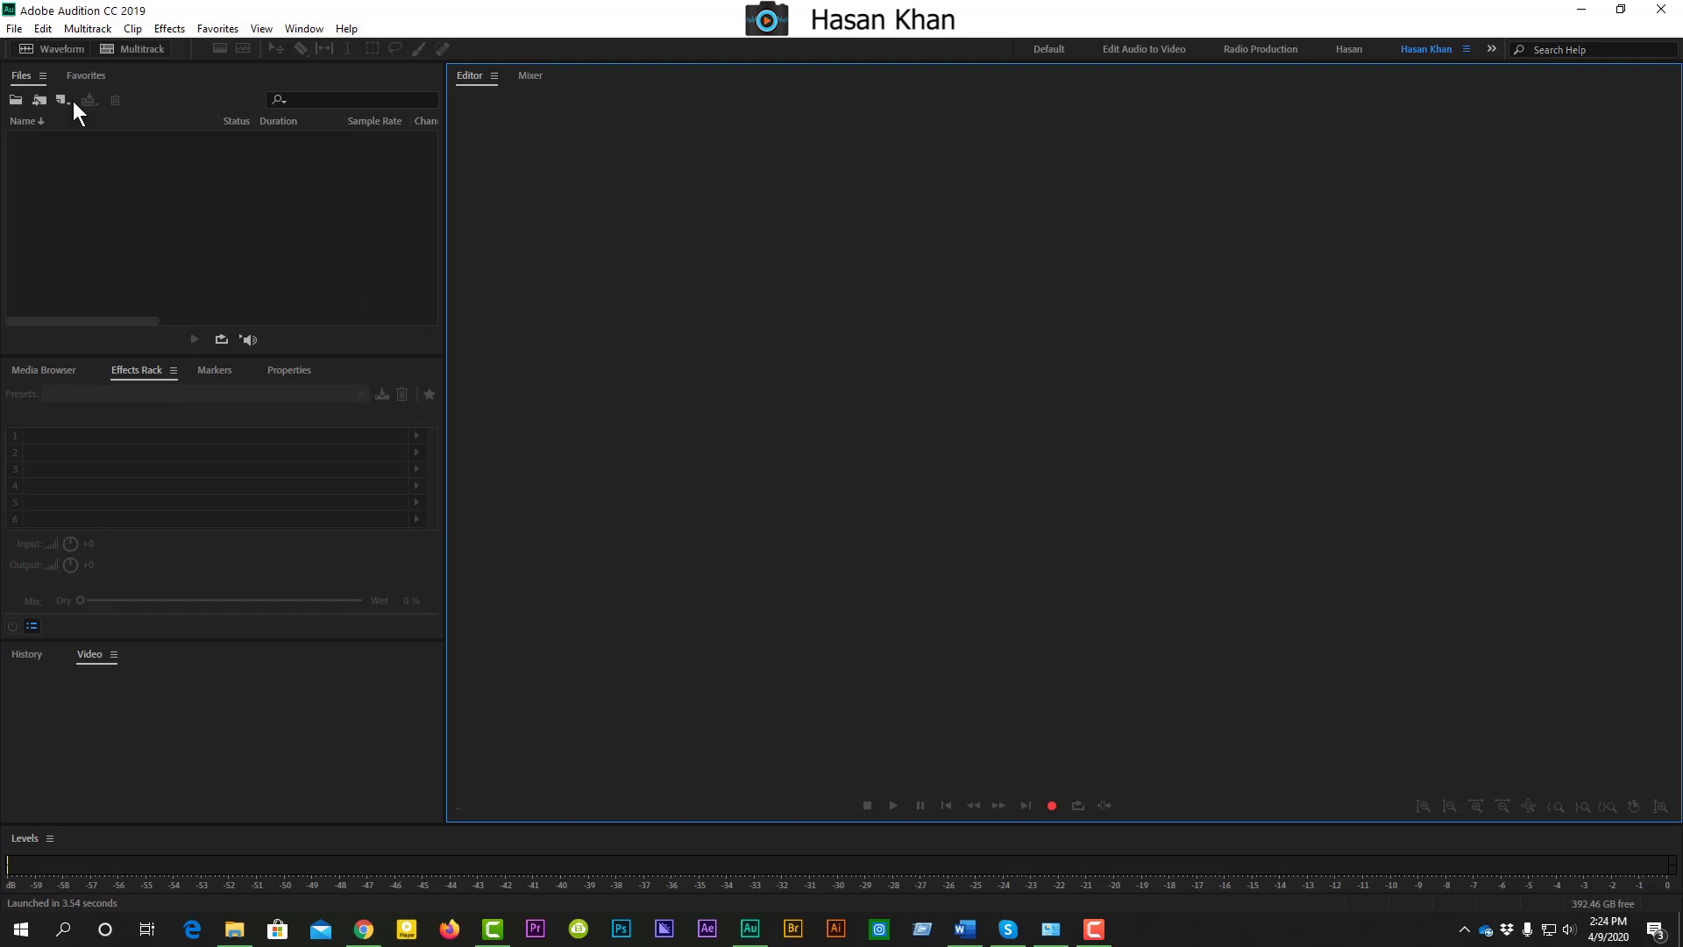
Step: Open the Audio Hardware preferences and choose MME as the device class
left_click(42, 28)
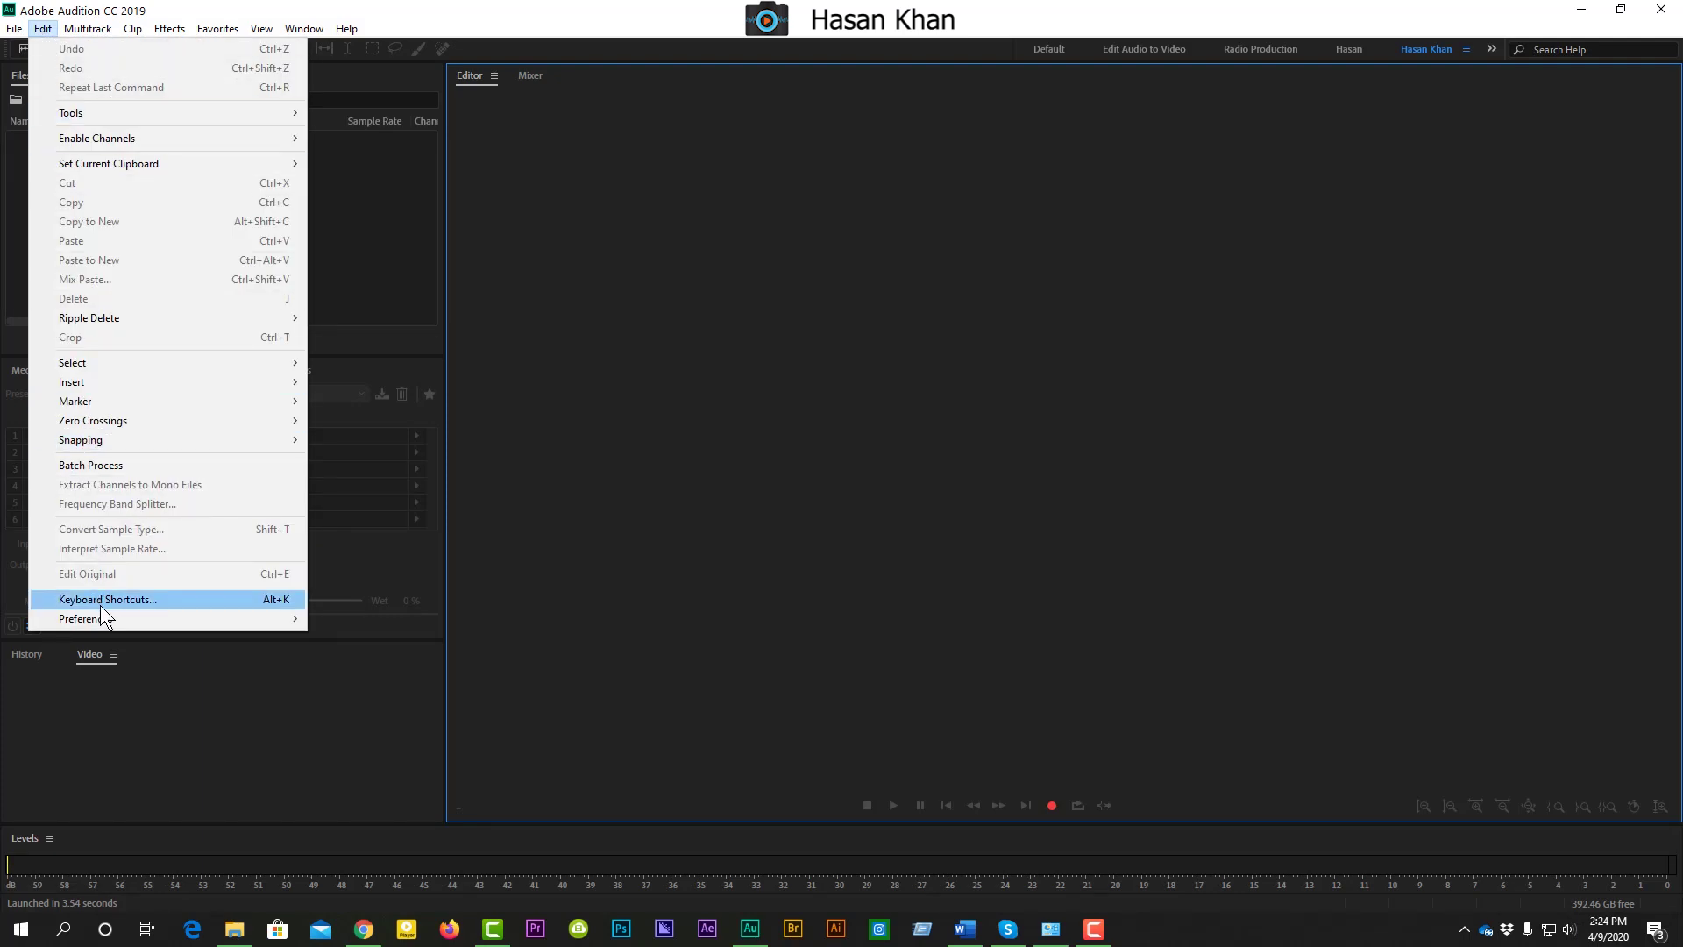
mouse_move(110, 622)
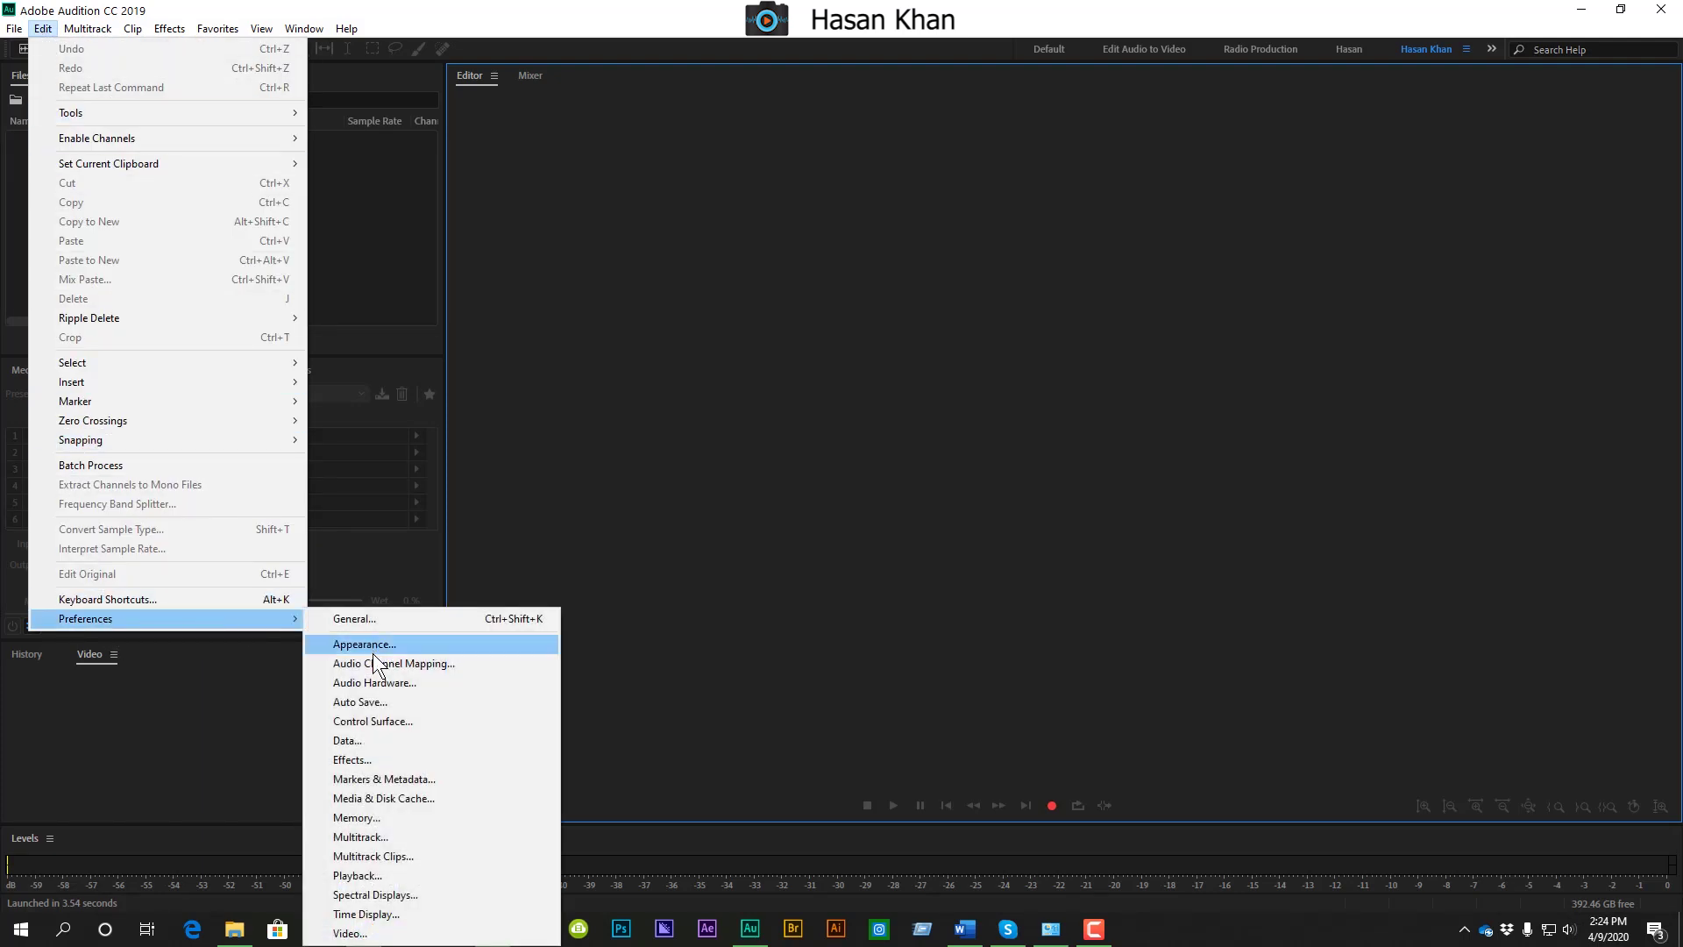
left_click(375, 683)
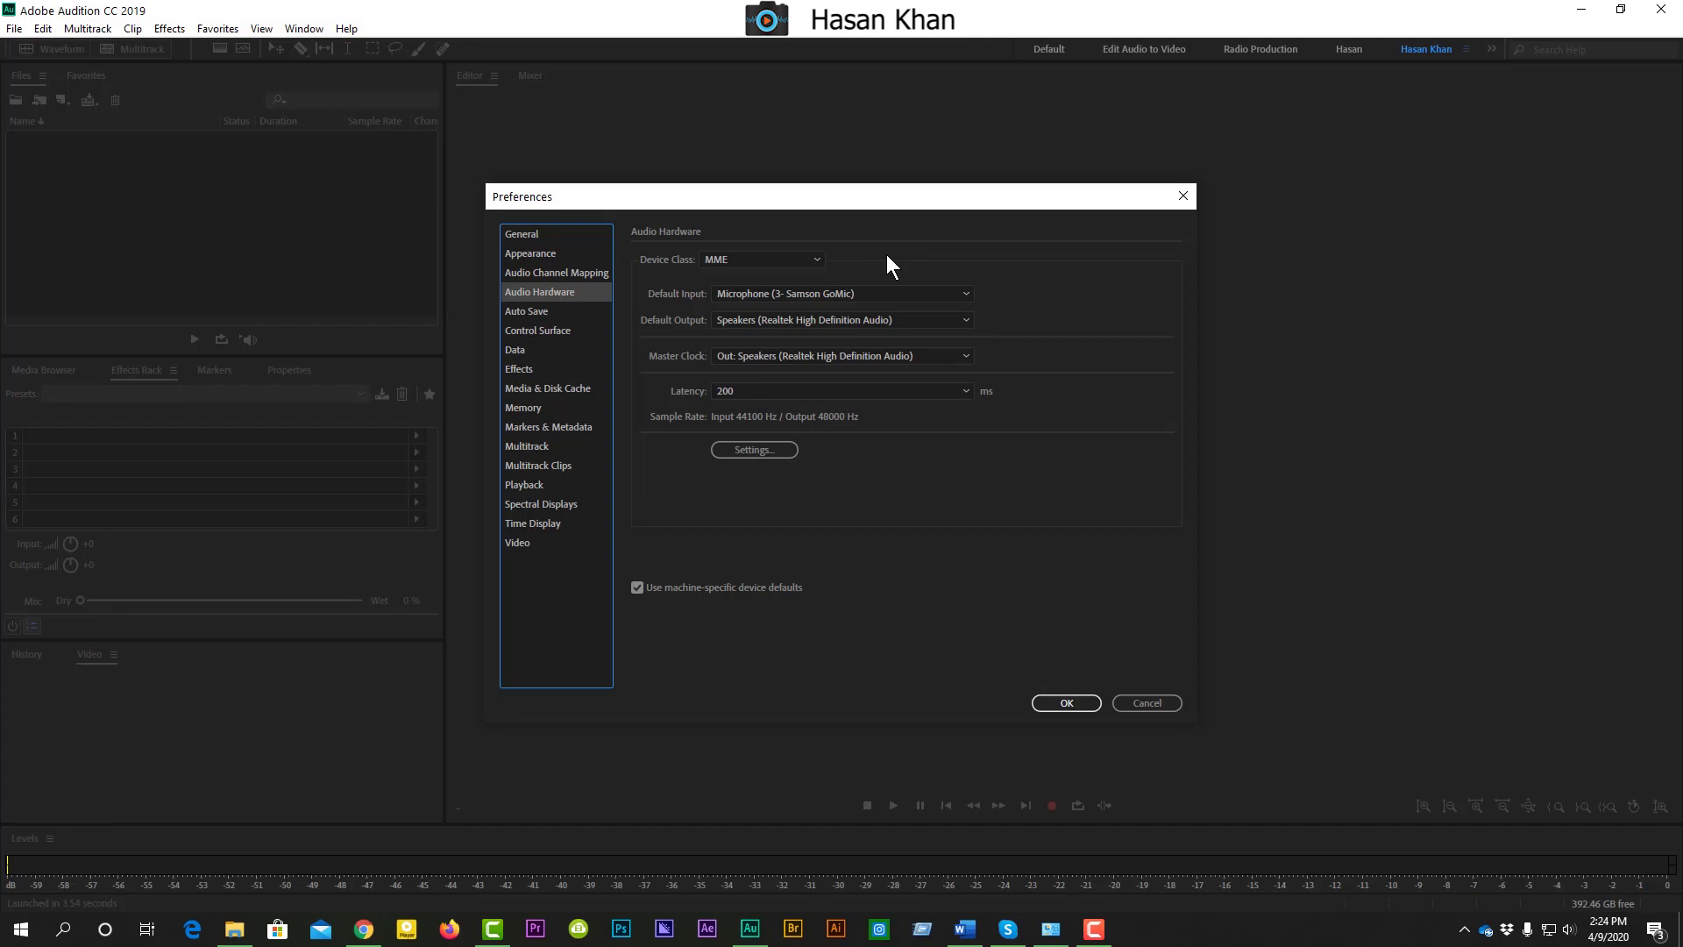
left_click(797, 258)
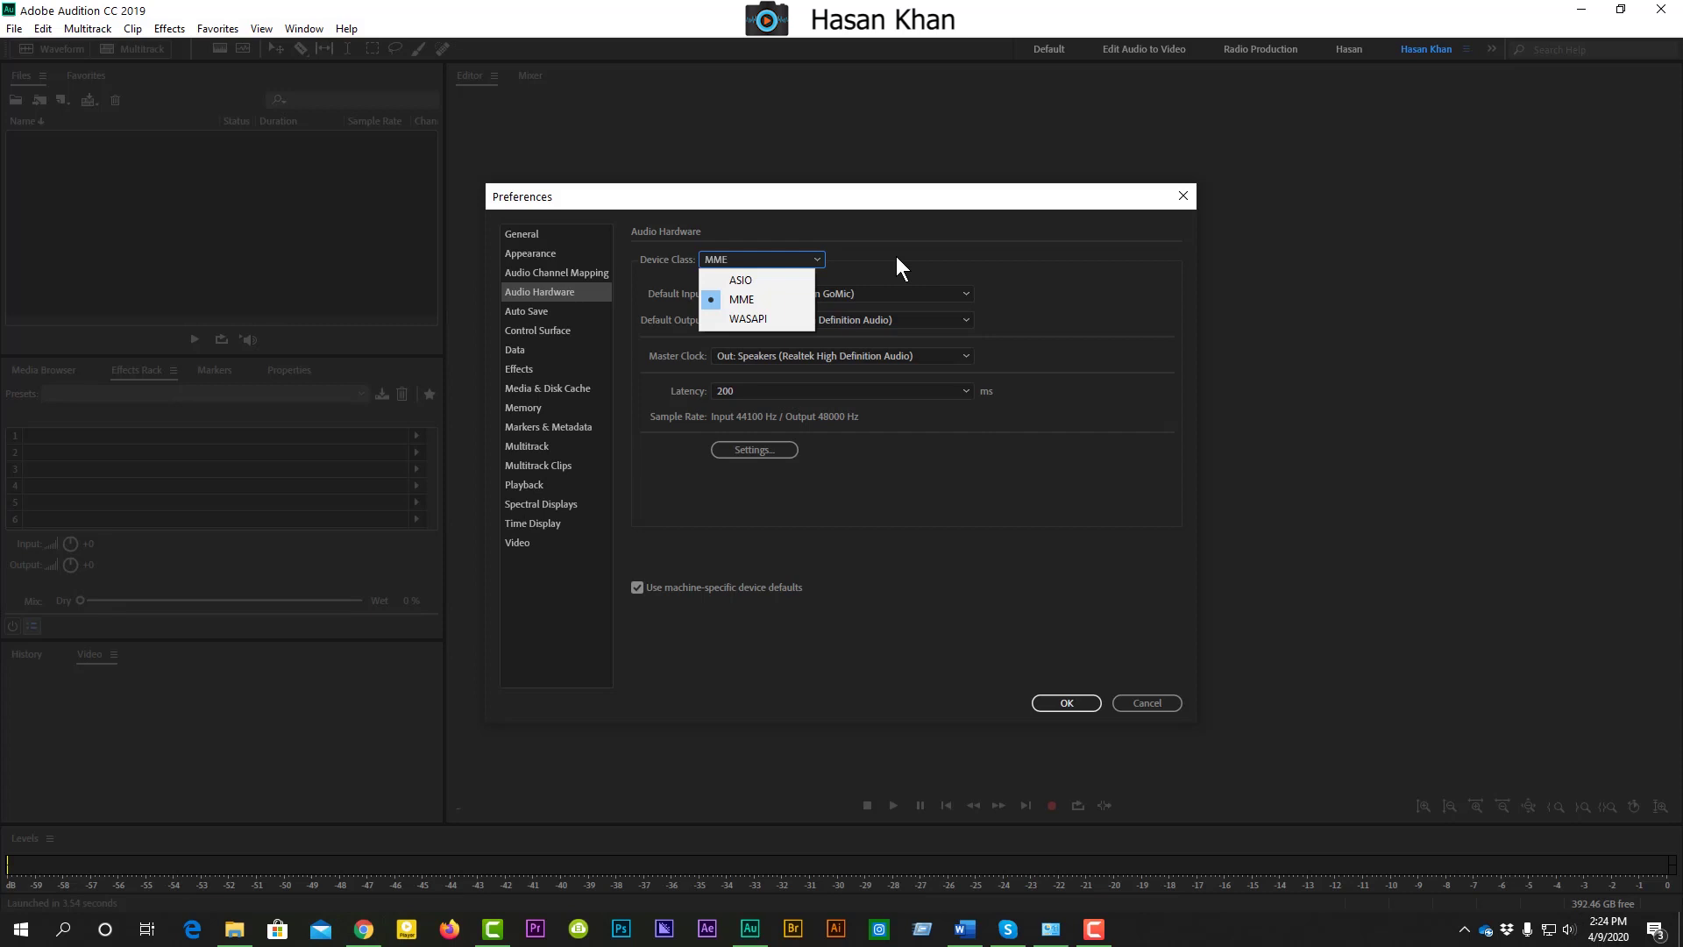
left_click(896, 256)
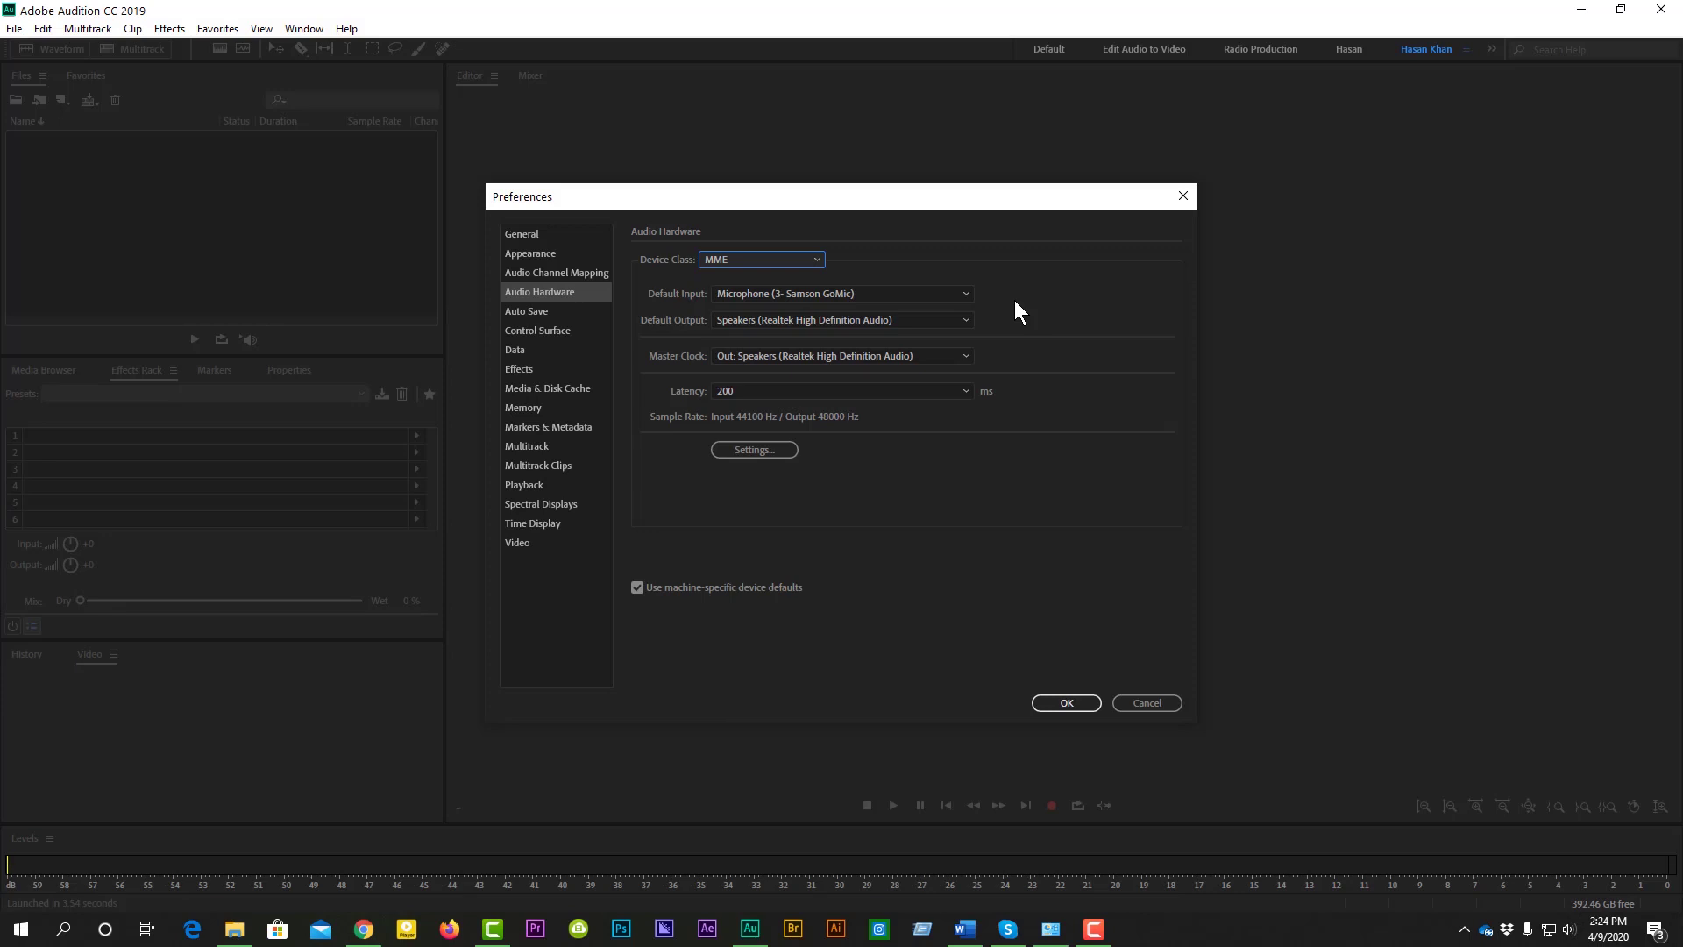
left_click(791, 258)
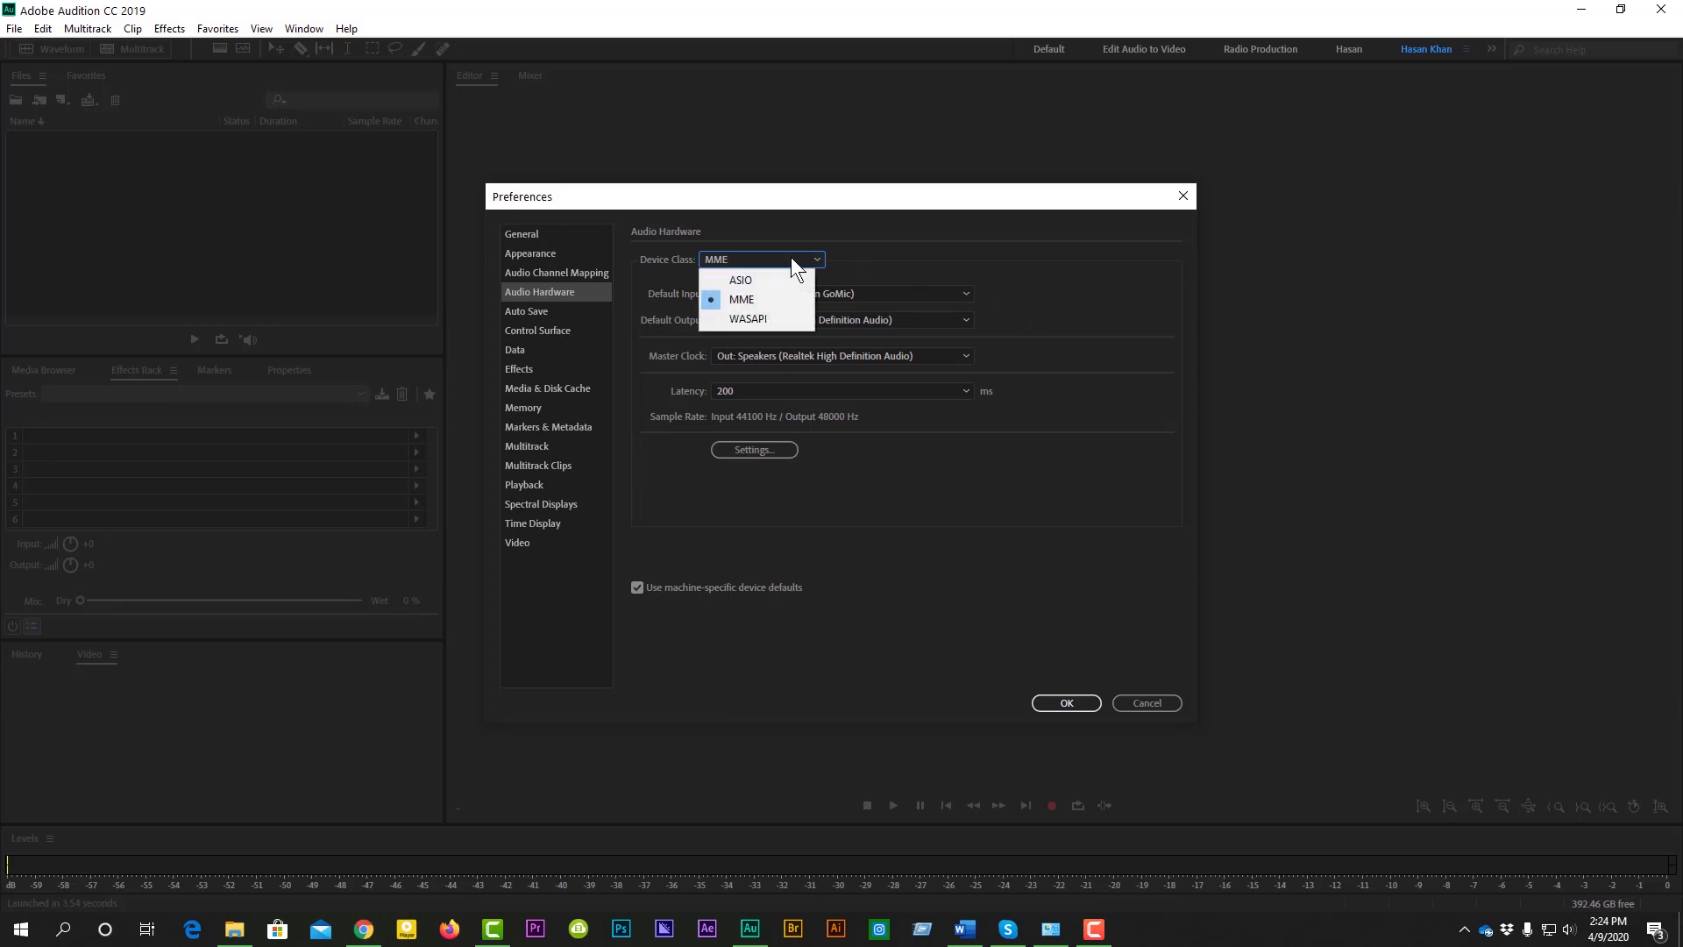
left_click(761, 296)
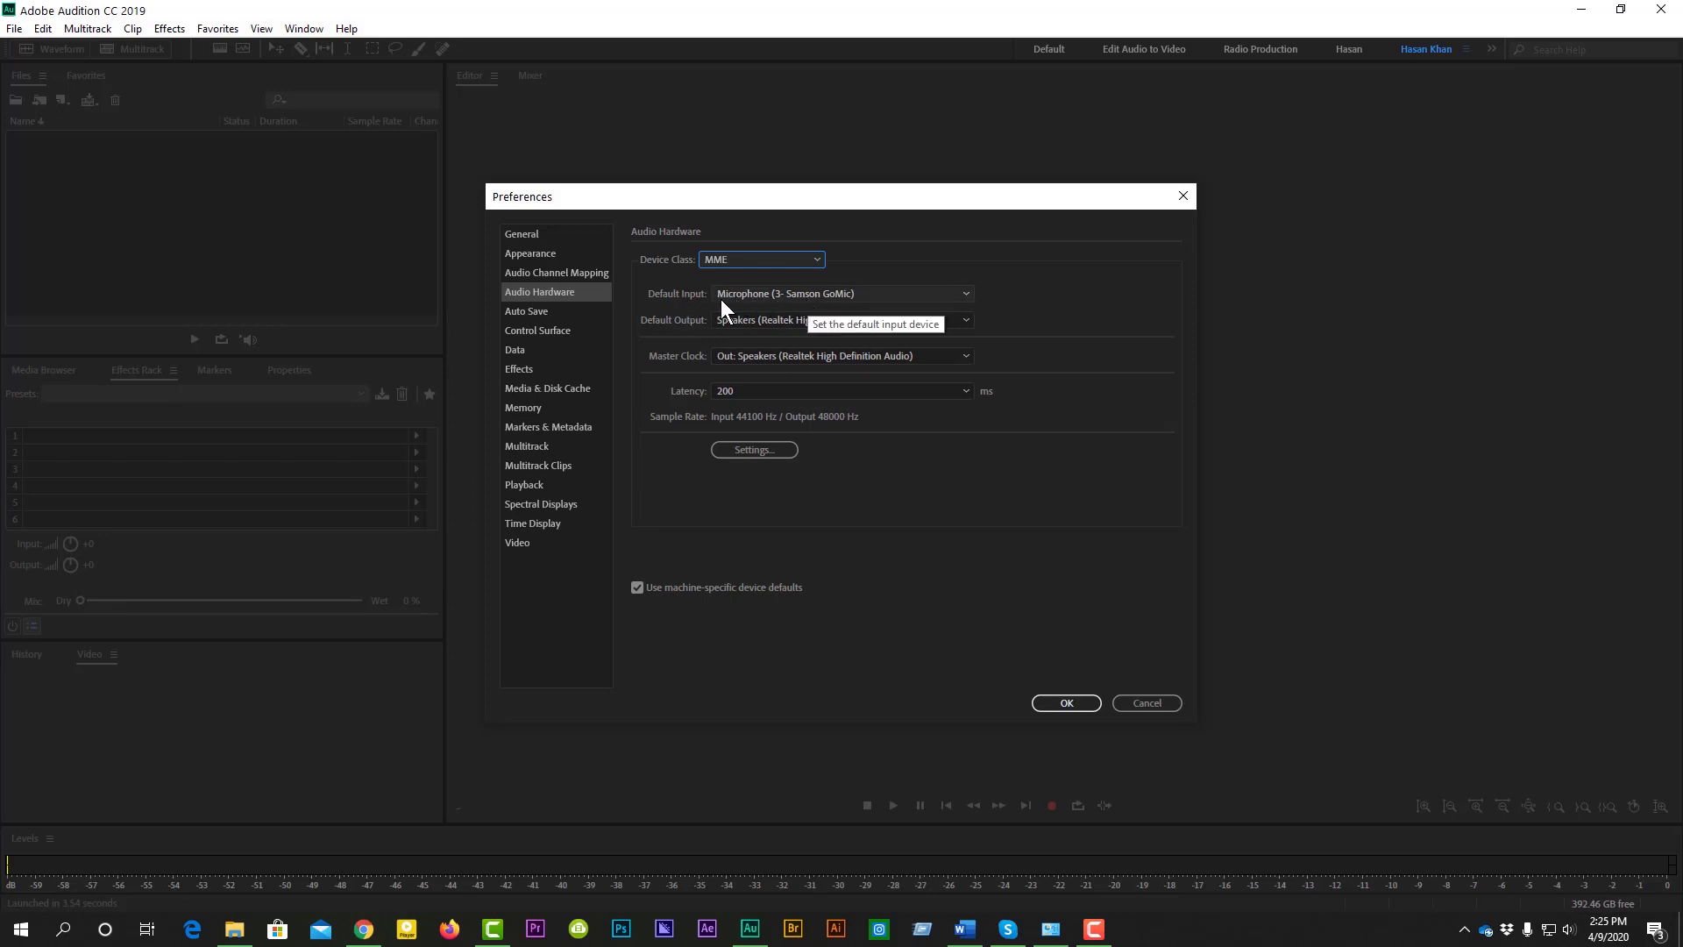
Step: Set the default input to Microphone (3- Samson GoMic) and the default output to Speakers (Realtek High Definition Audio), and apply the preferences
left_click(849, 296)
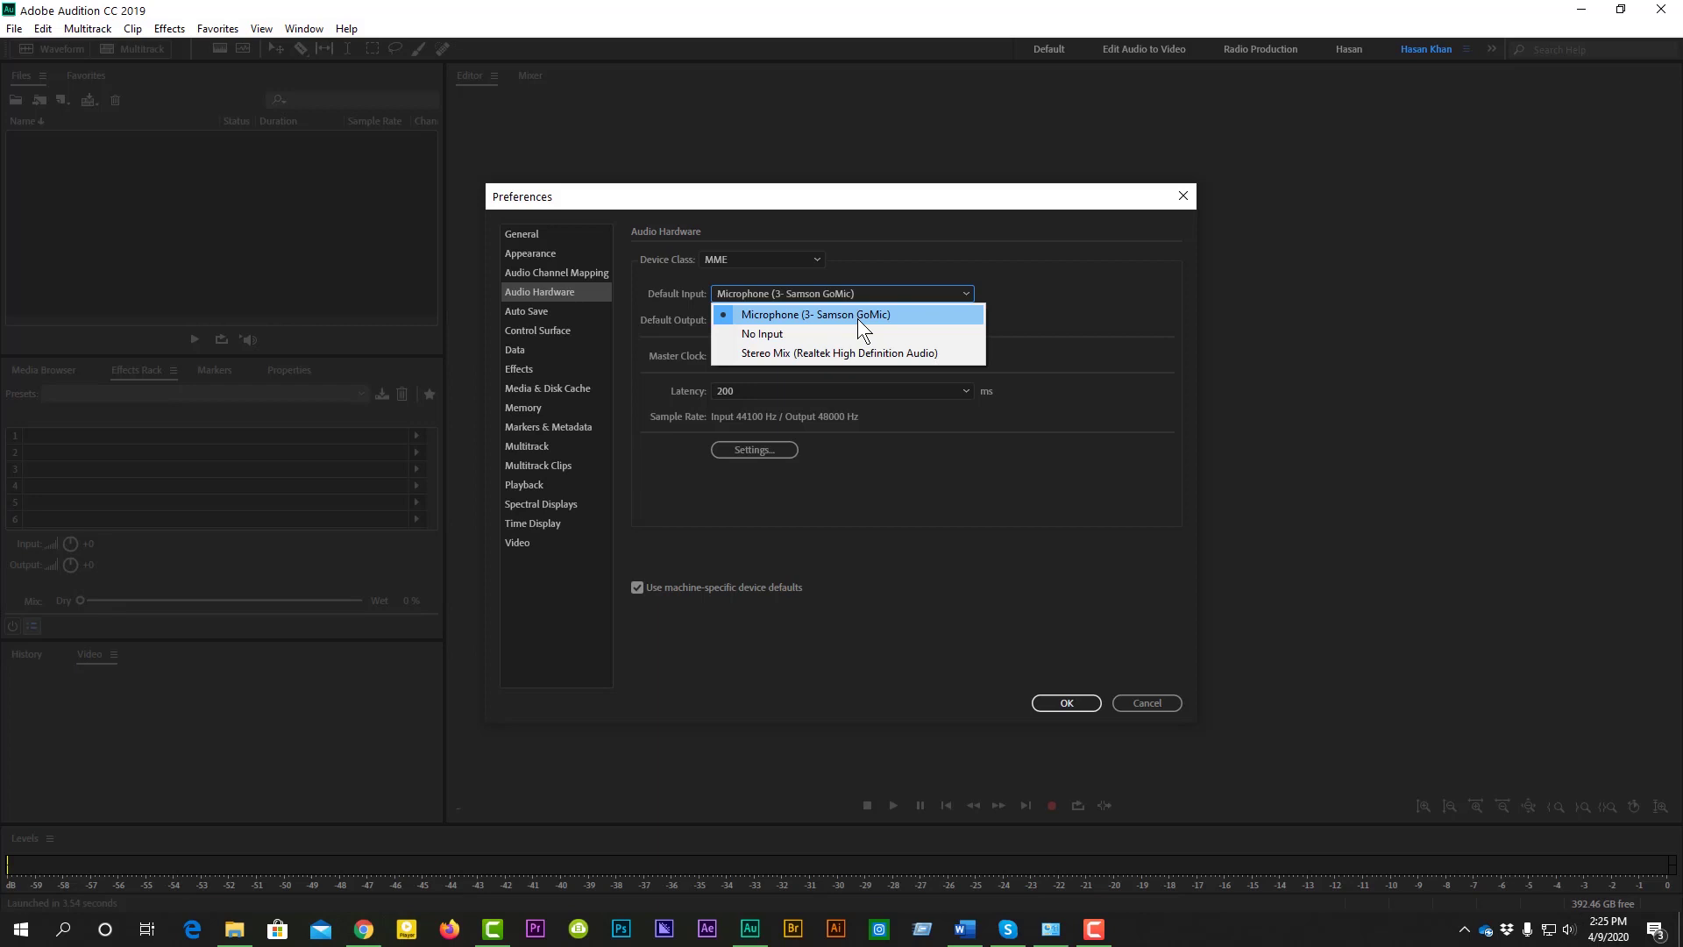
left_click(858, 319)
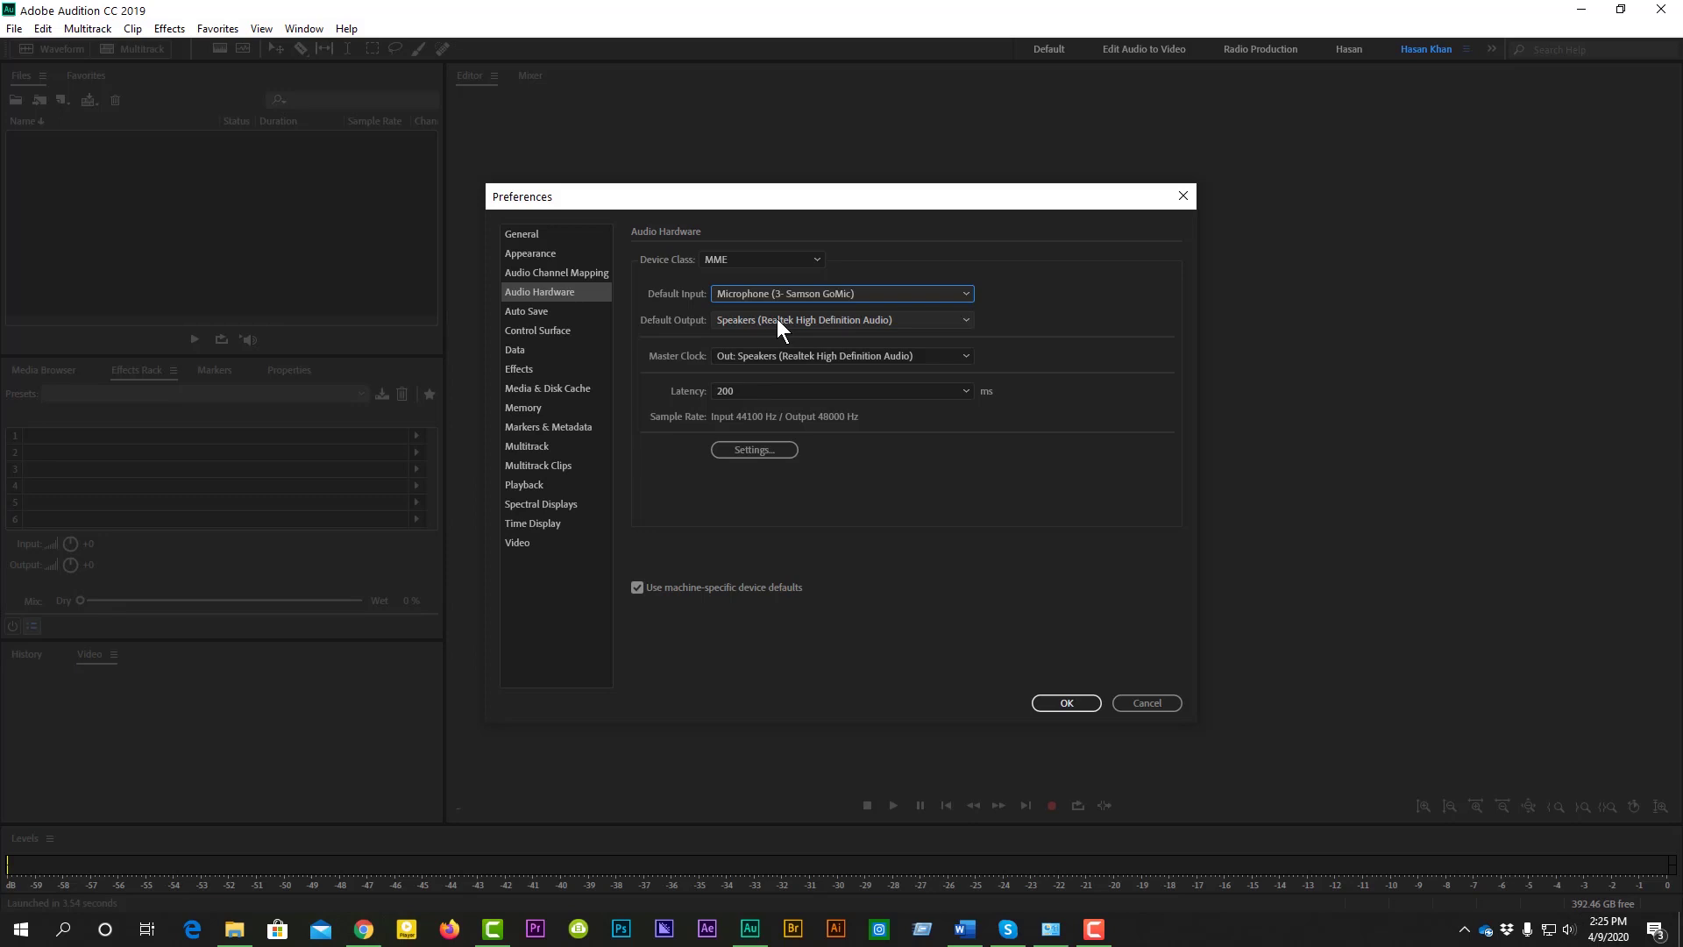
left_click(777, 319)
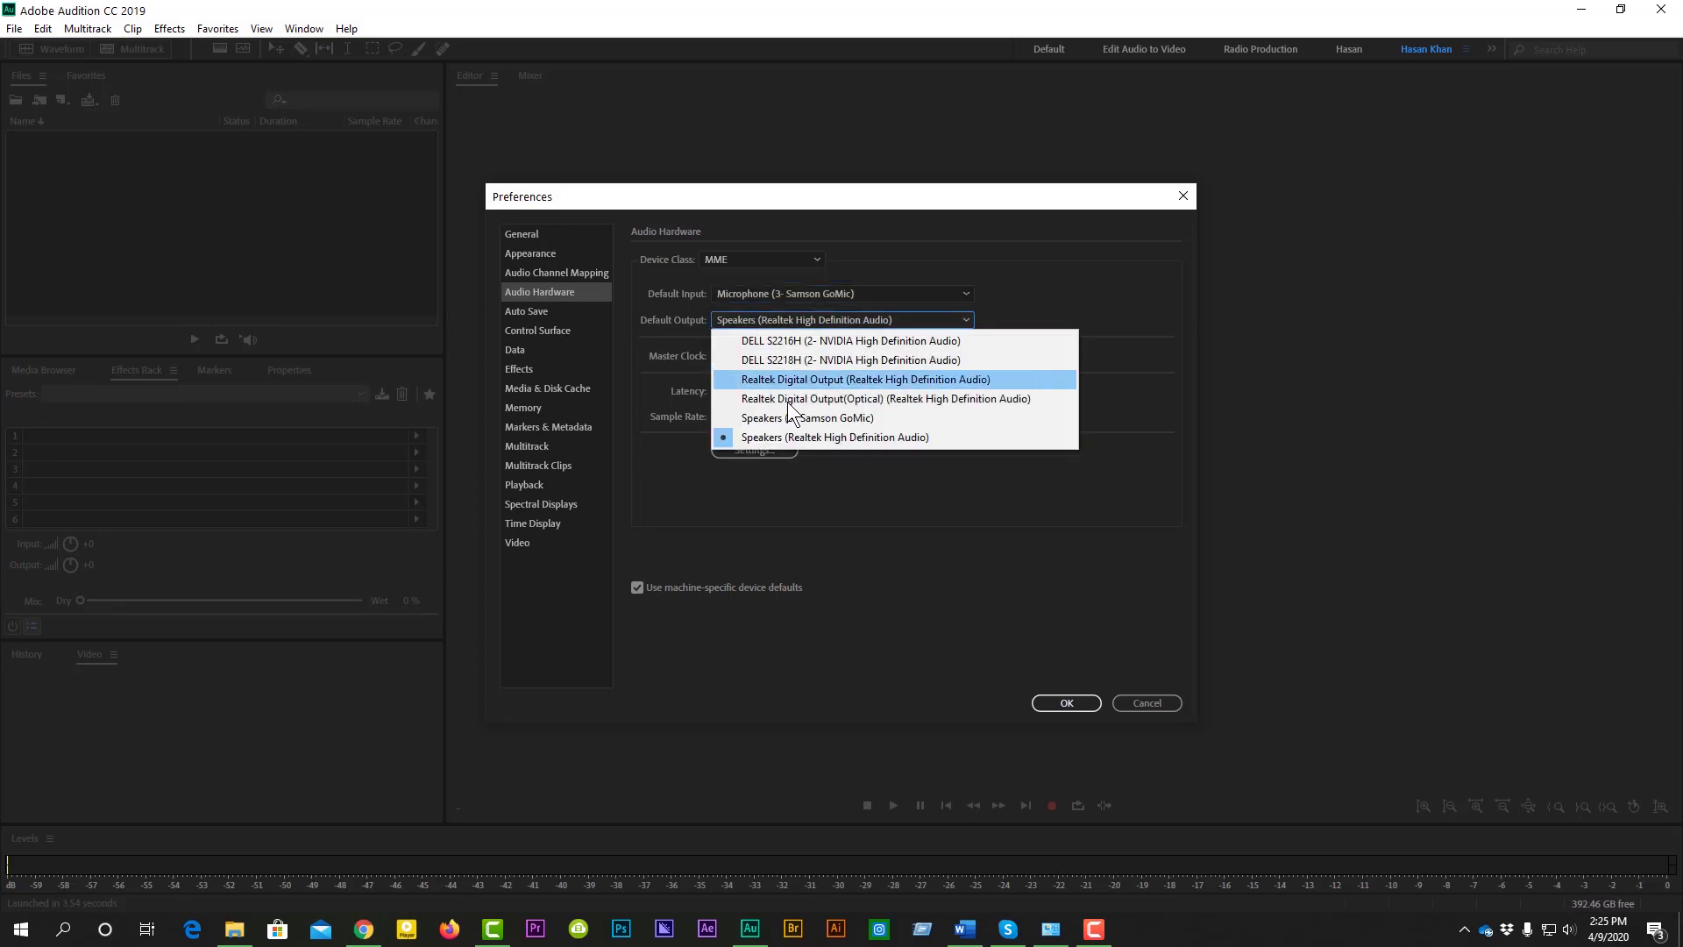
left_click(843, 438)
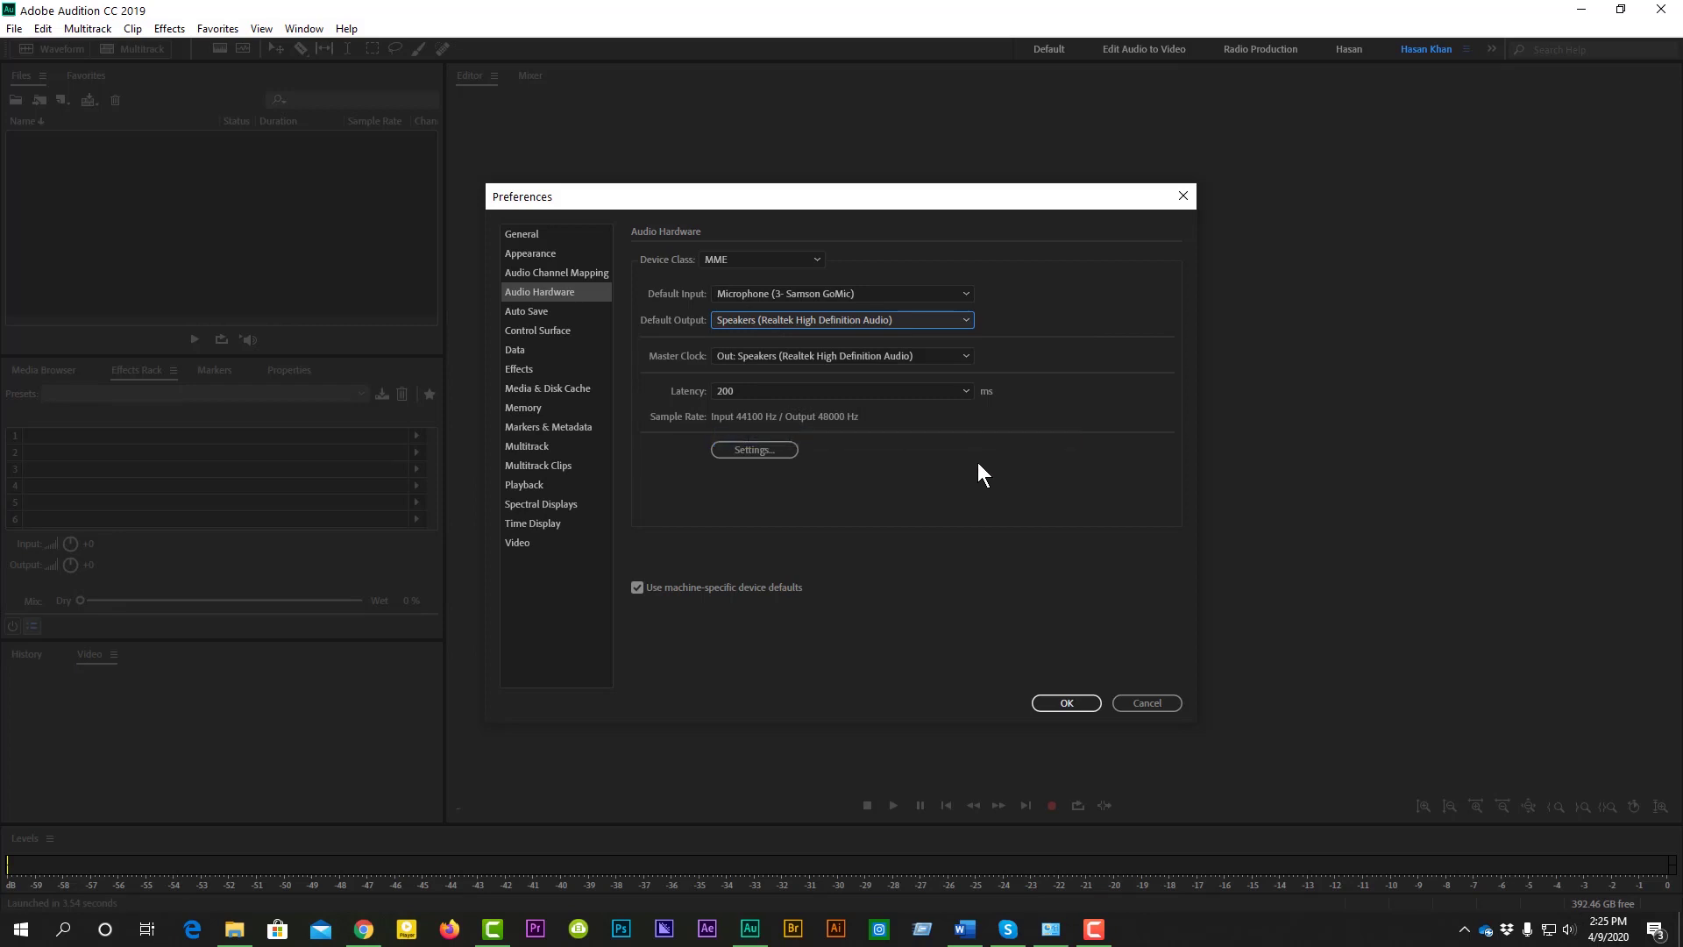
left_click(1065, 702)
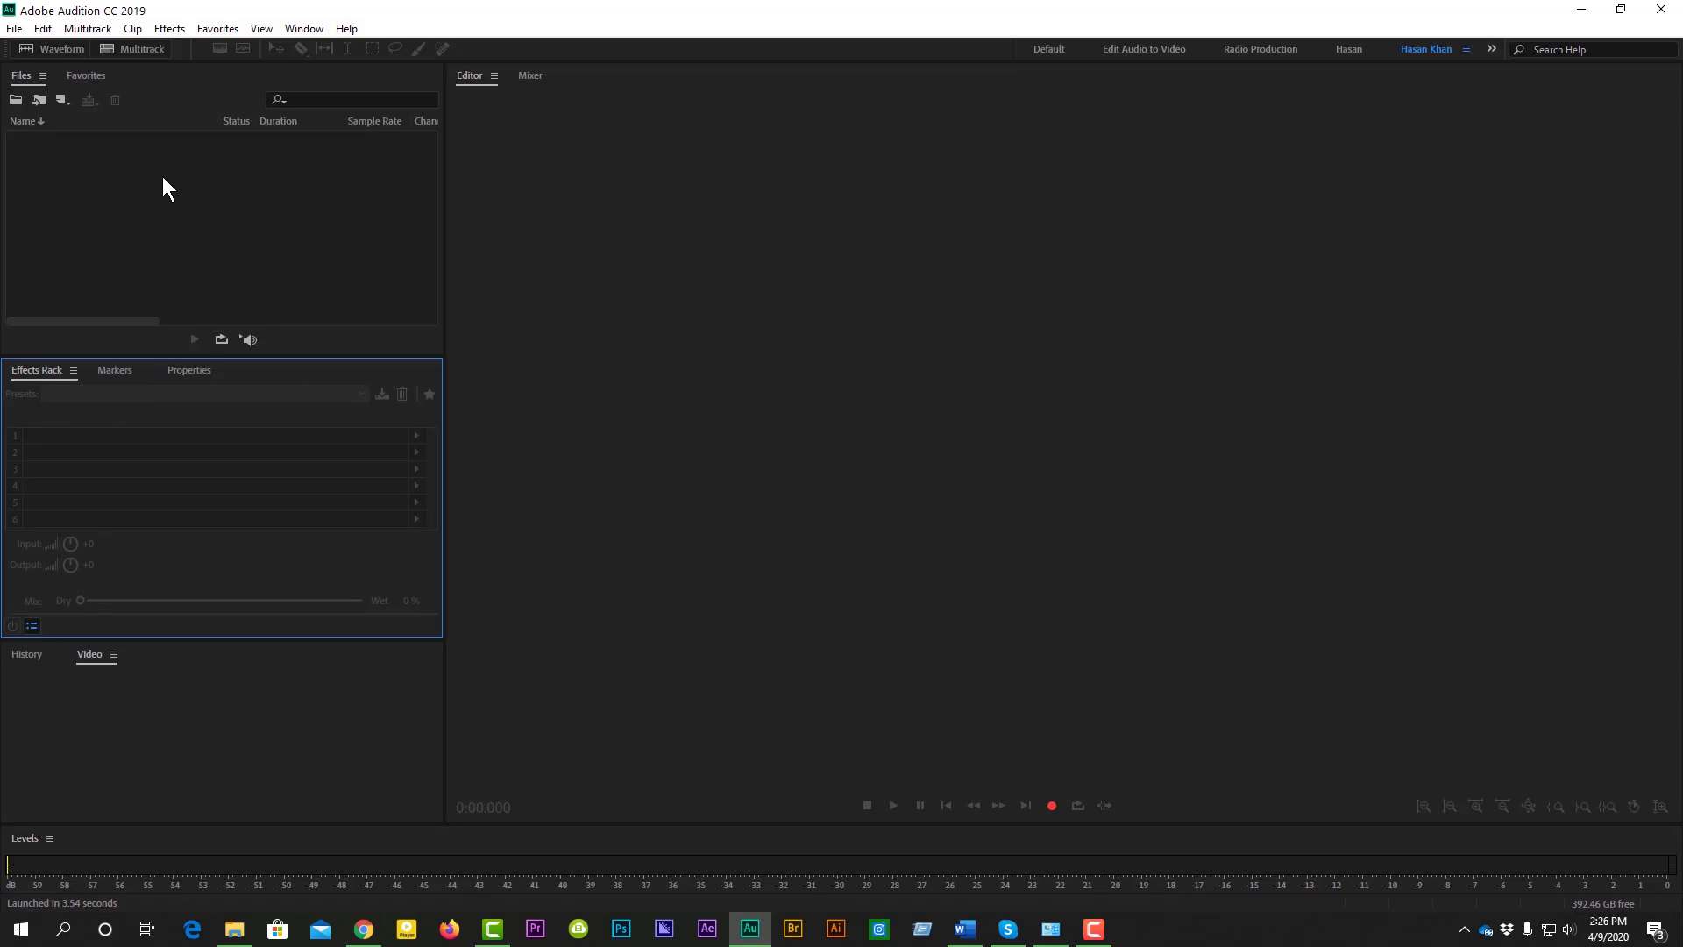
Step: Start a new audio file and name it Kobita
left_click(63, 100)
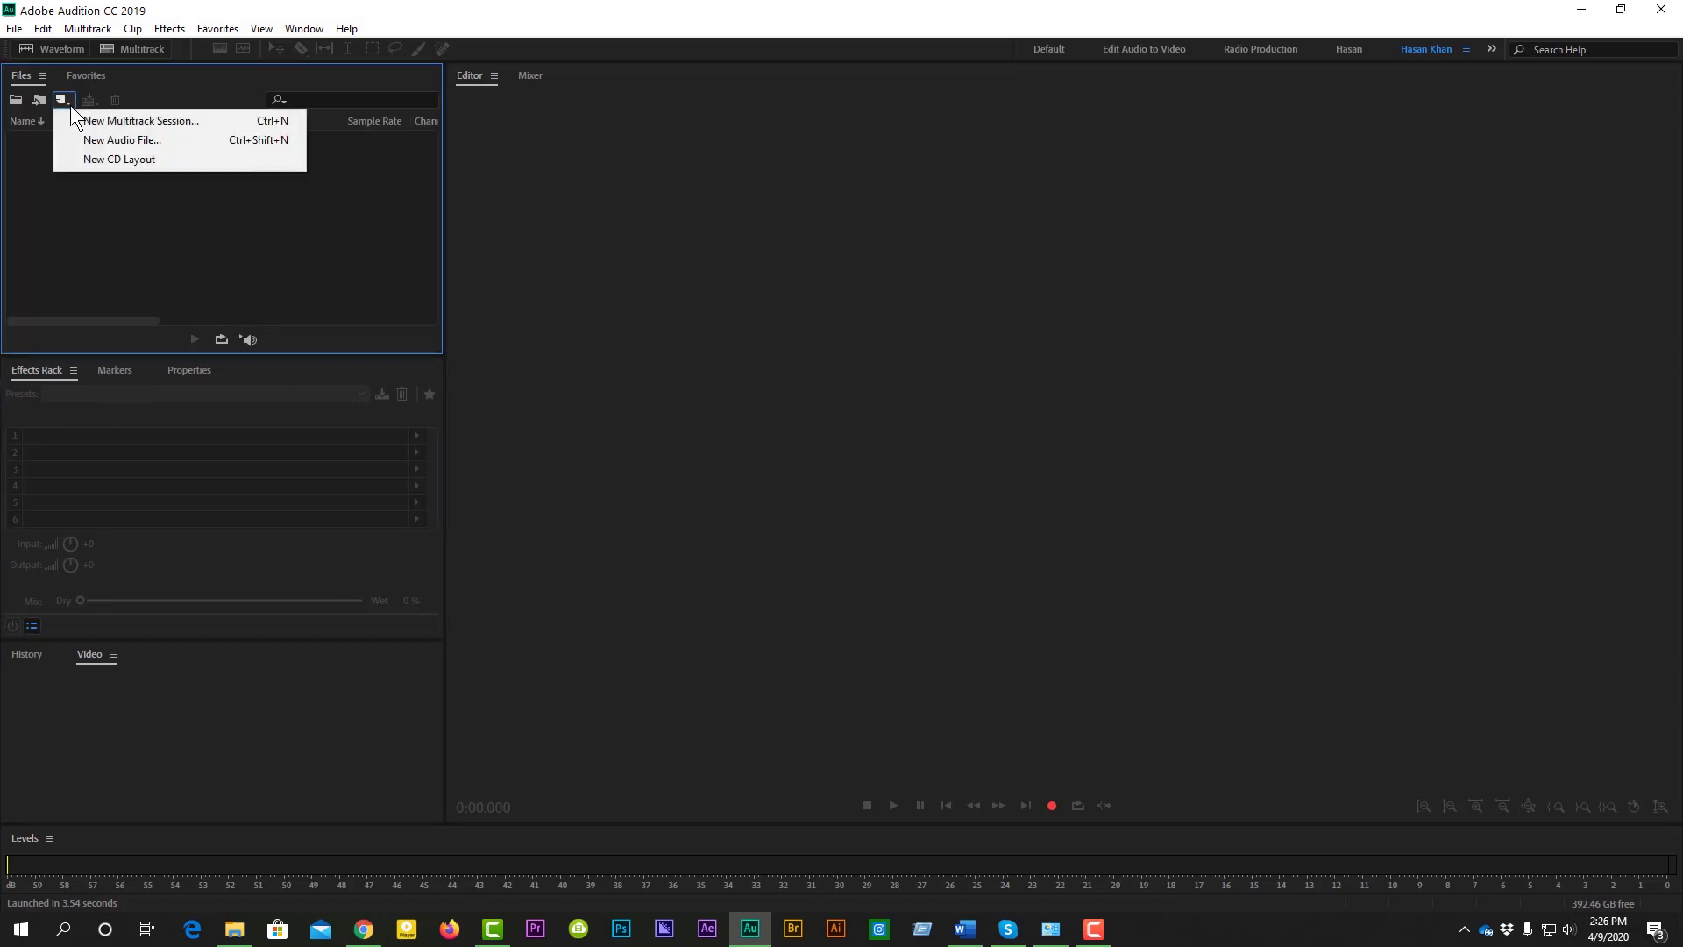
left_click(184, 232)
right_click(176, 210)
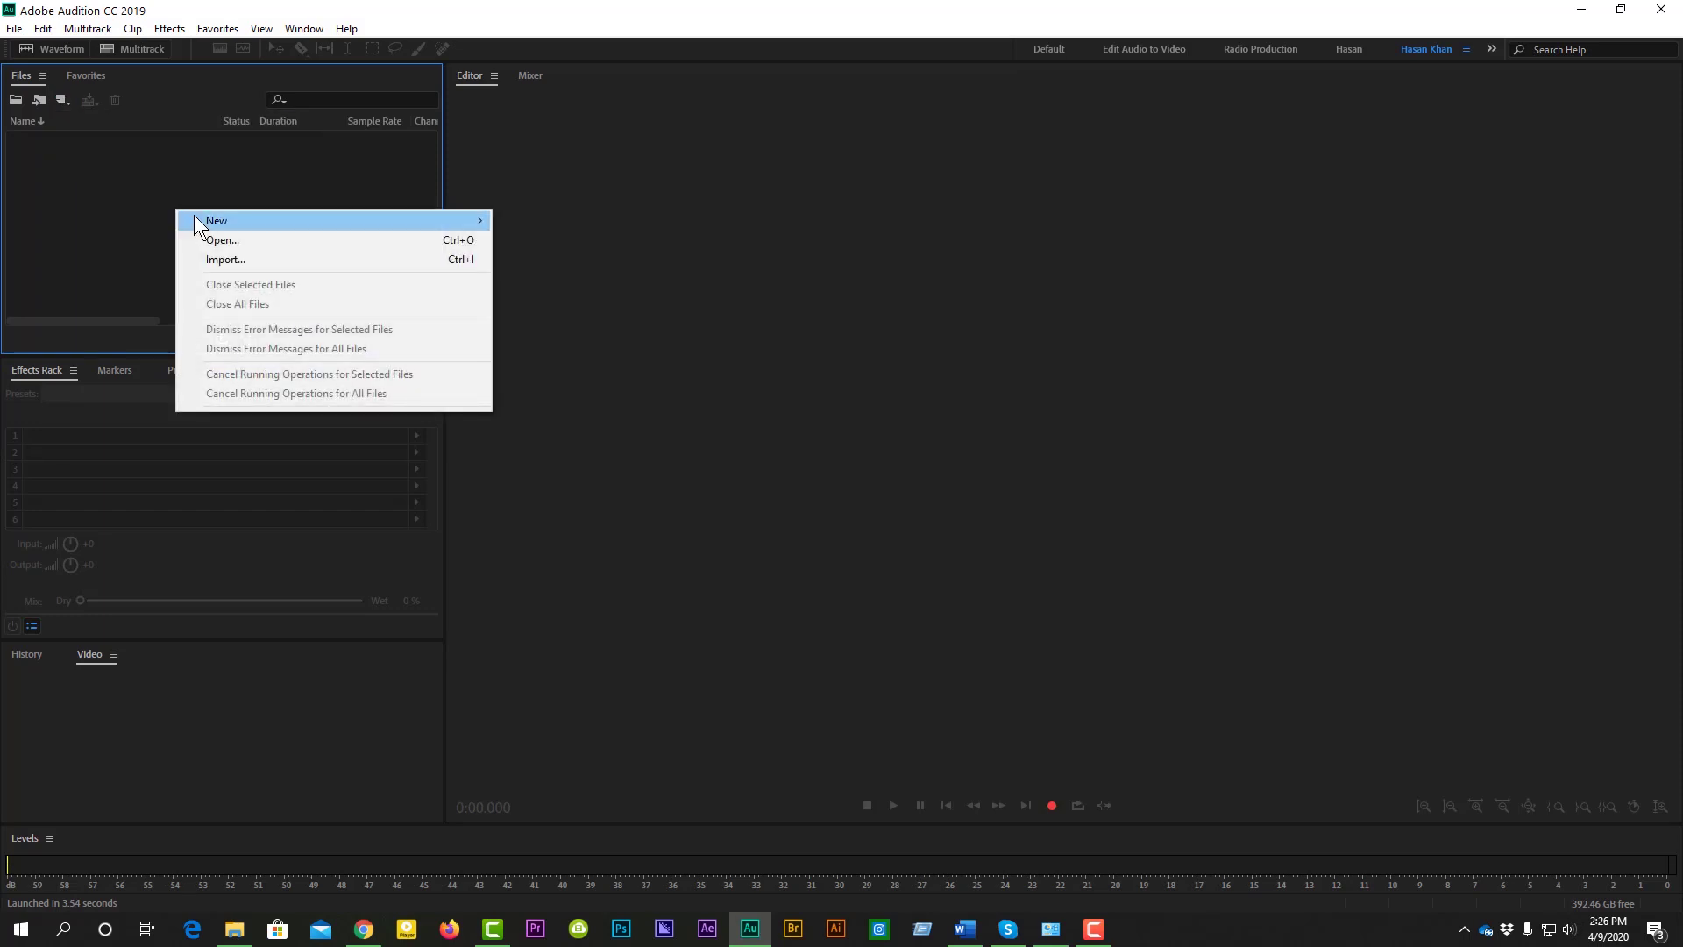
mouse_move(310, 221)
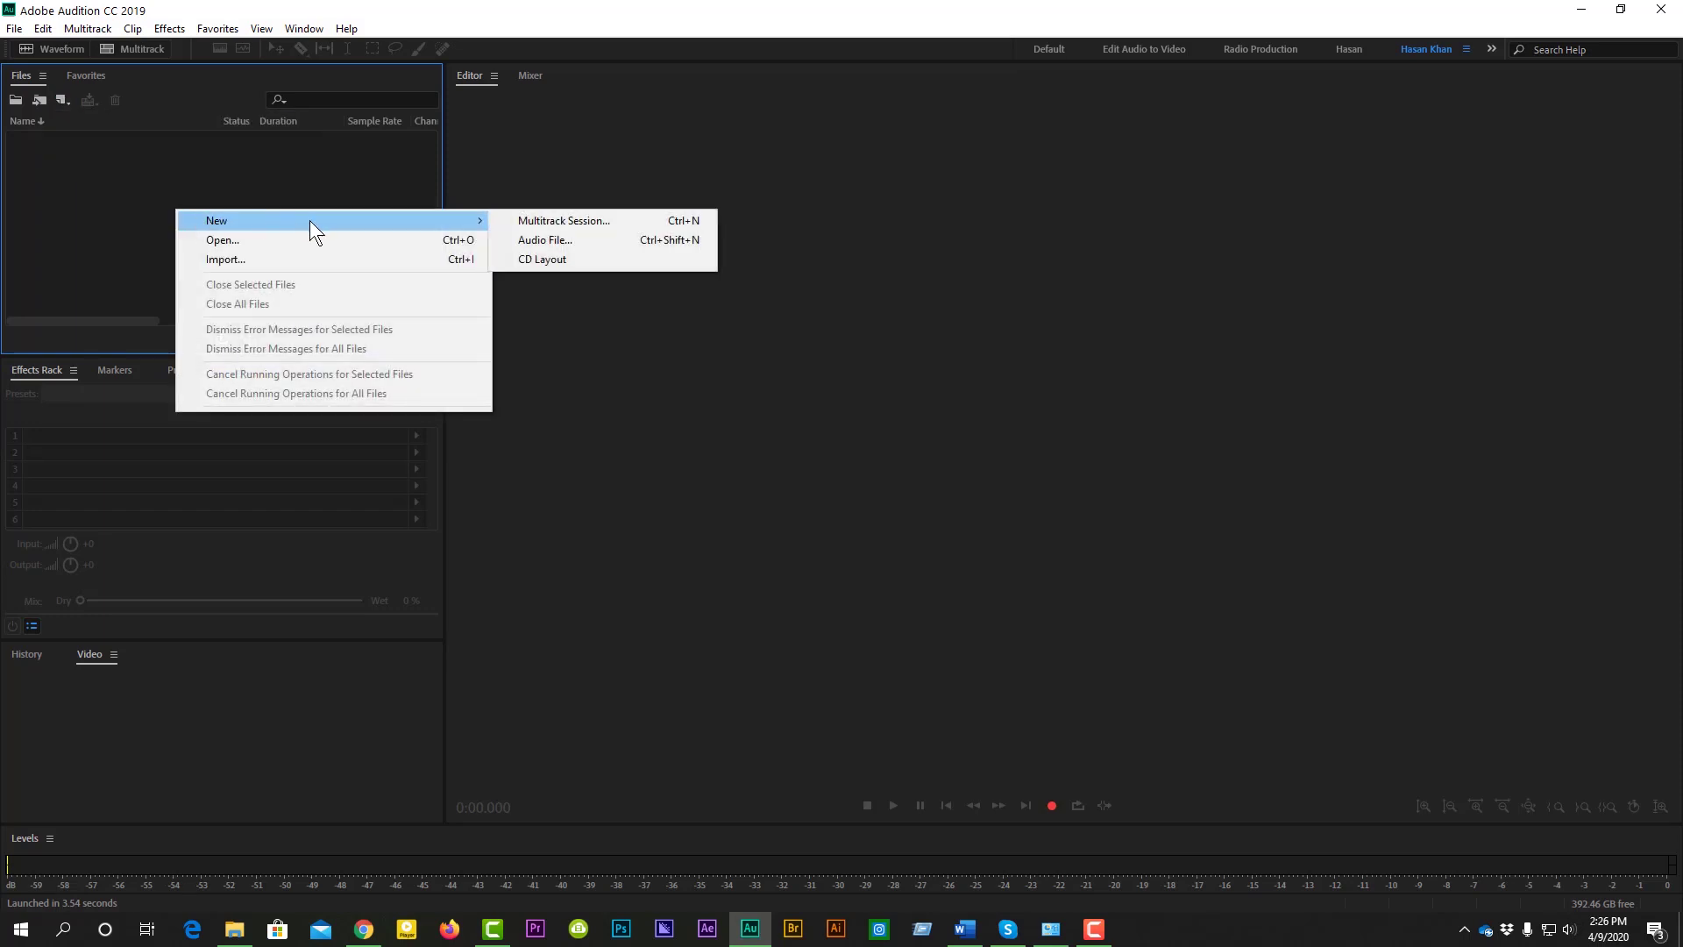
left_click(549, 242)
left_click(1057, 807)
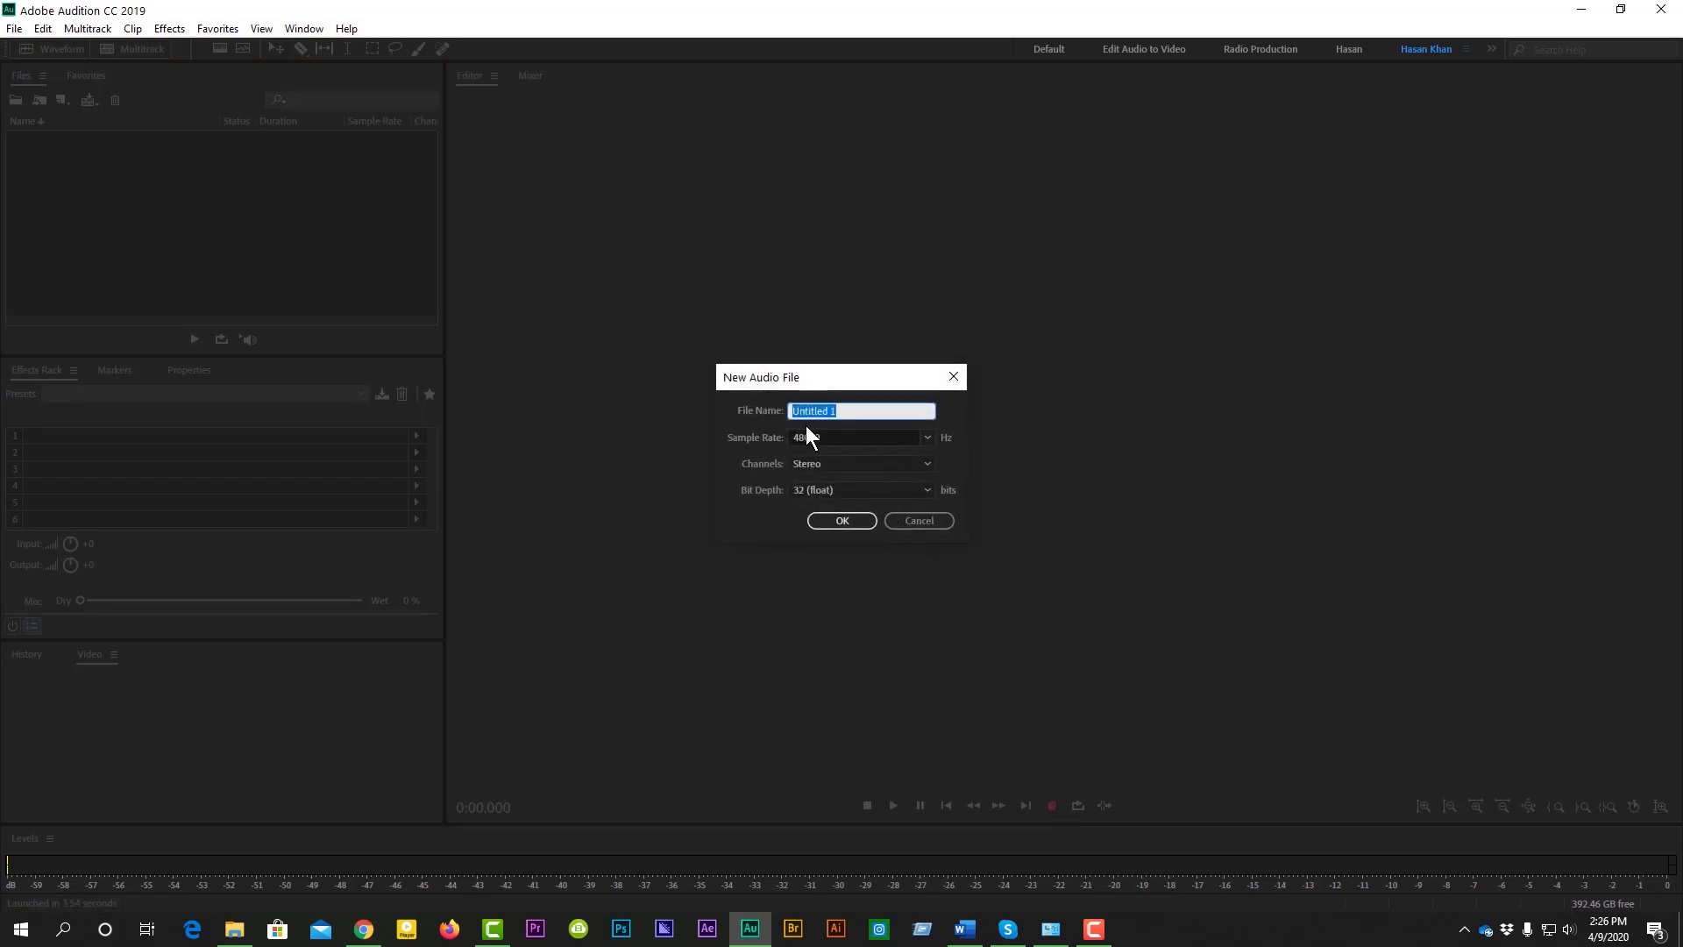
type("Kobita")
Step: Set the new file's sample rate to 44100 Hz, keep the channels at Stereo, and create the file
left_click(927, 438)
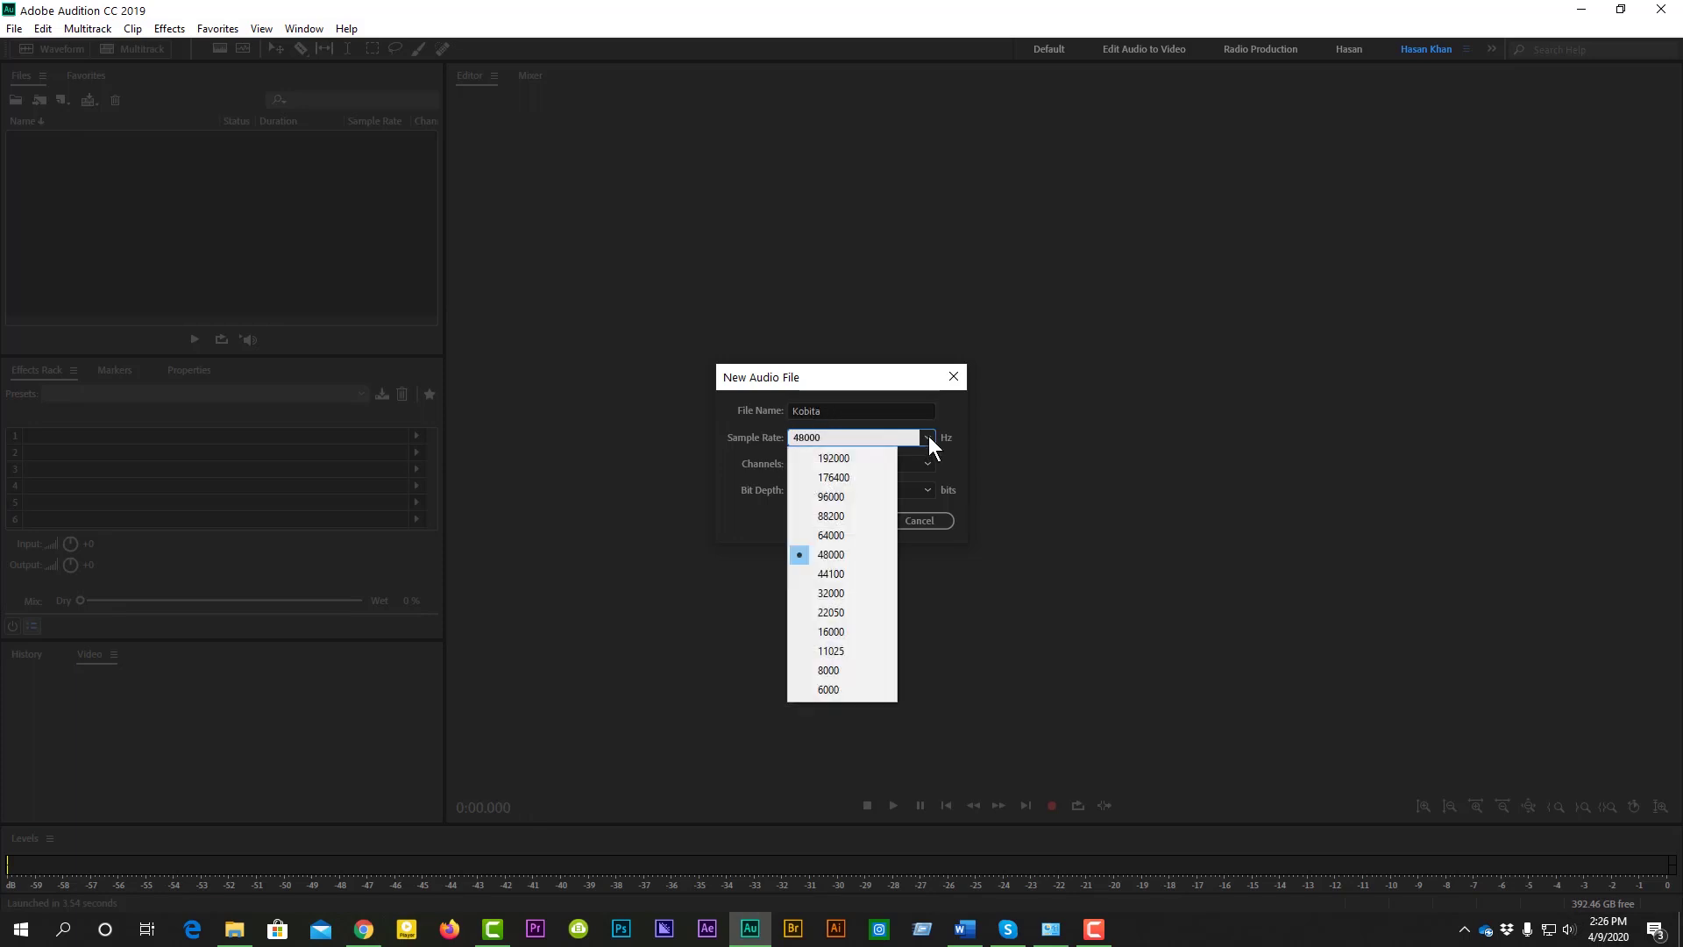
left_click(831, 575)
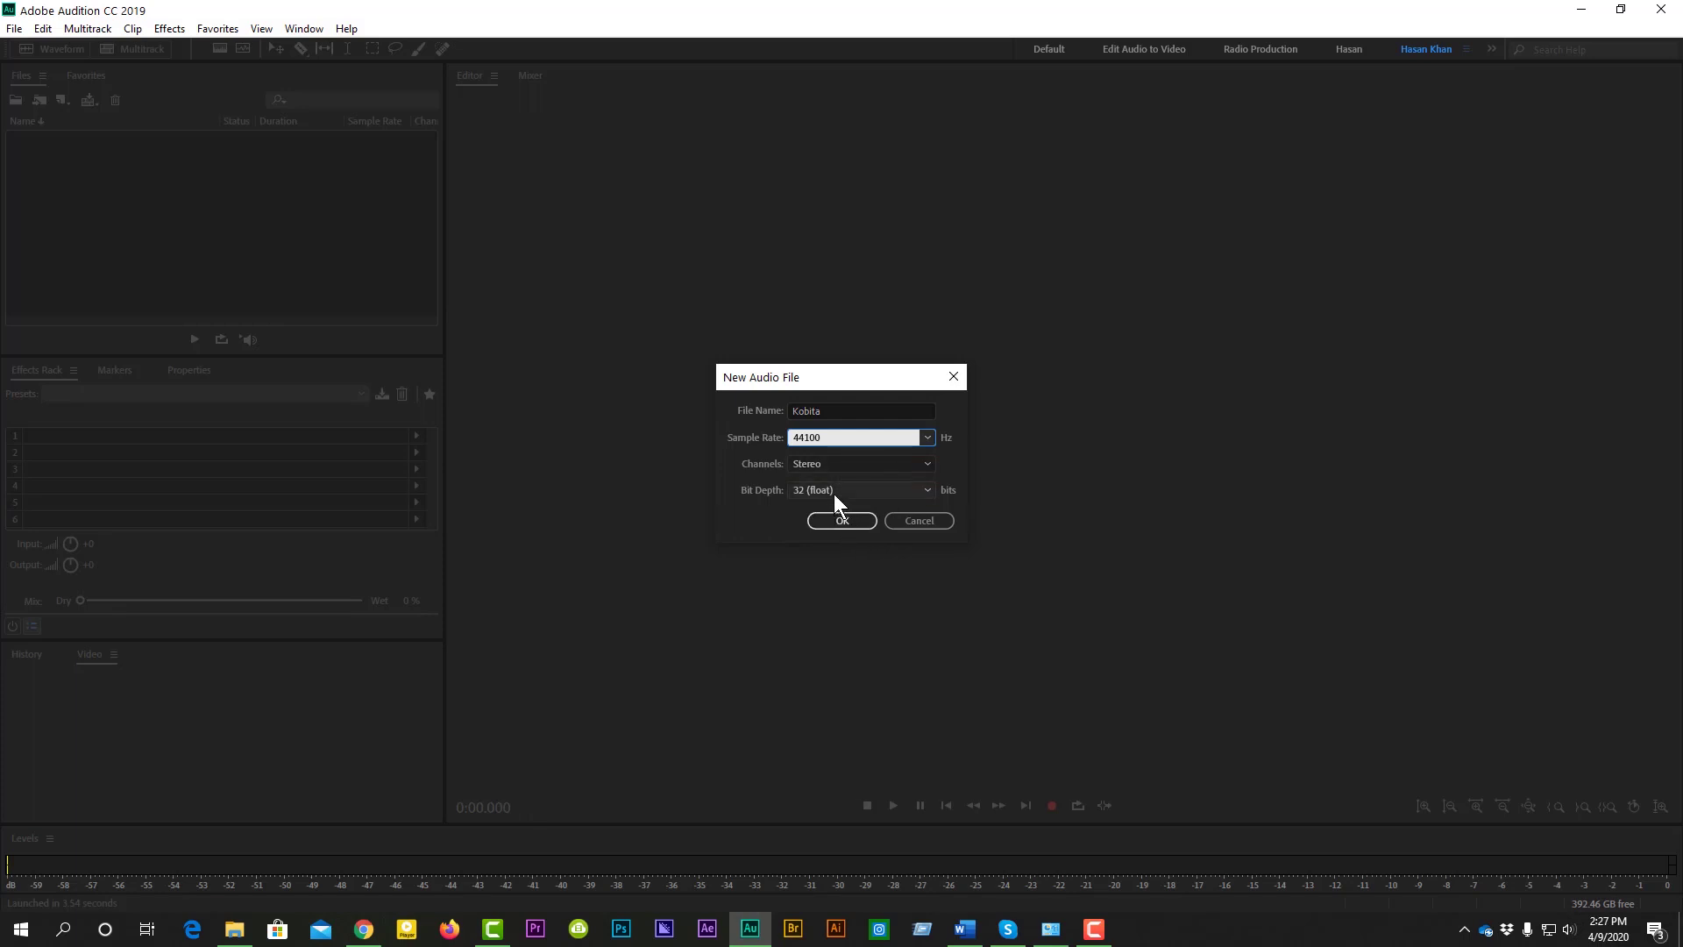
left_click(838, 466)
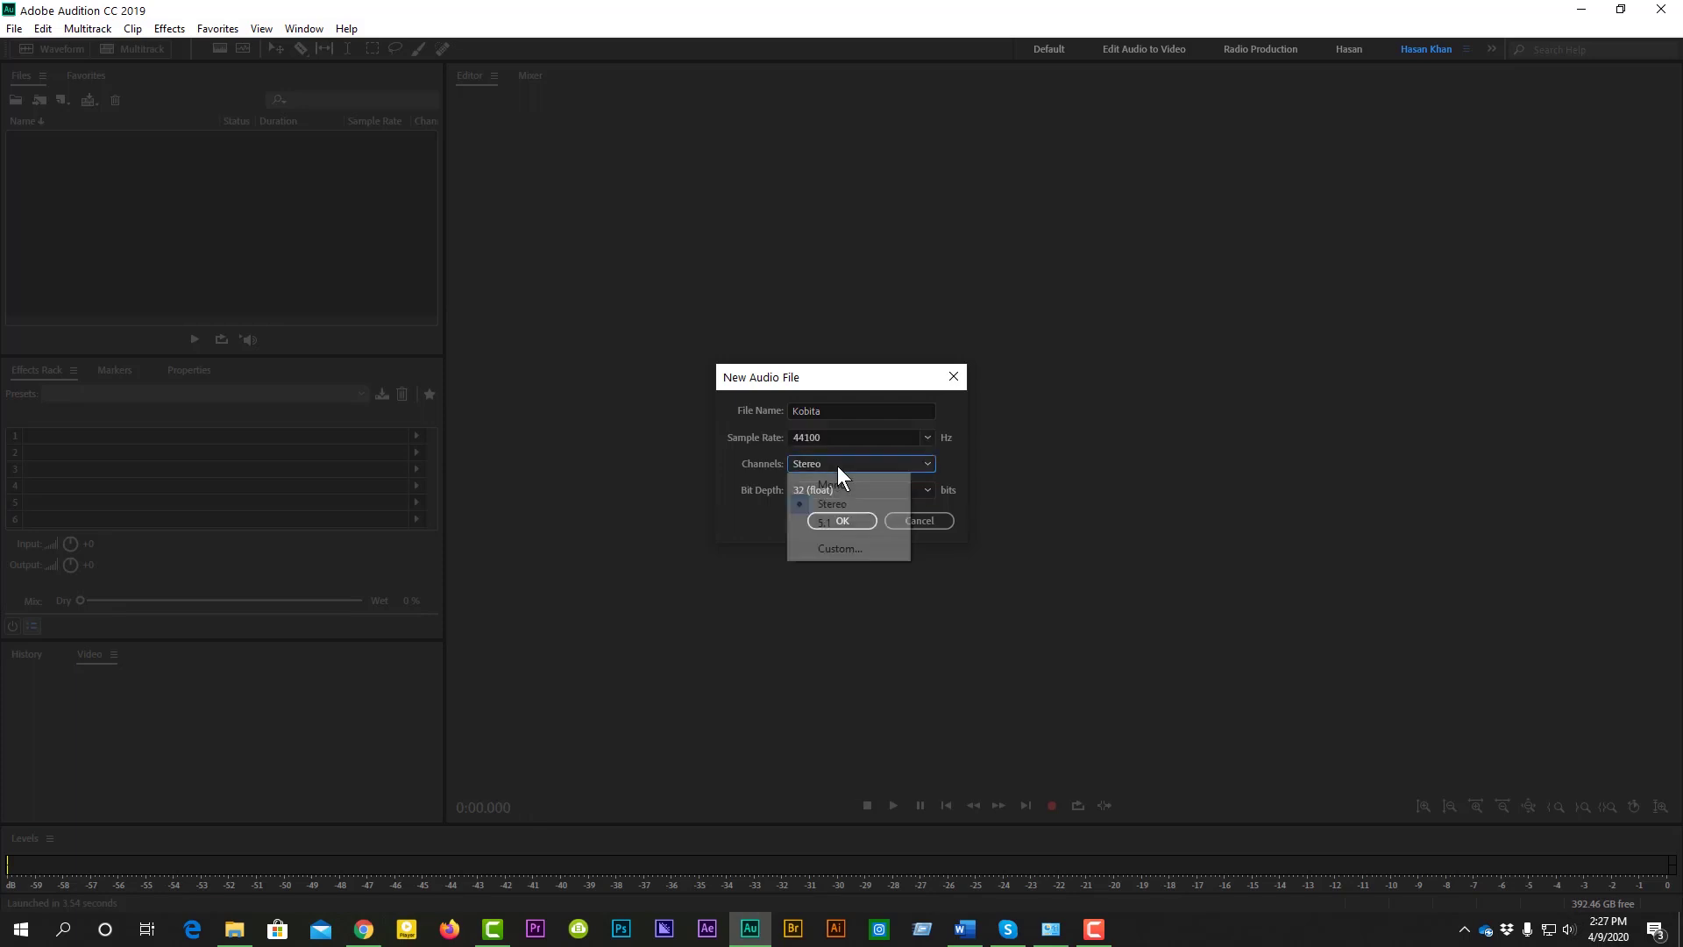
left_click(753, 466)
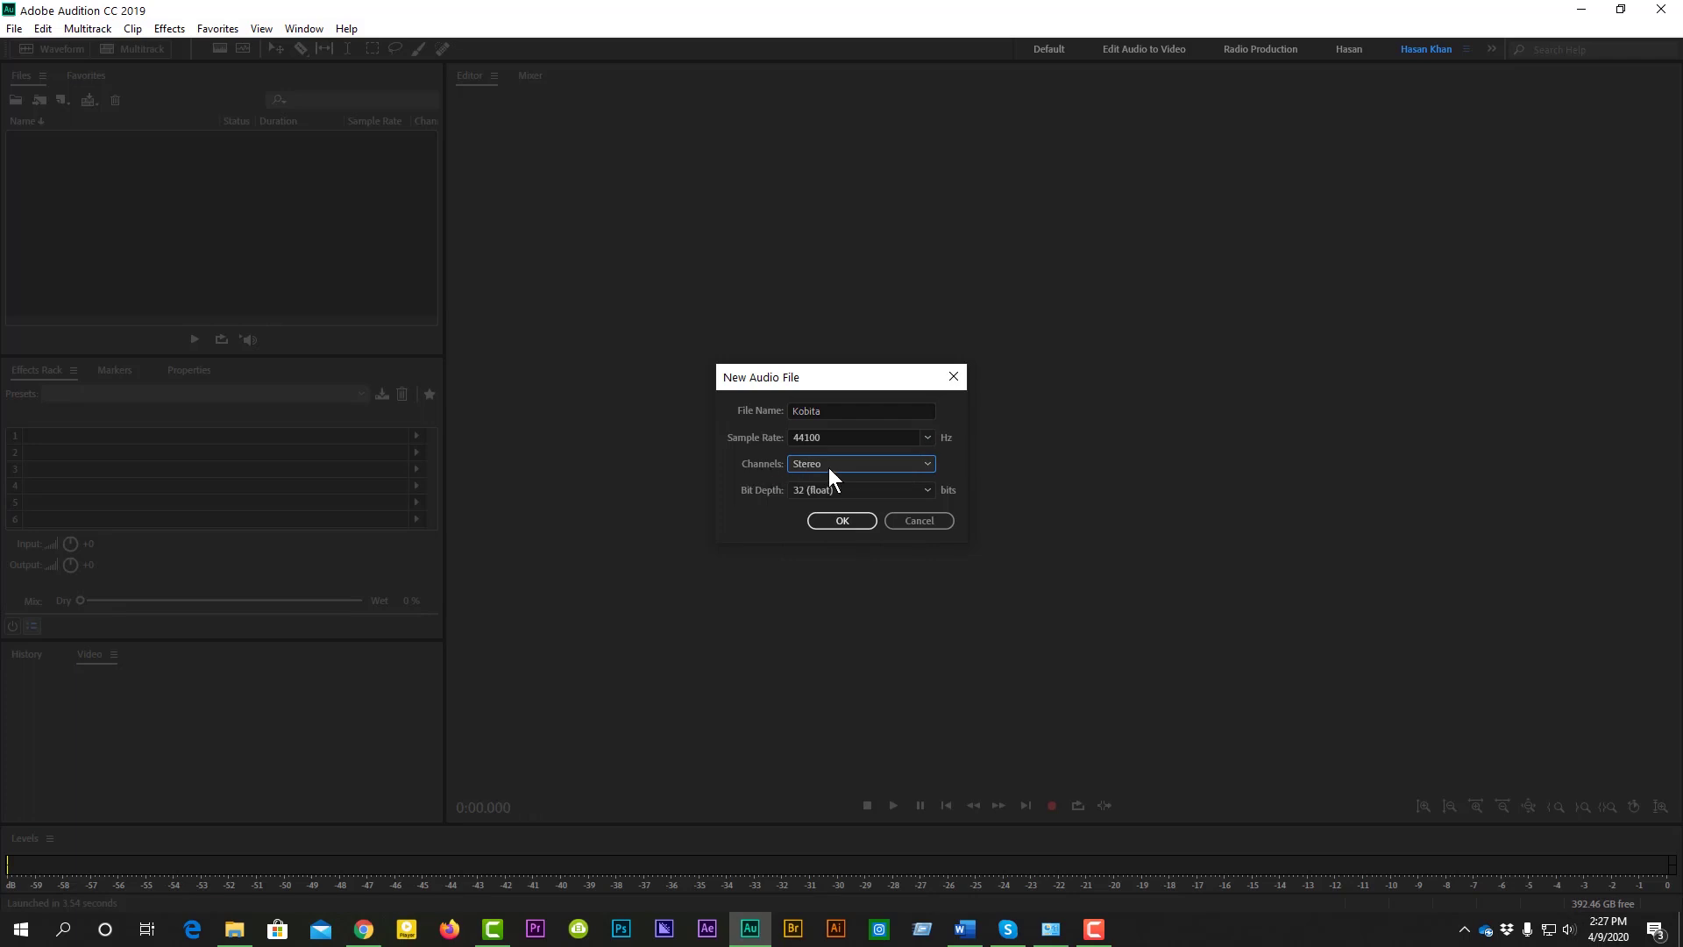
left_click(840, 518)
Step: Record about 15 seconds of voice into the Kobita file and stop the recording
left_click(1052, 806)
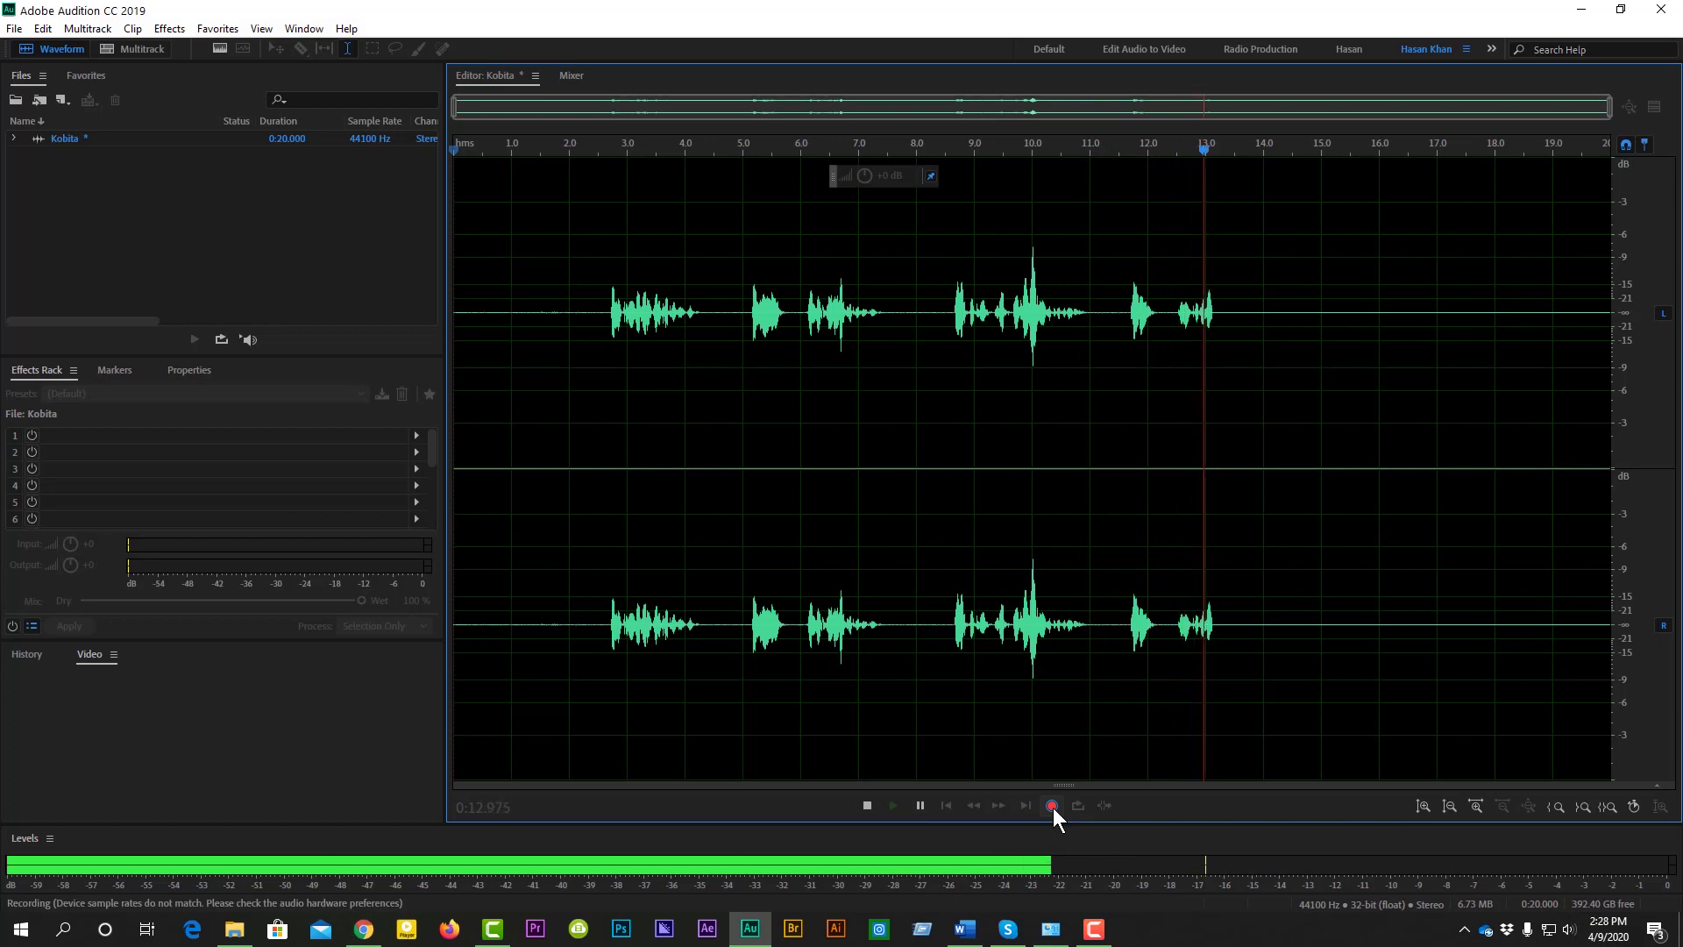
left_click(1053, 806)
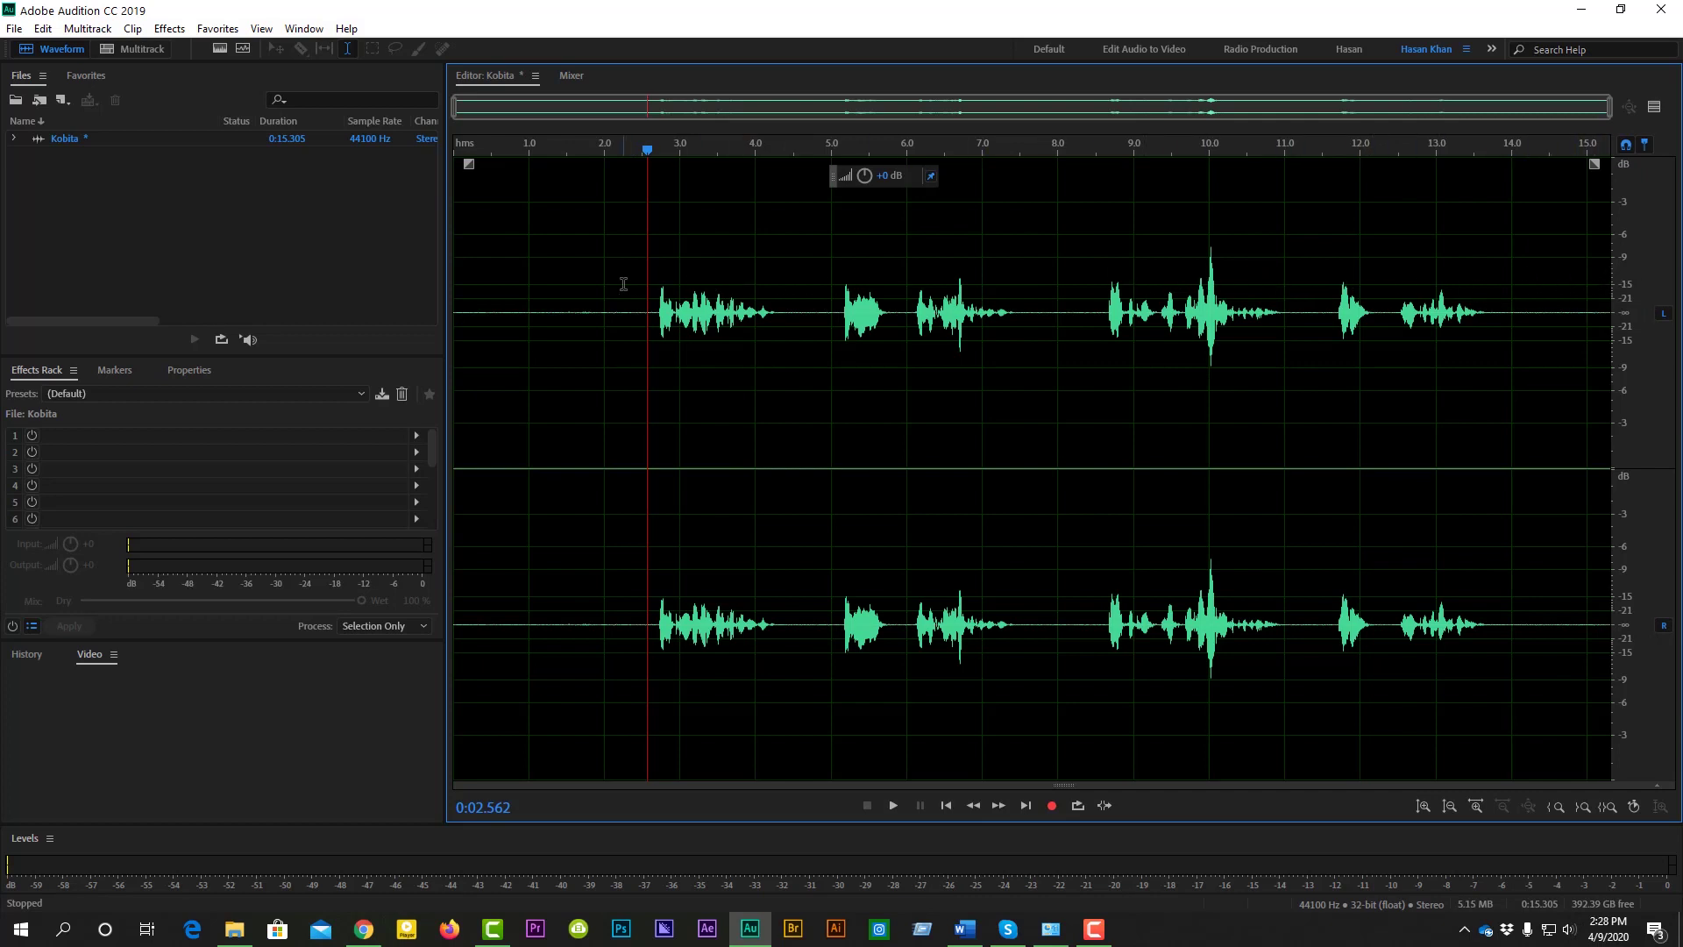
left_click(821, 434)
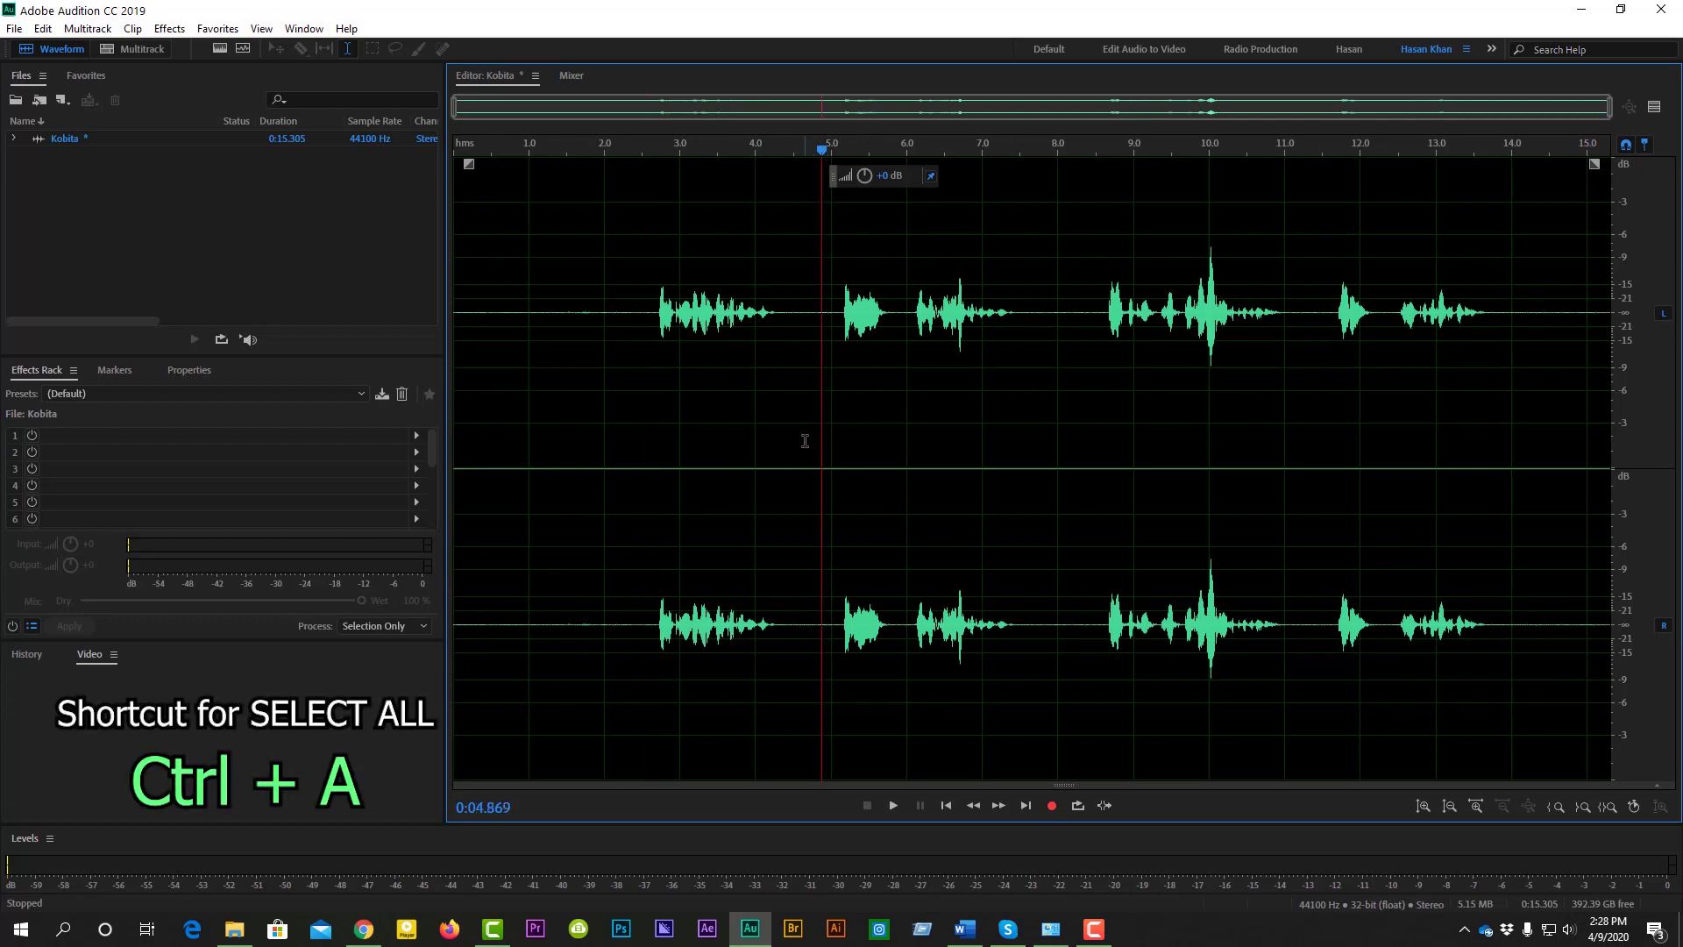
Step: Select the entire recording, raise its volume with the on-waveform gain control, and play back part of it
key("ctrl+a")
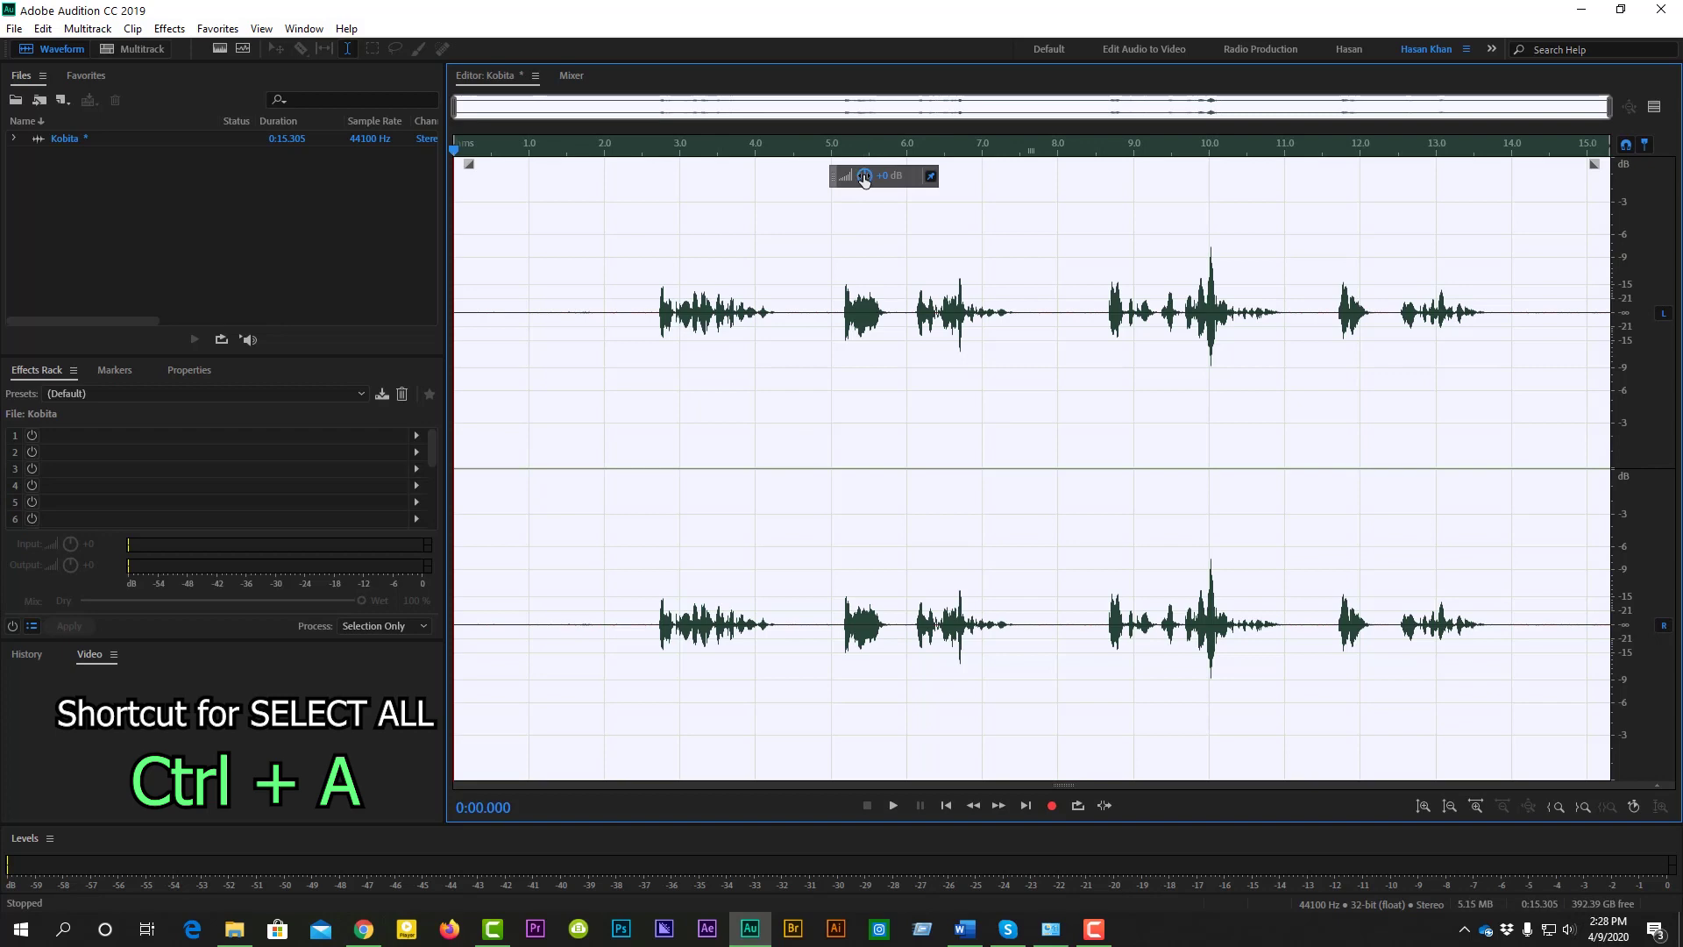
left_click_drag(864, 178, 899, 176)
left_click(540, 373)
key("space")
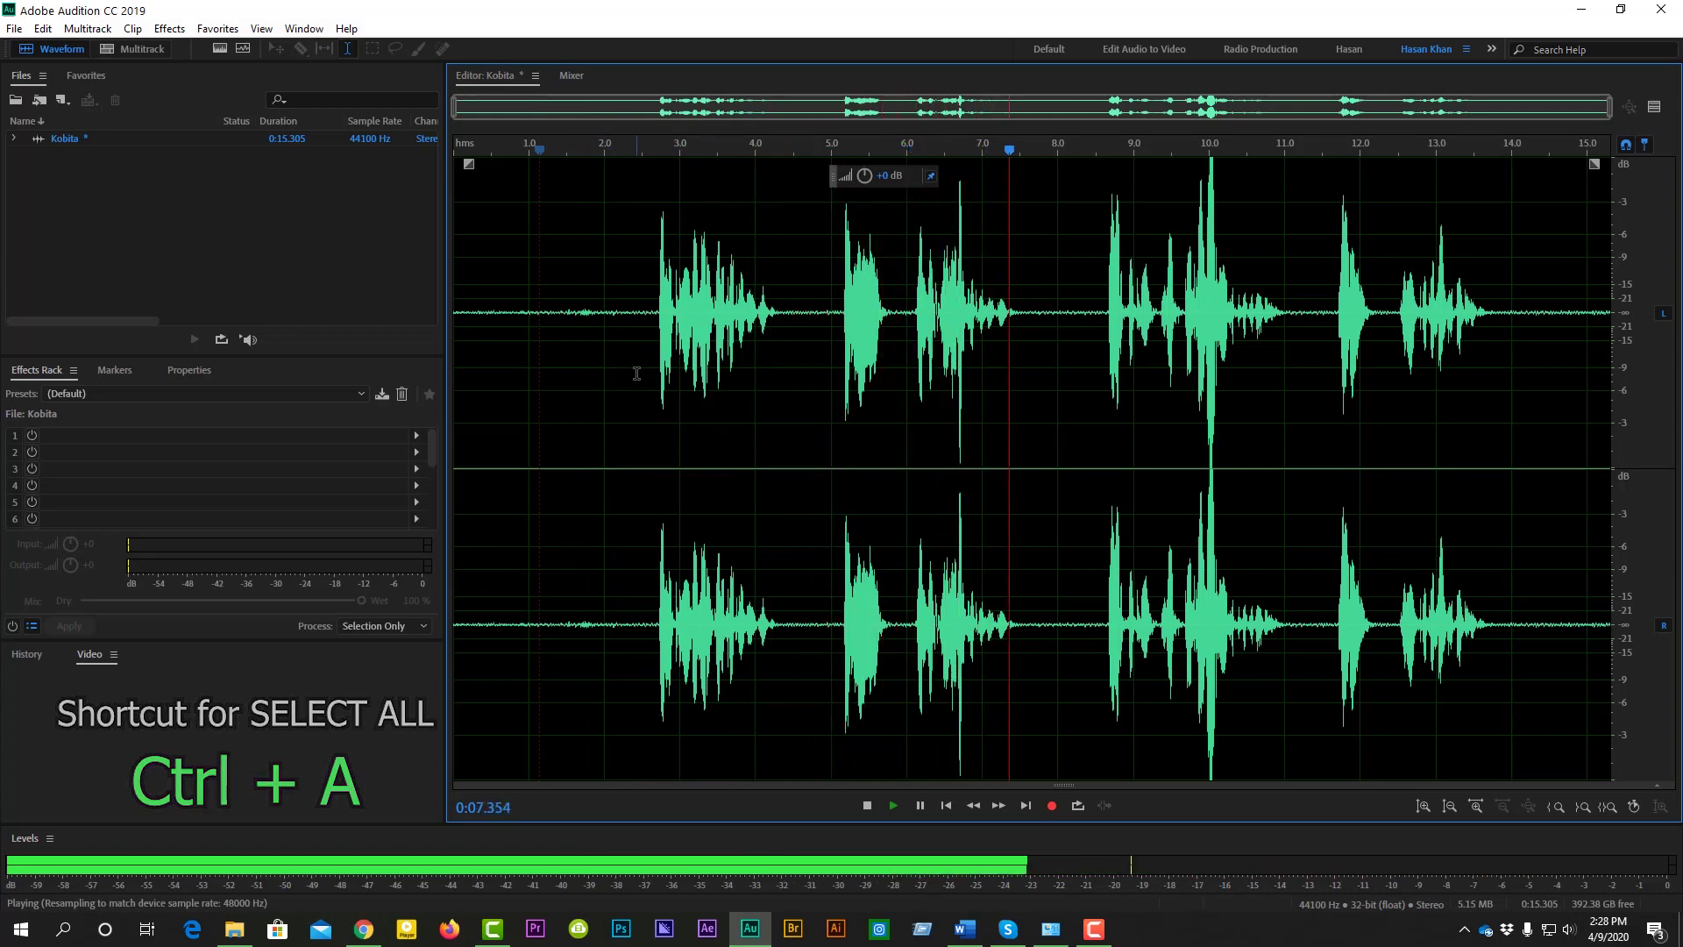
key("space")
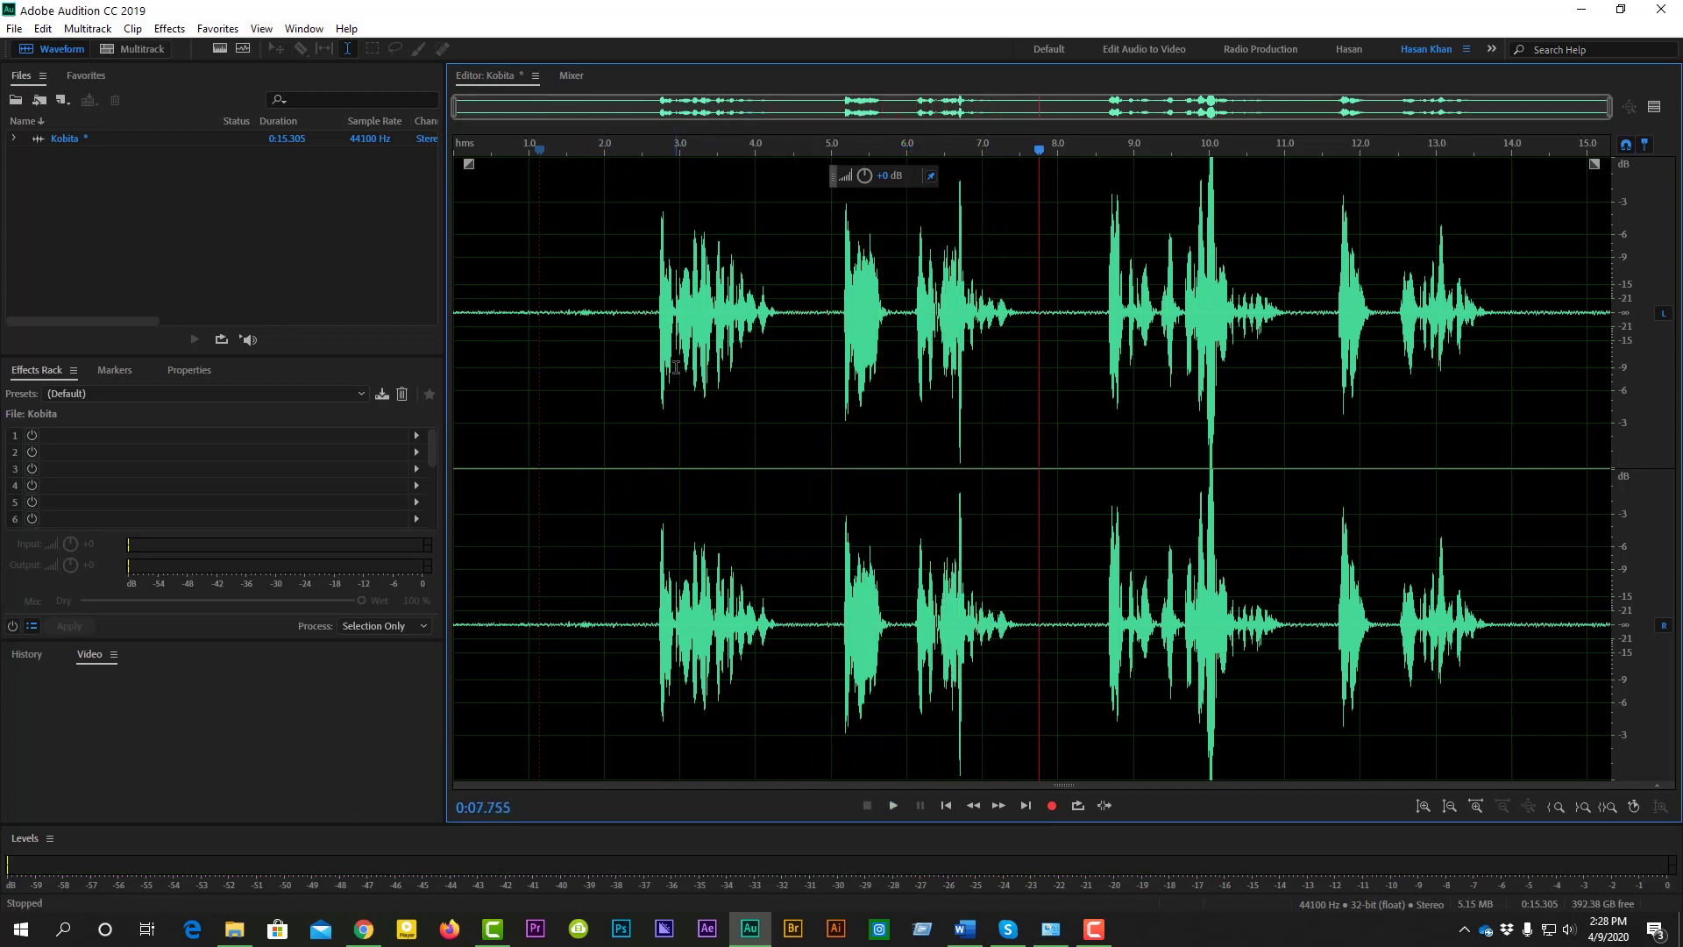
Step: Select the loudest peak from about 9.98 to 10.07 s and lower its volume by 4 dB
left_click(1210, 201)
scroll(1214, 210, "up", 4)
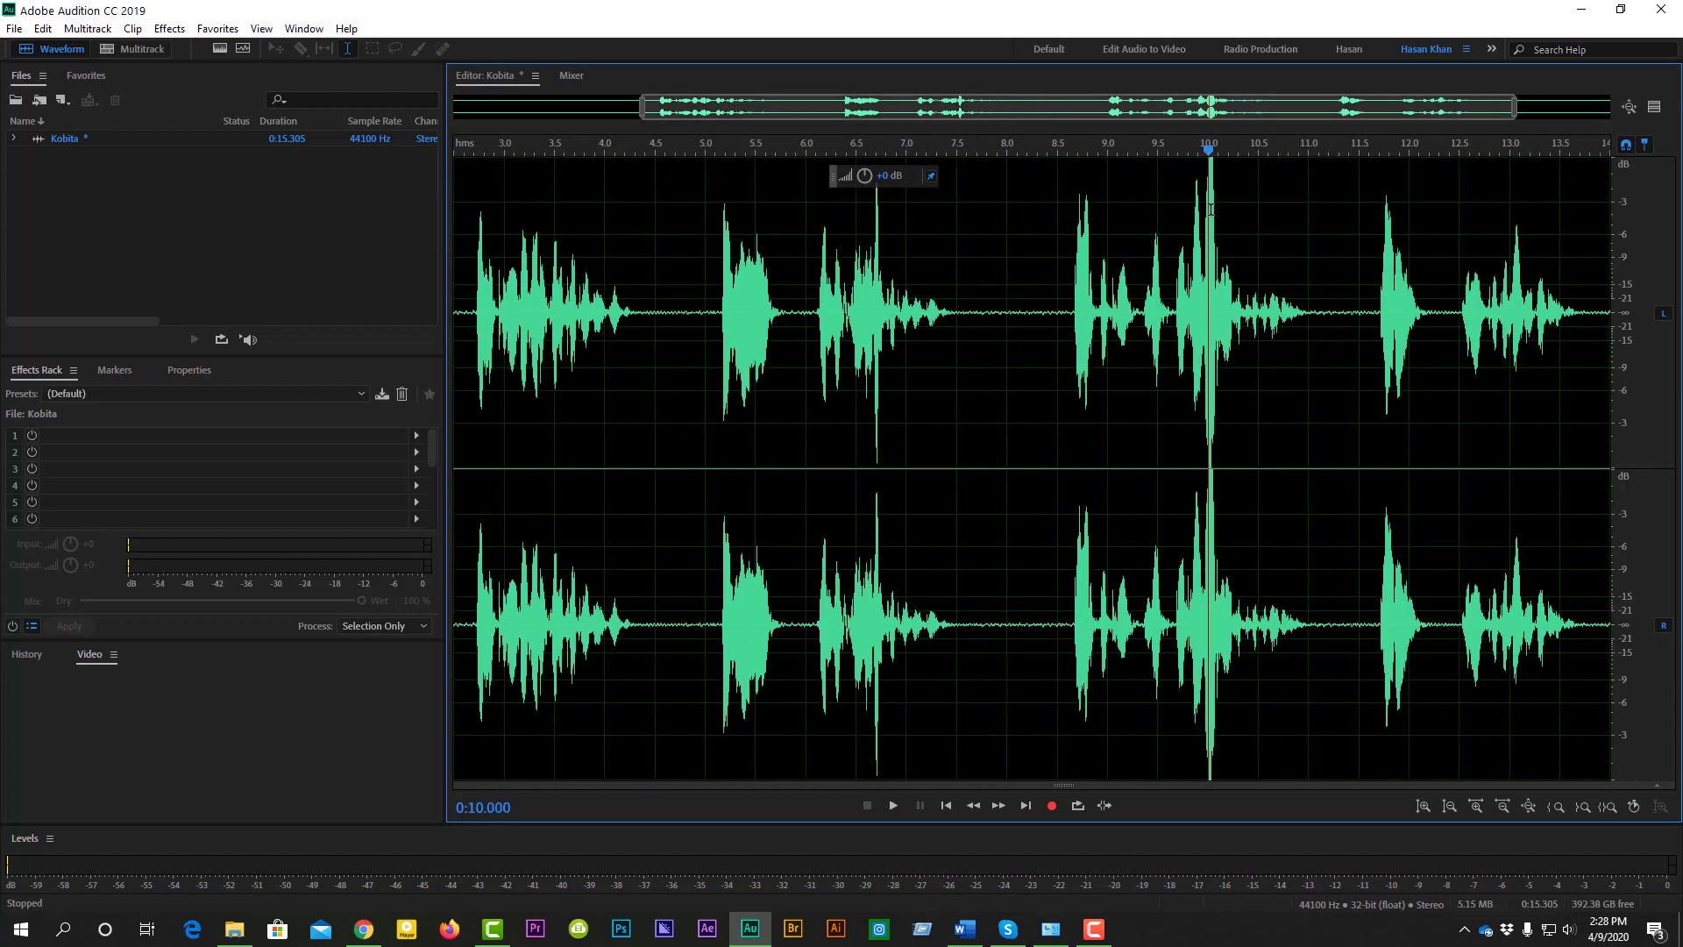
left_click(1198, 246)
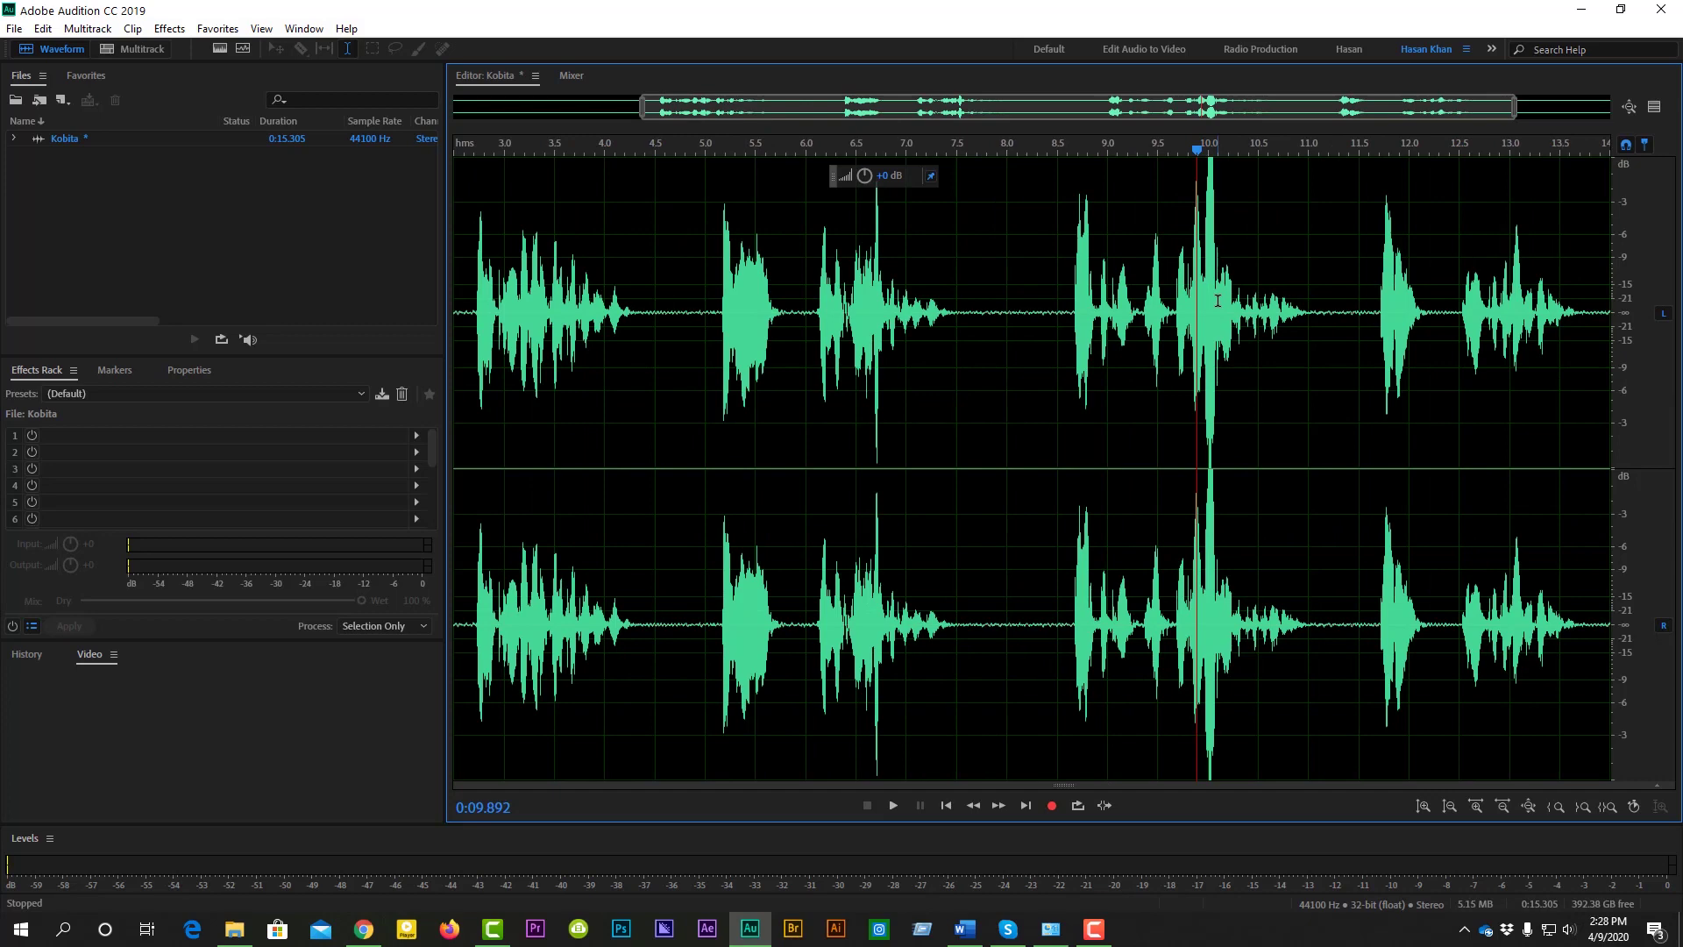
scroll(1218, 301, "down", 3)
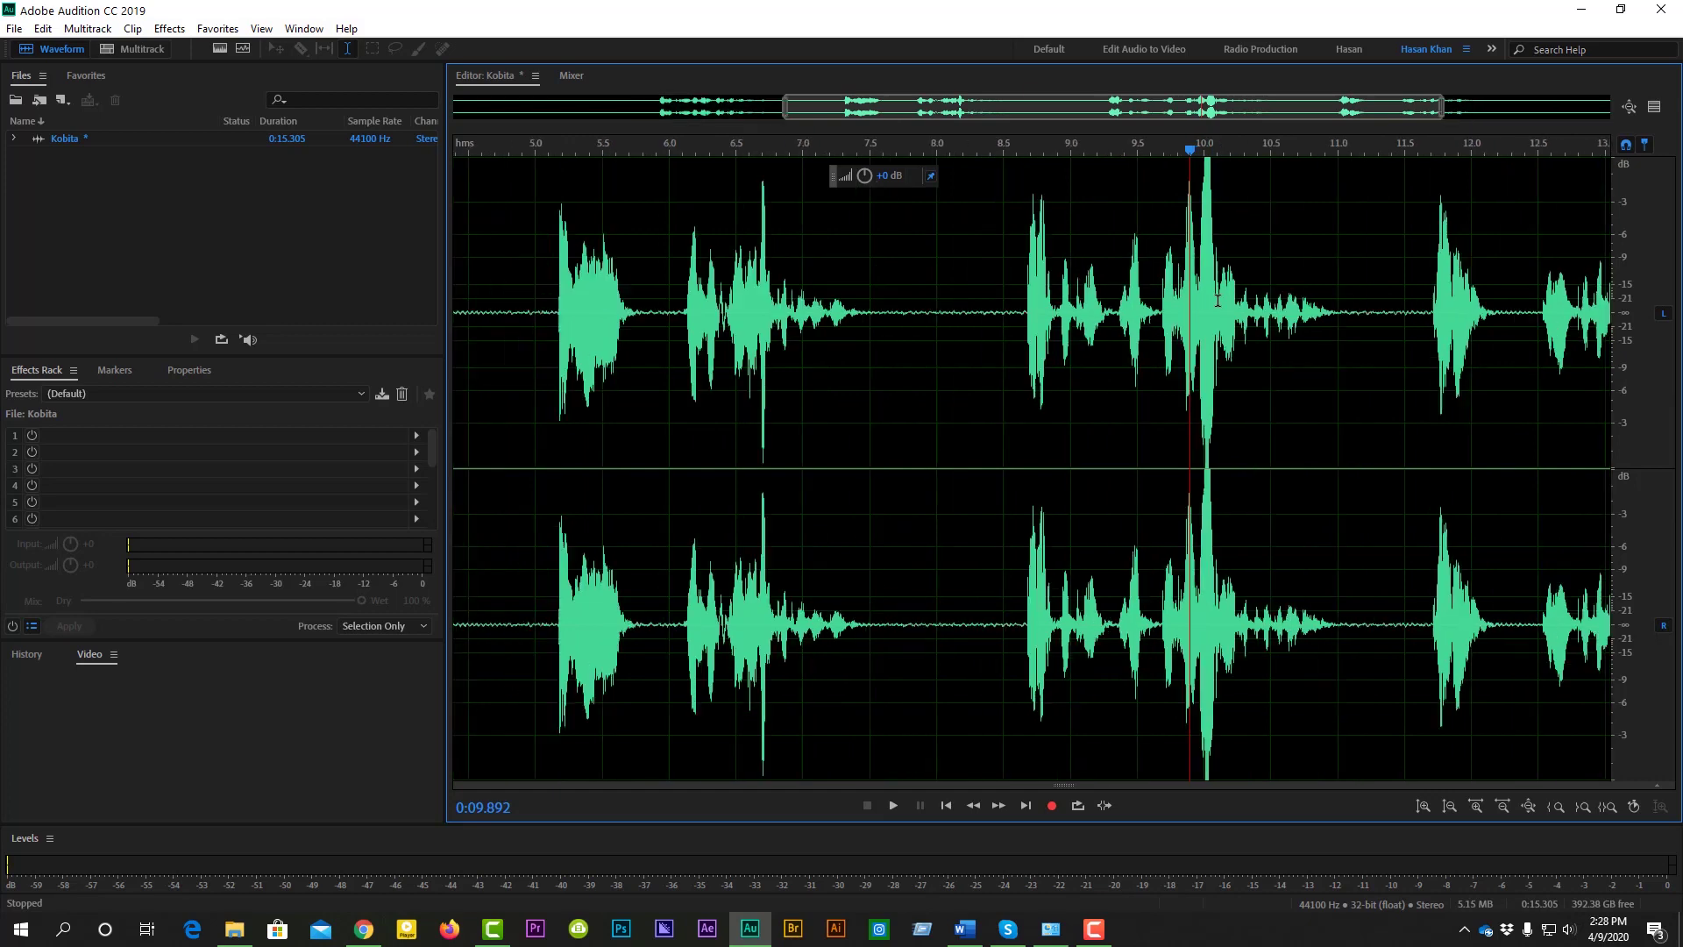
left_click(1149, 321)
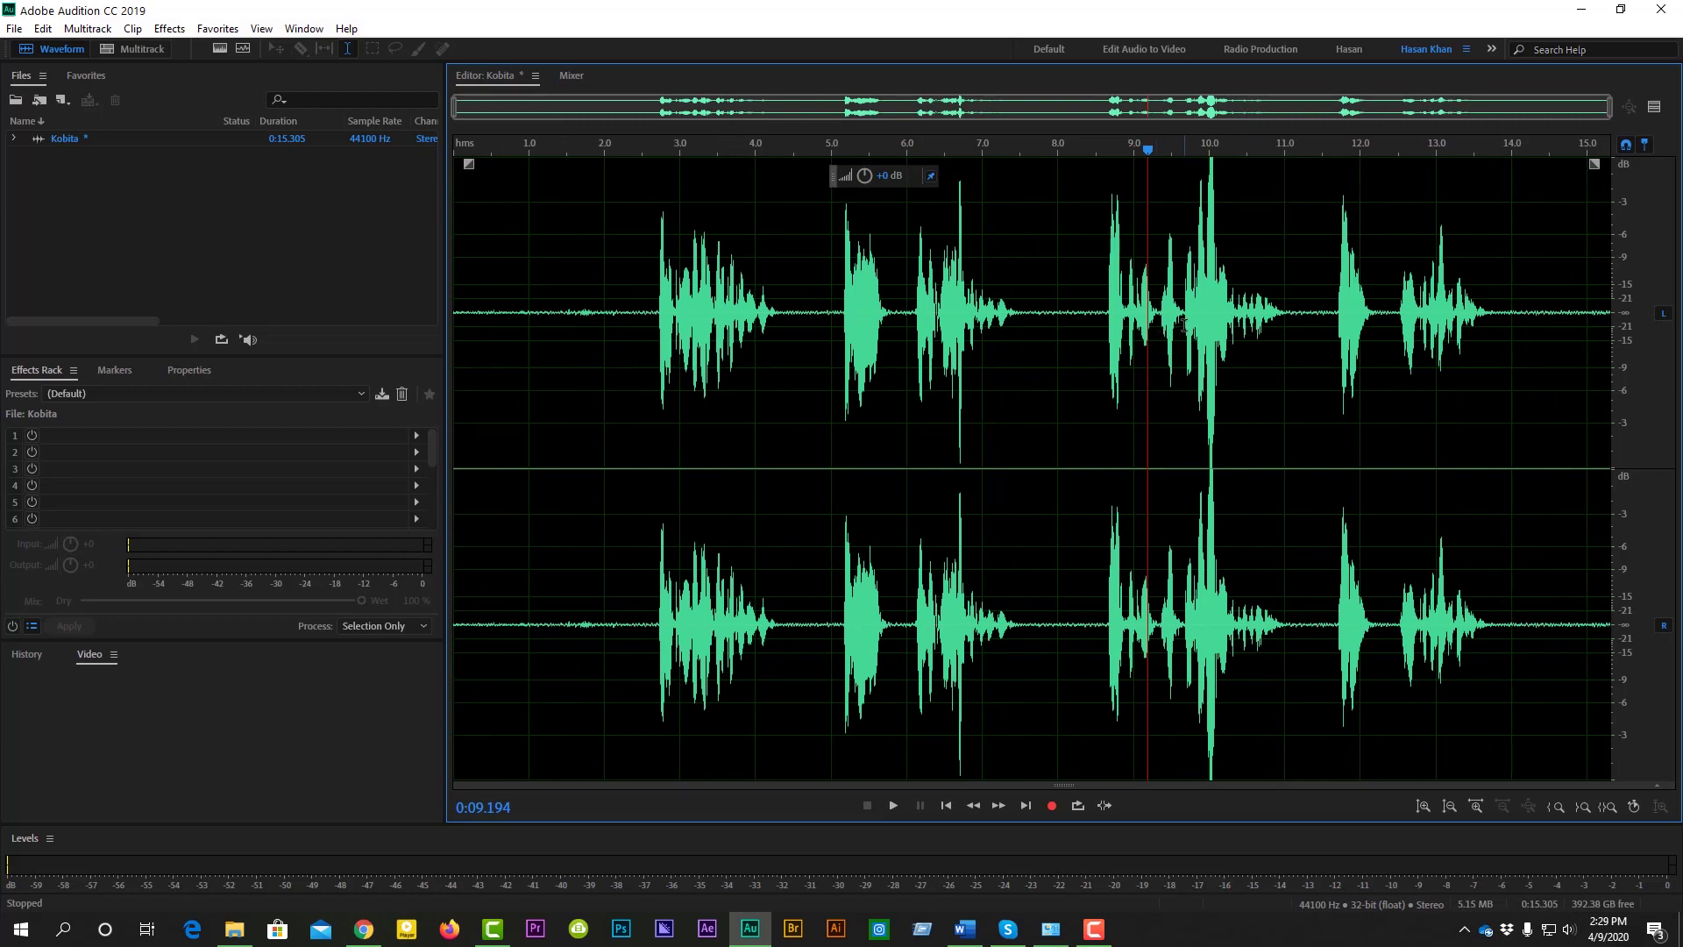
left_click(1219, 260)
scroll(1166, 254, "up", 5)
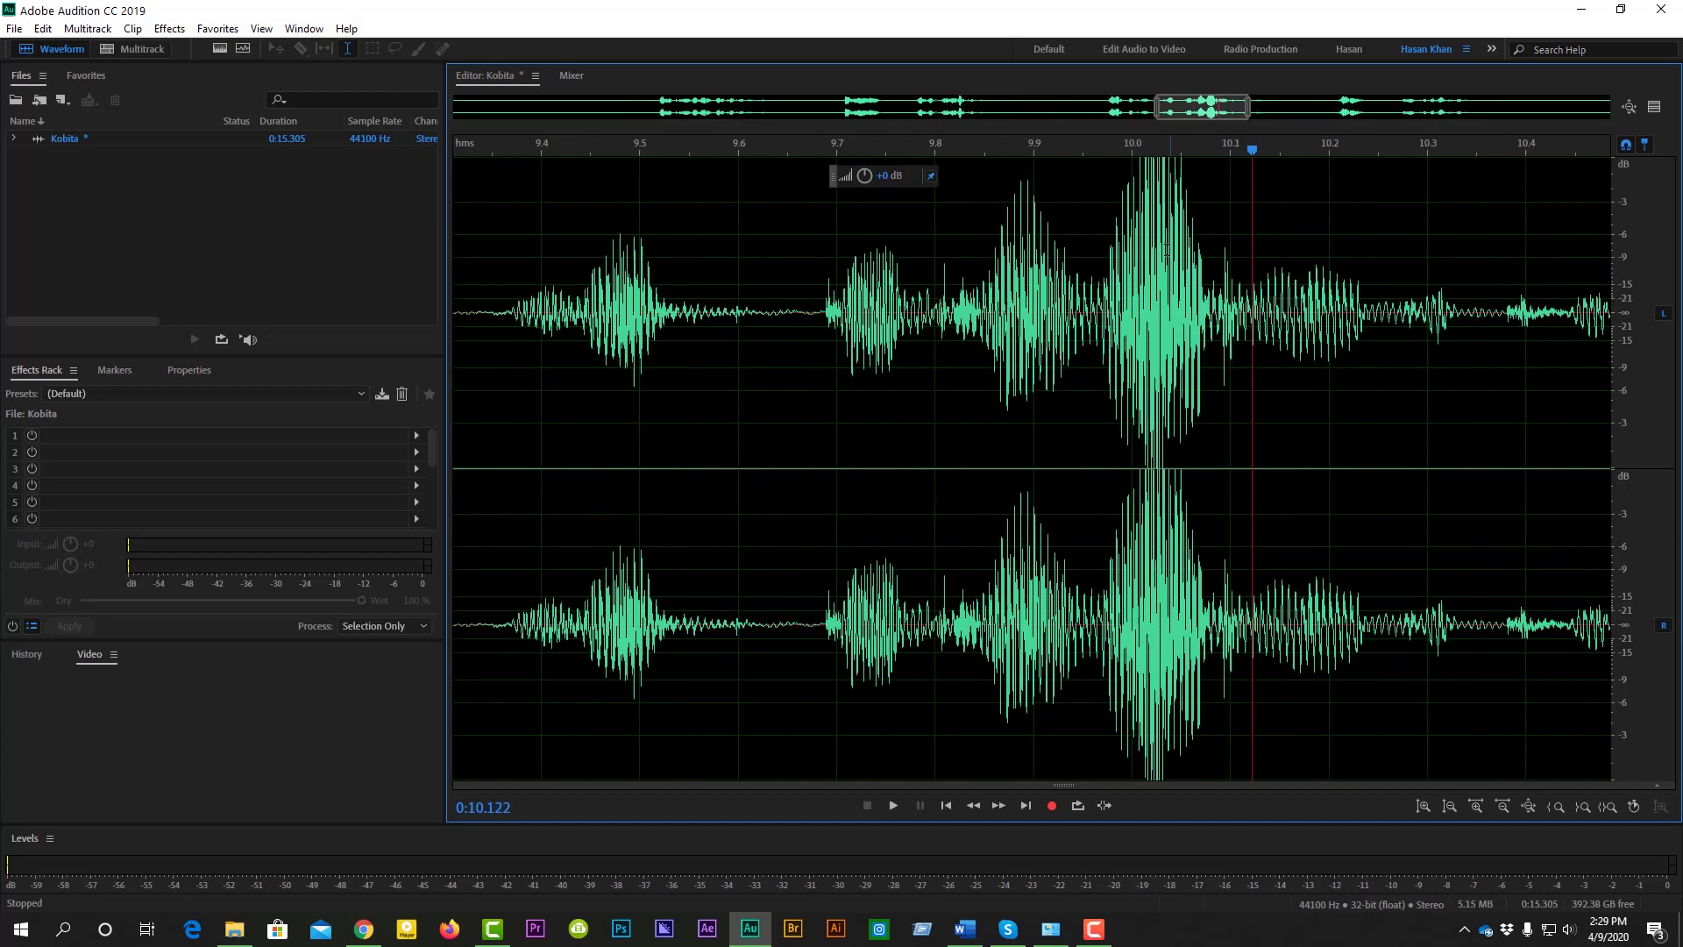
scroll(1166, 249, "up", 2)
left_click_drag(1095, 234, 1205, 254)
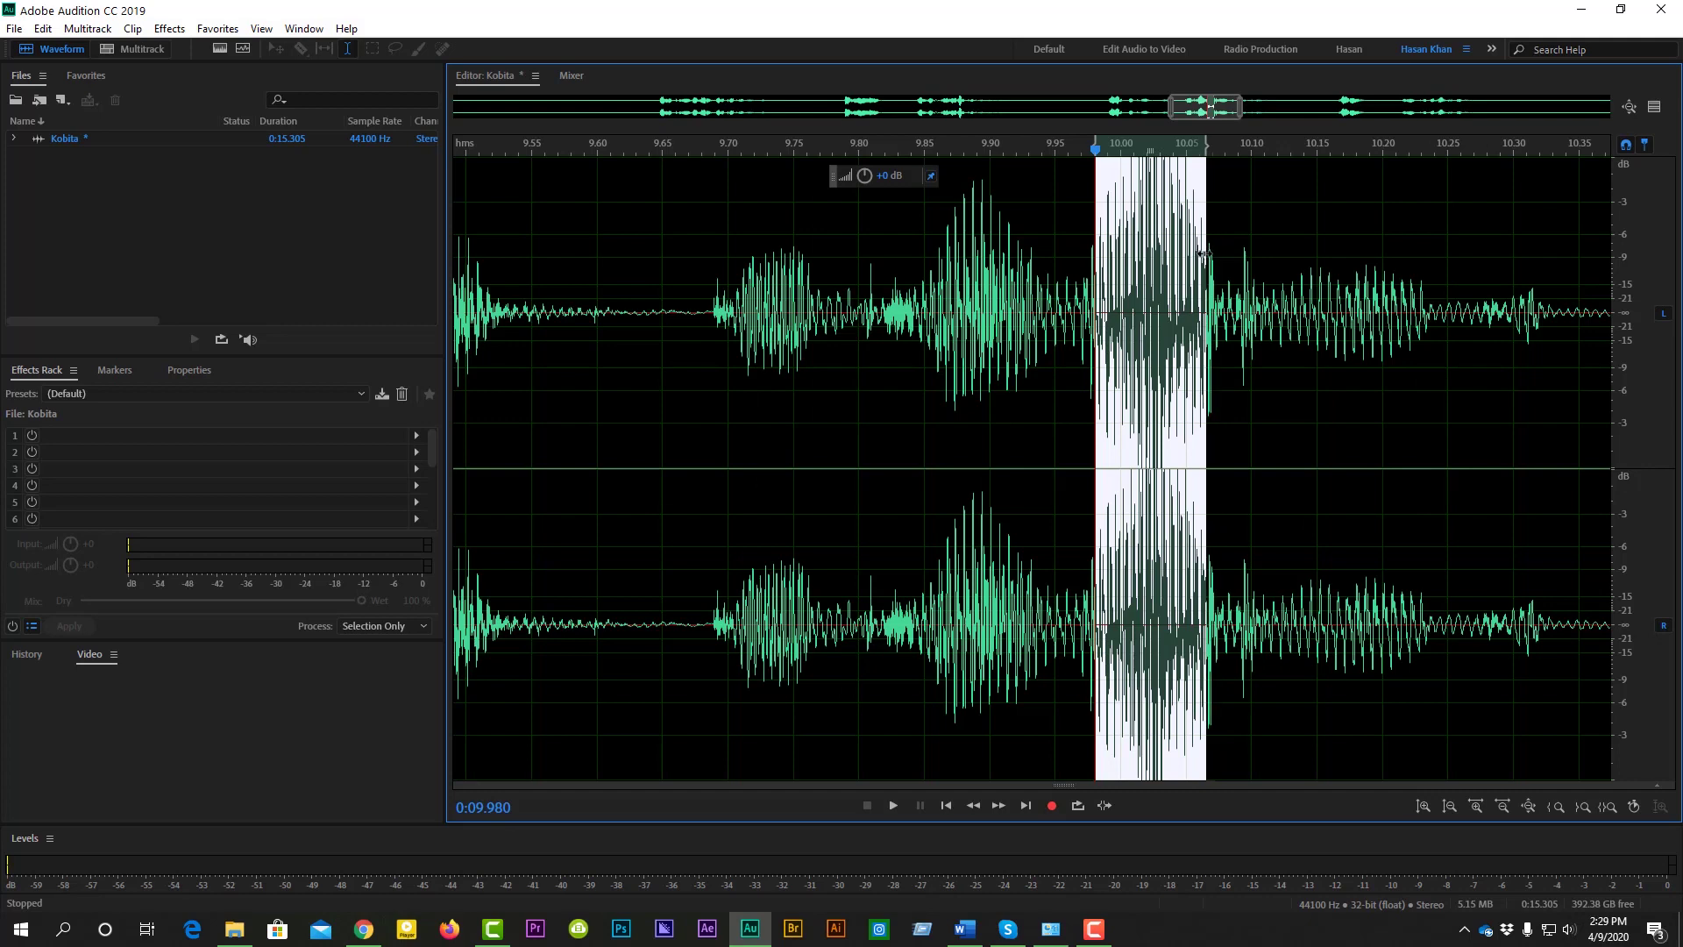
left_click_drag(859, 177, 865, 175)
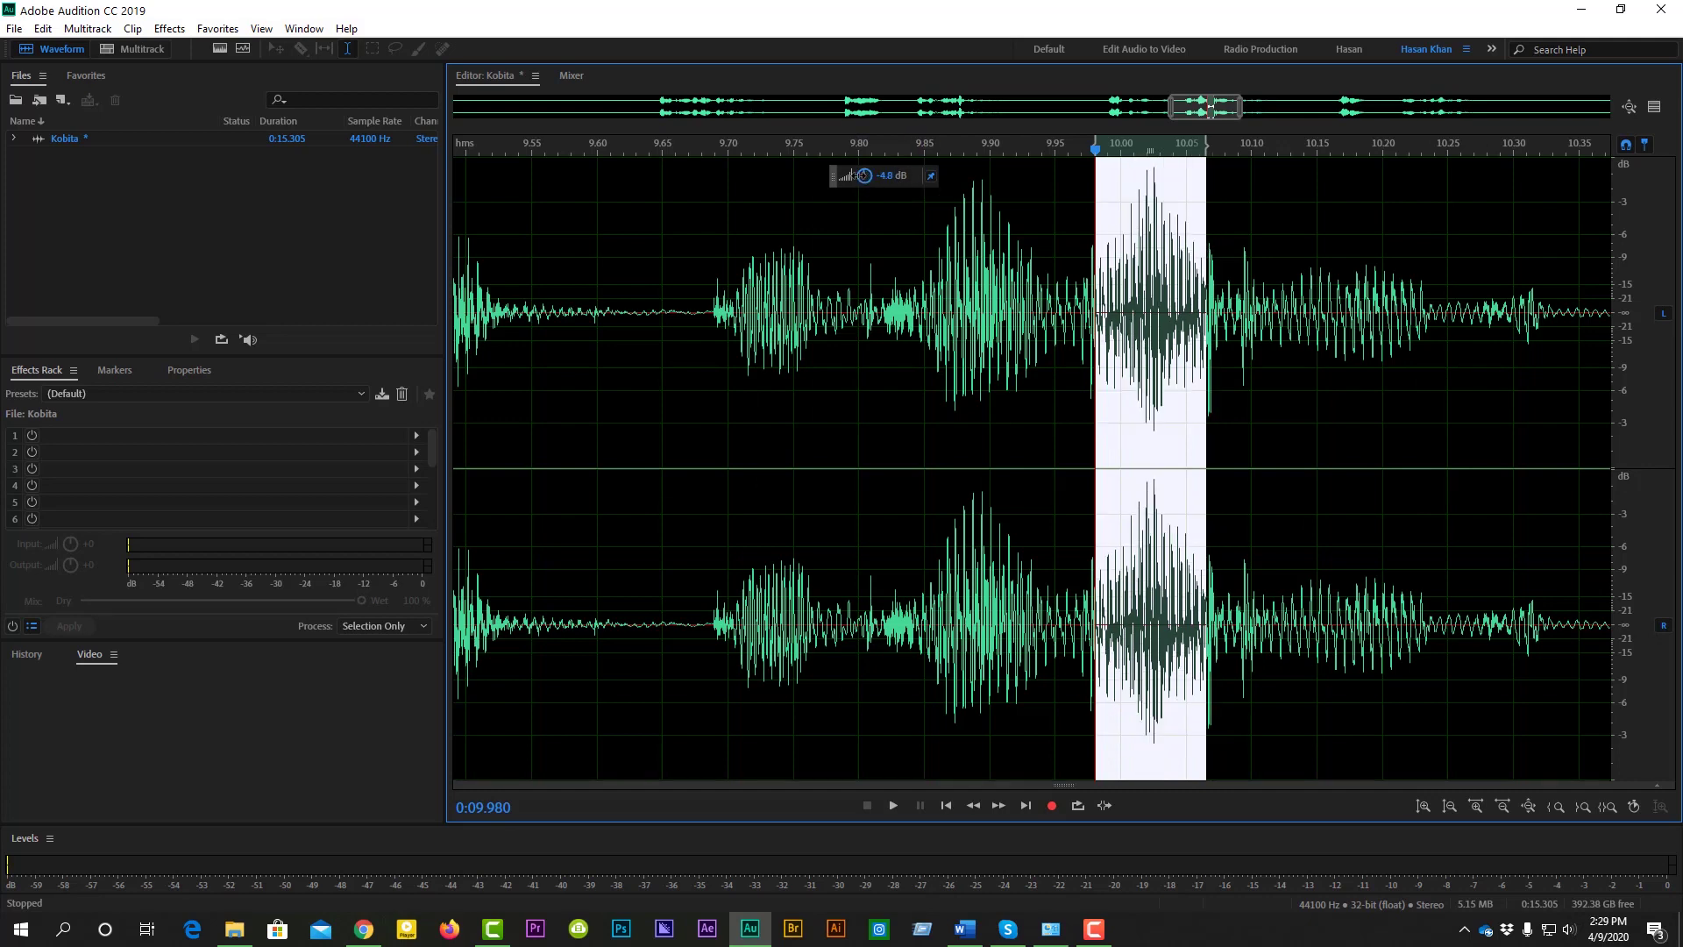
Step: Deselect the reduced peak and play back the recording from about 9.9 s
left_click(991, 309)
scroll(1028, 308, "down", 10)
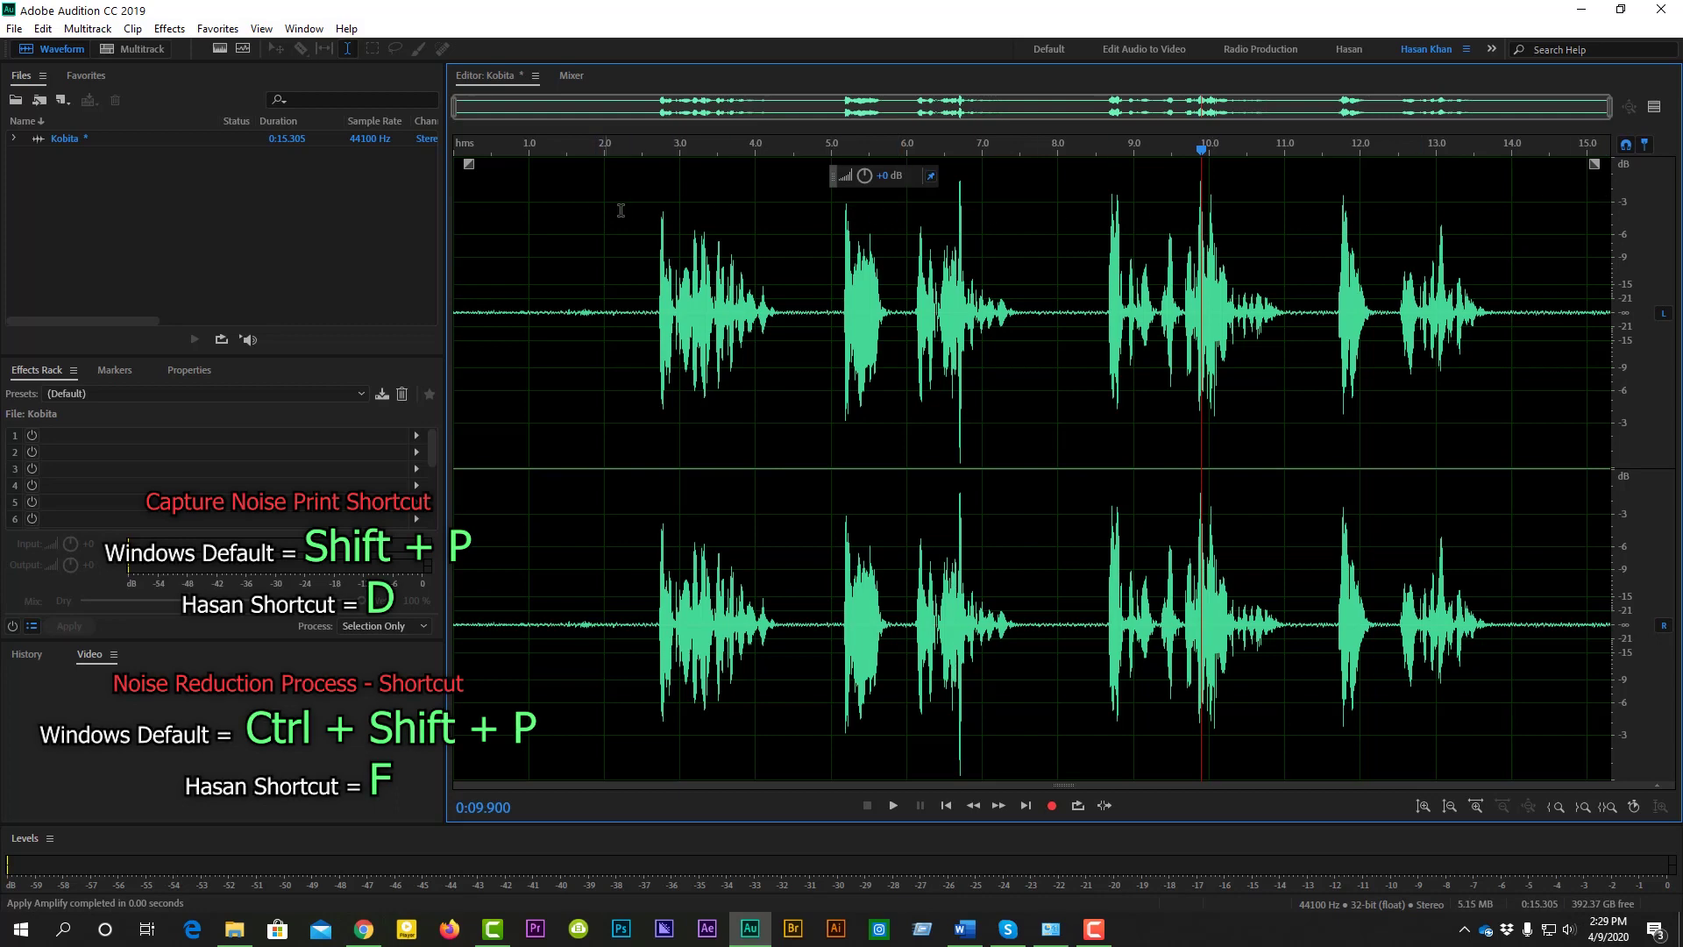
key("space")
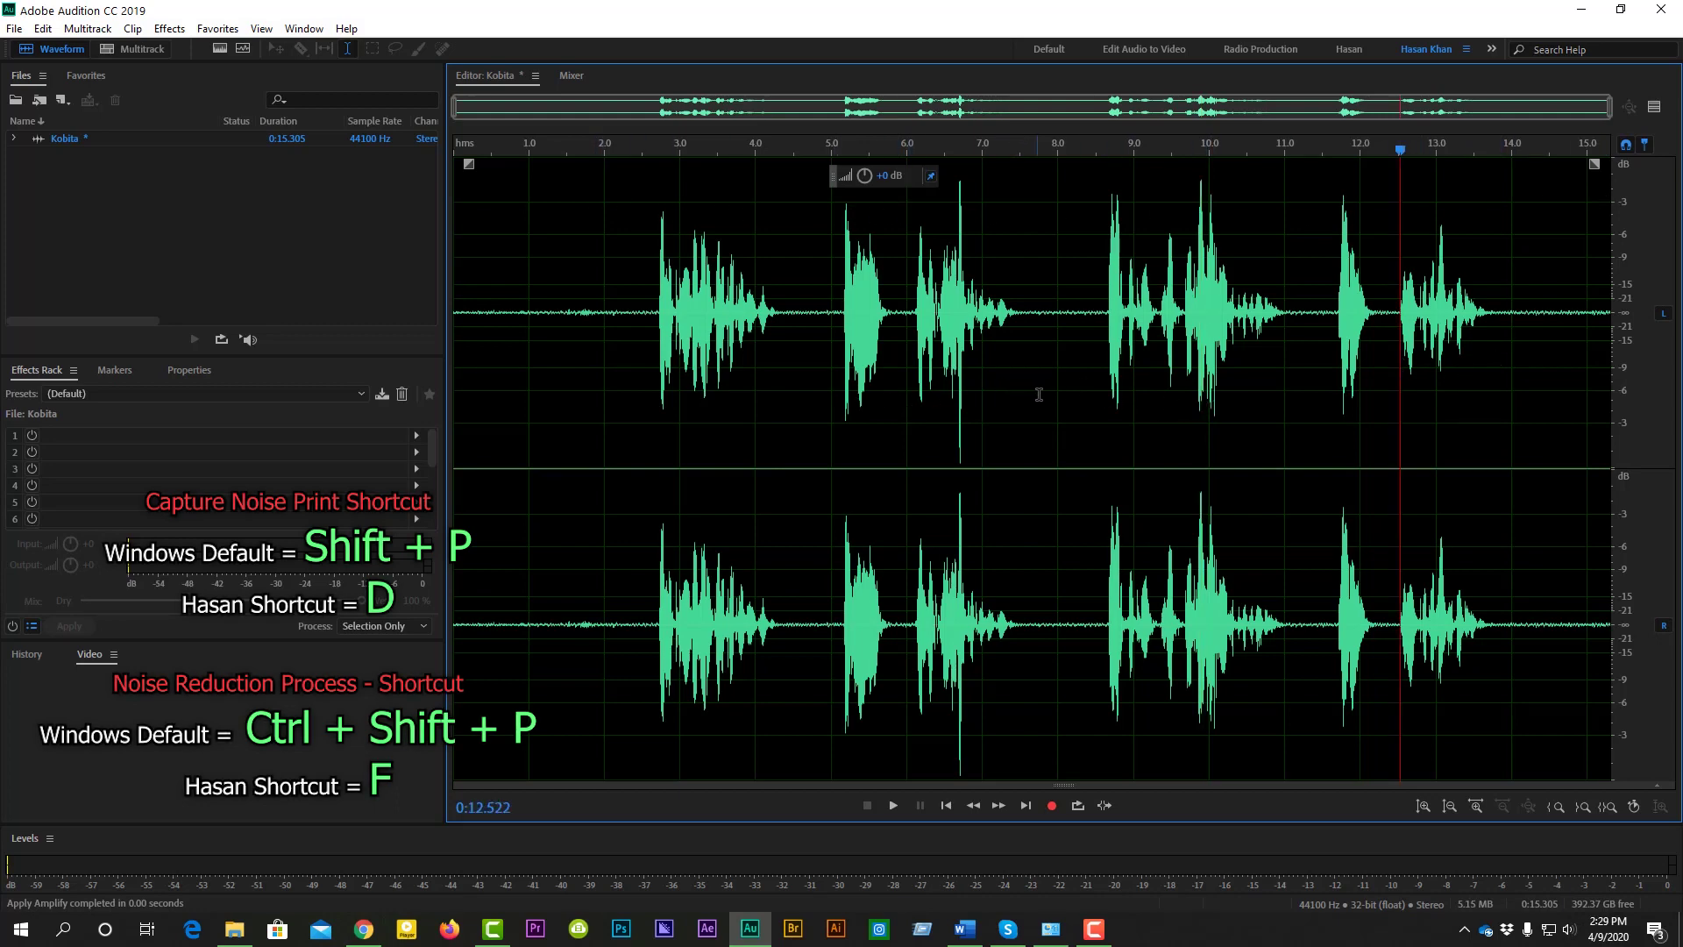
Step: Capture a noise print from the silent section between about 1.3 and 2.5 s of the recording
left_click_drag(501, 333, 645, 344)
left_click(604, 362)
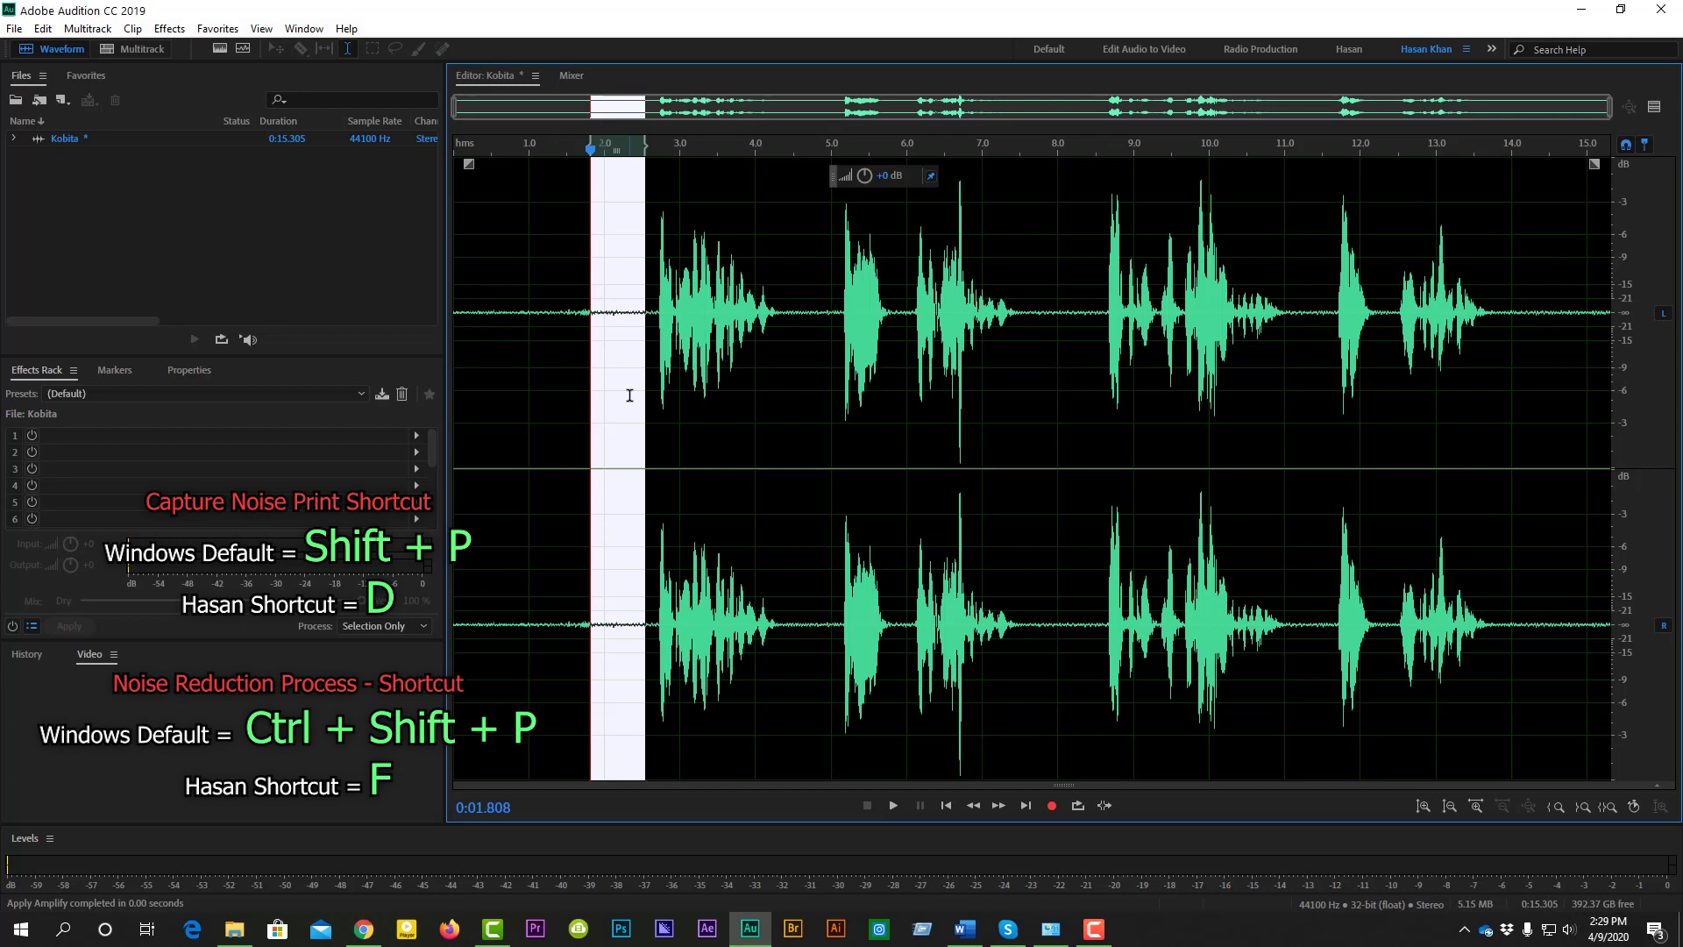
left_click_drag(554, 386, 642, 377)
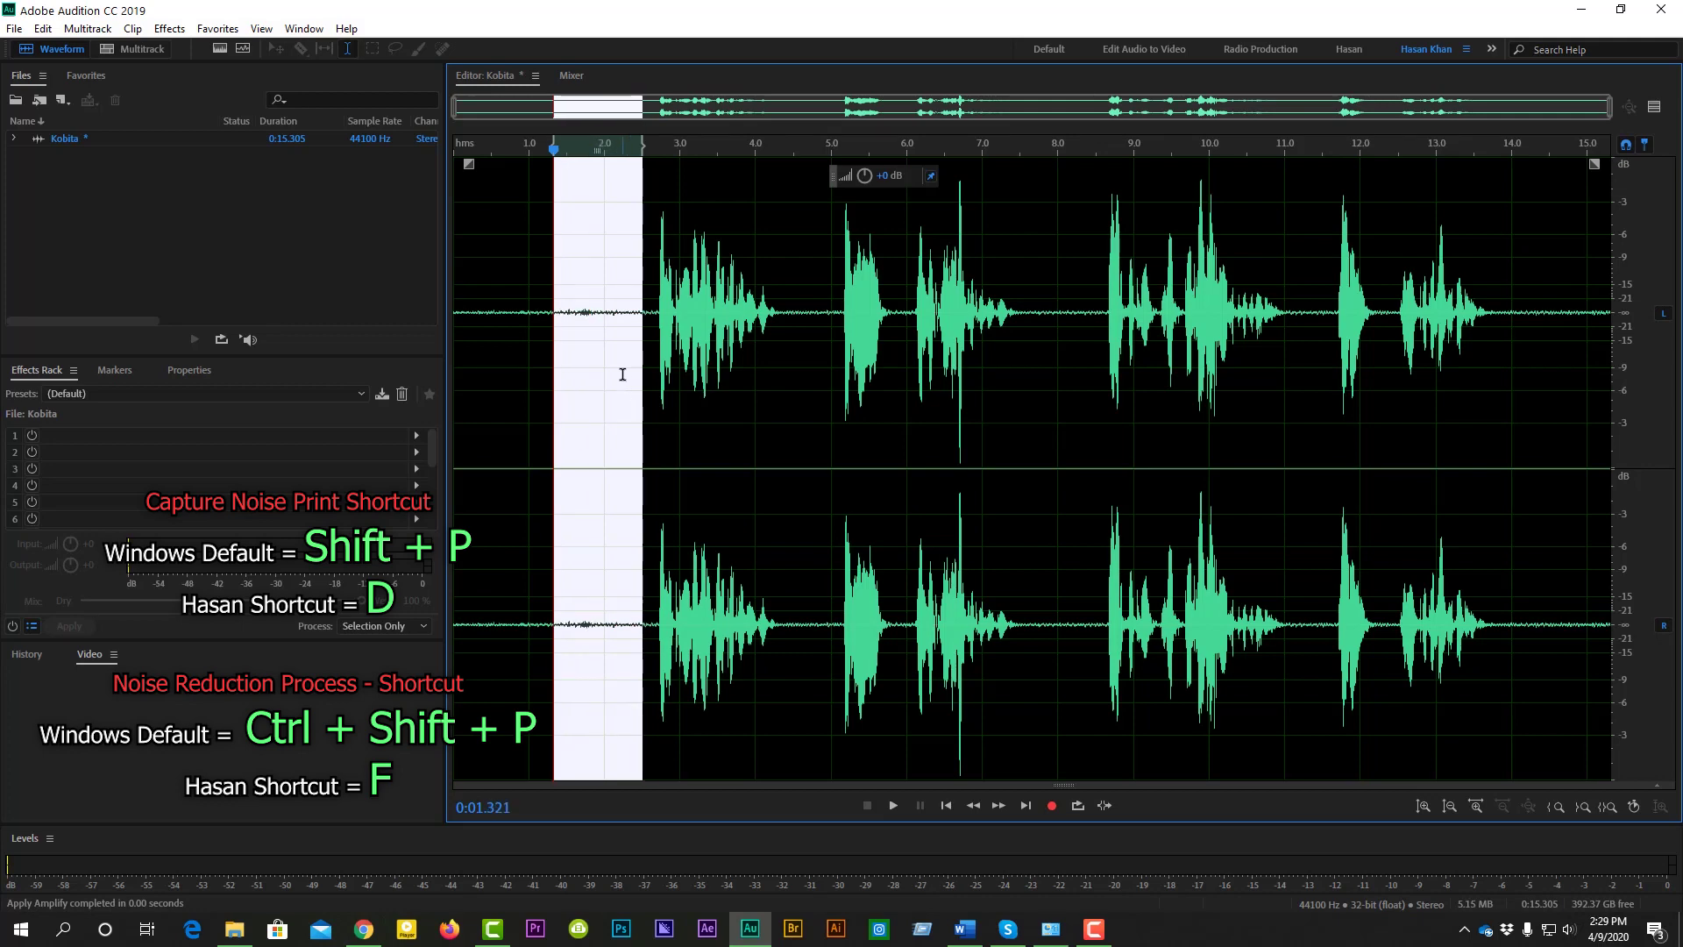
left_click(171, 29)
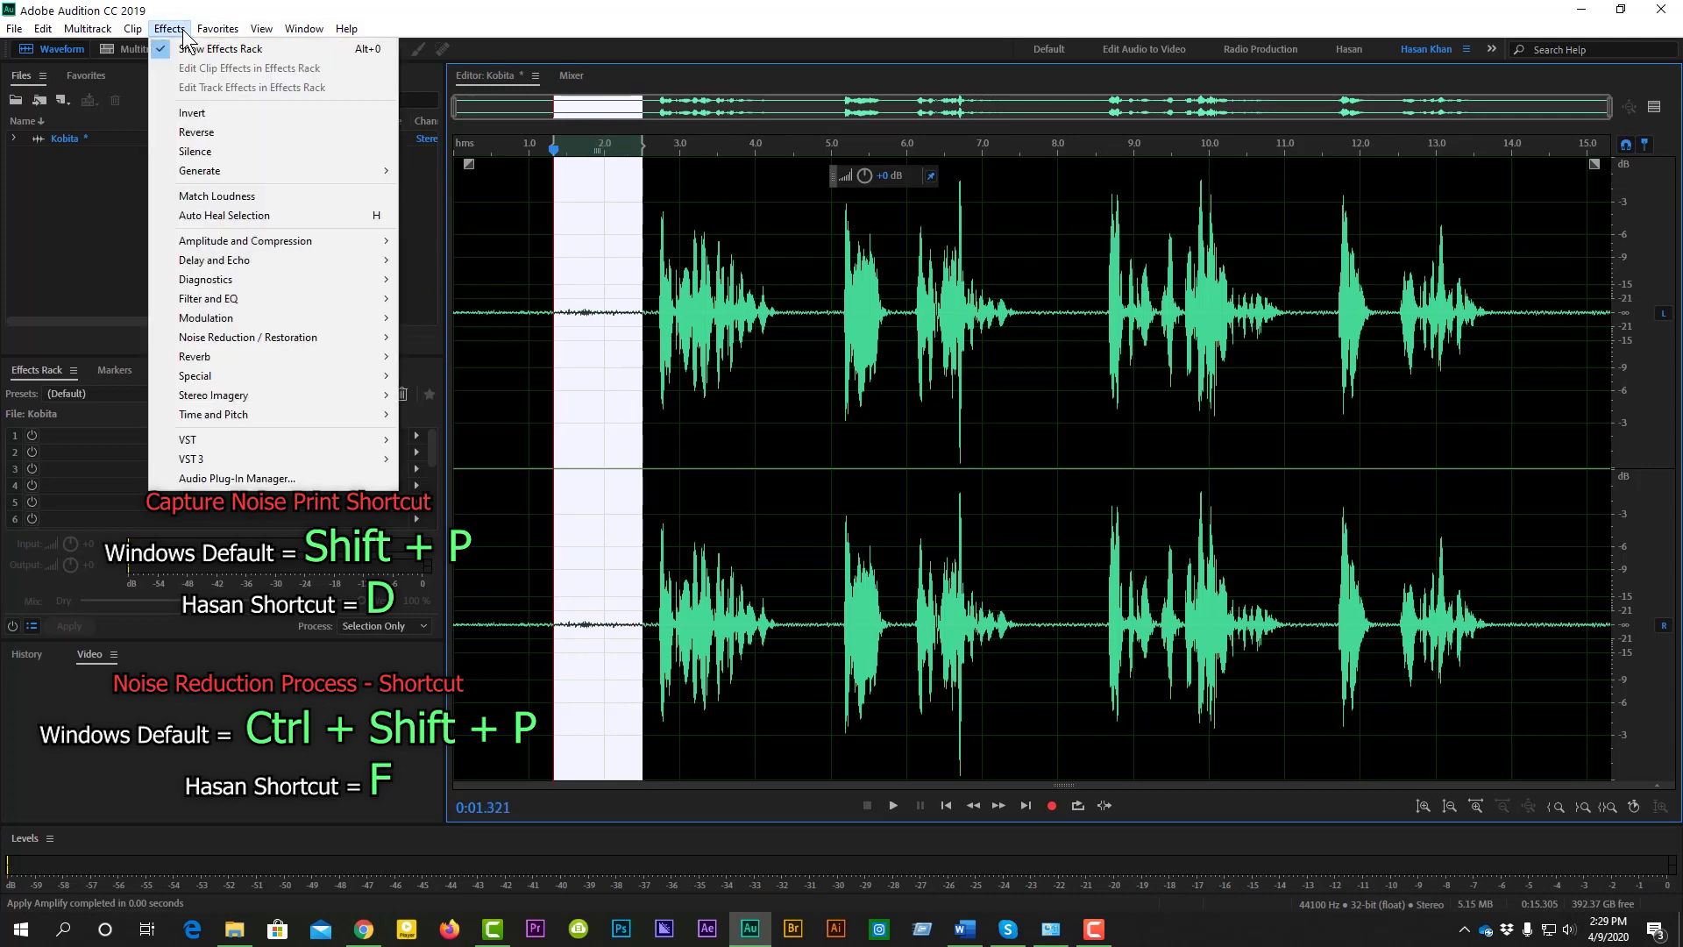
mouse_move(204, 340)
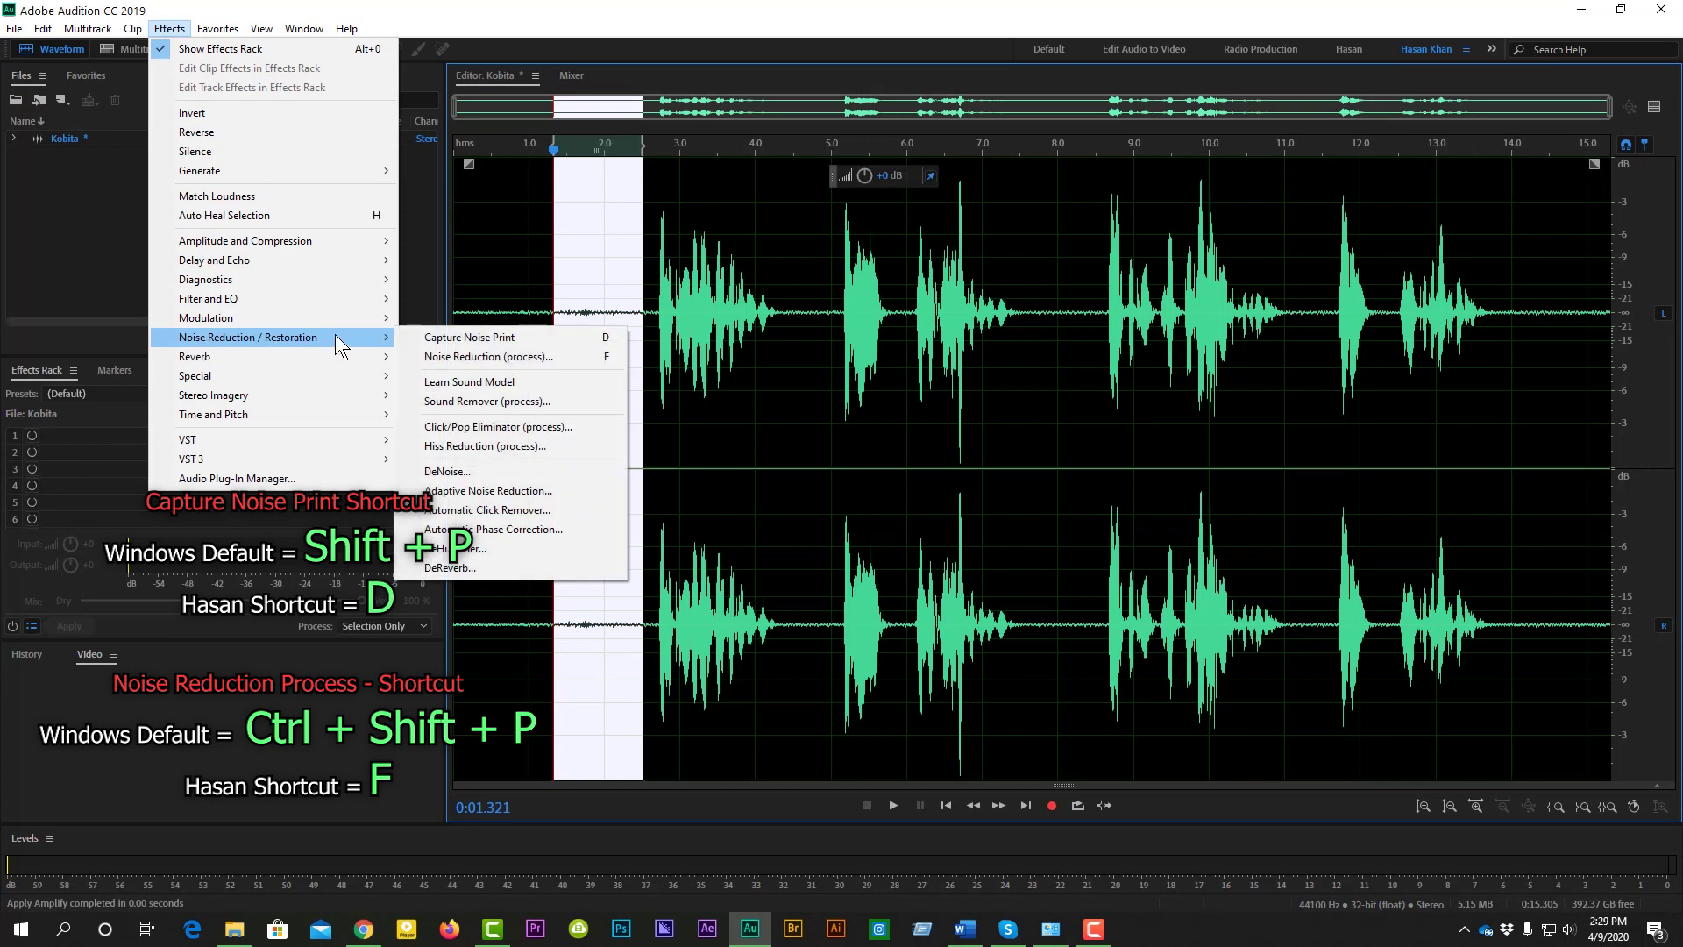
left_click(474, 339)
left_click(589, 359)
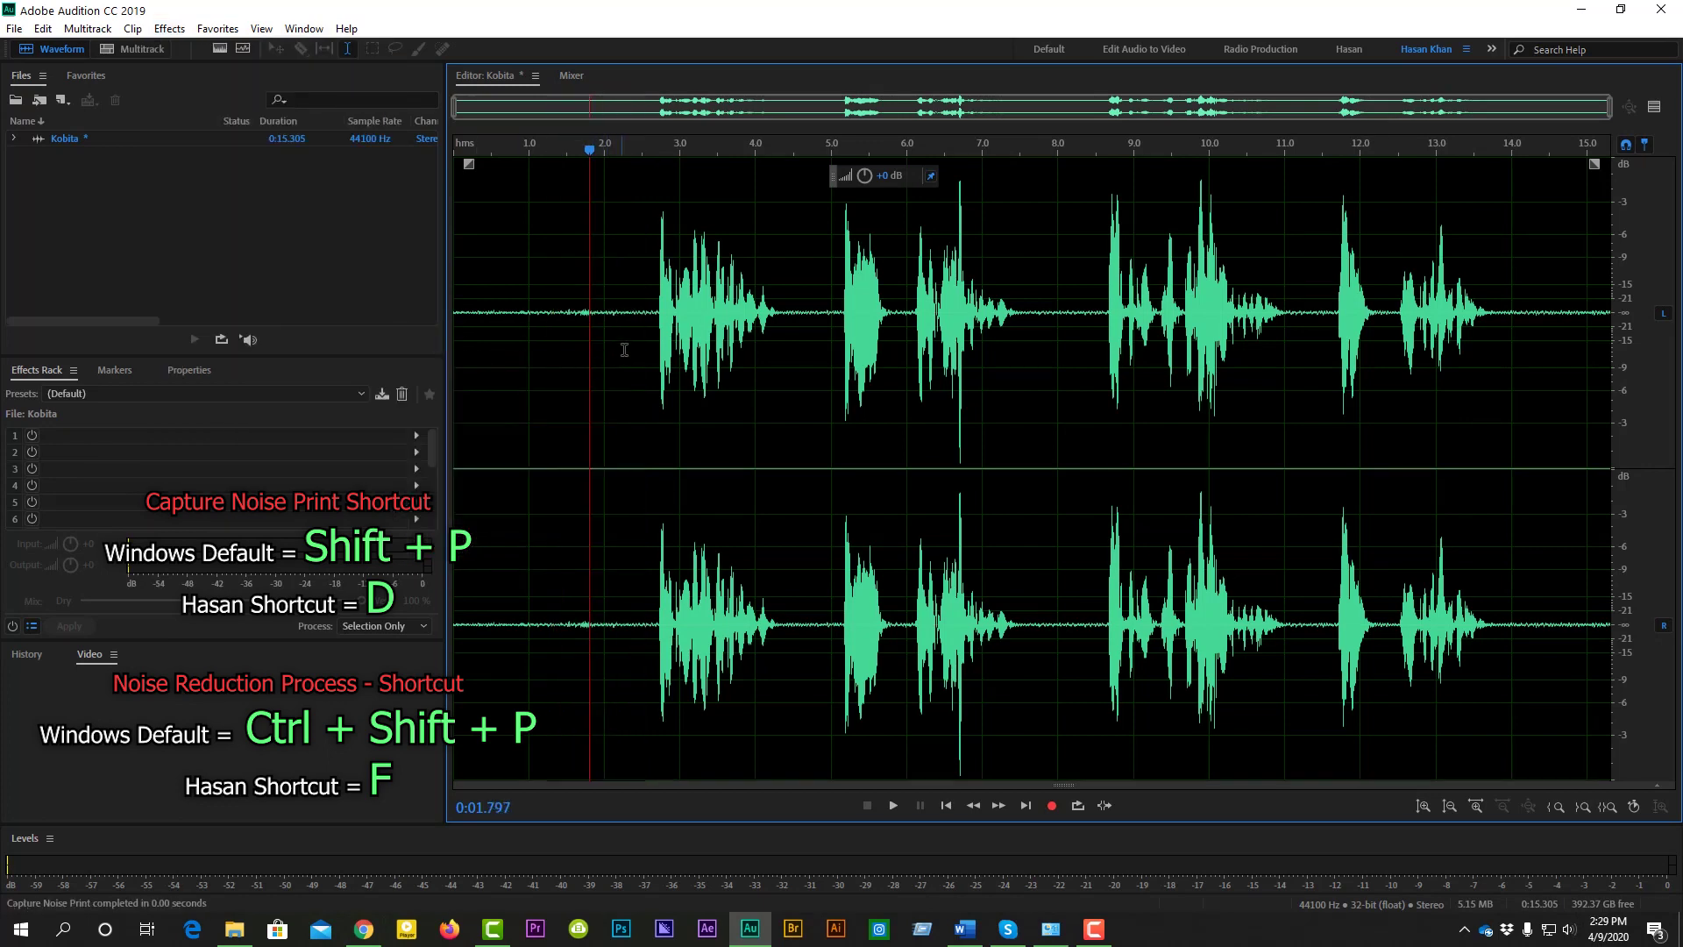
left_click_drag(632, 341, 521, 341)
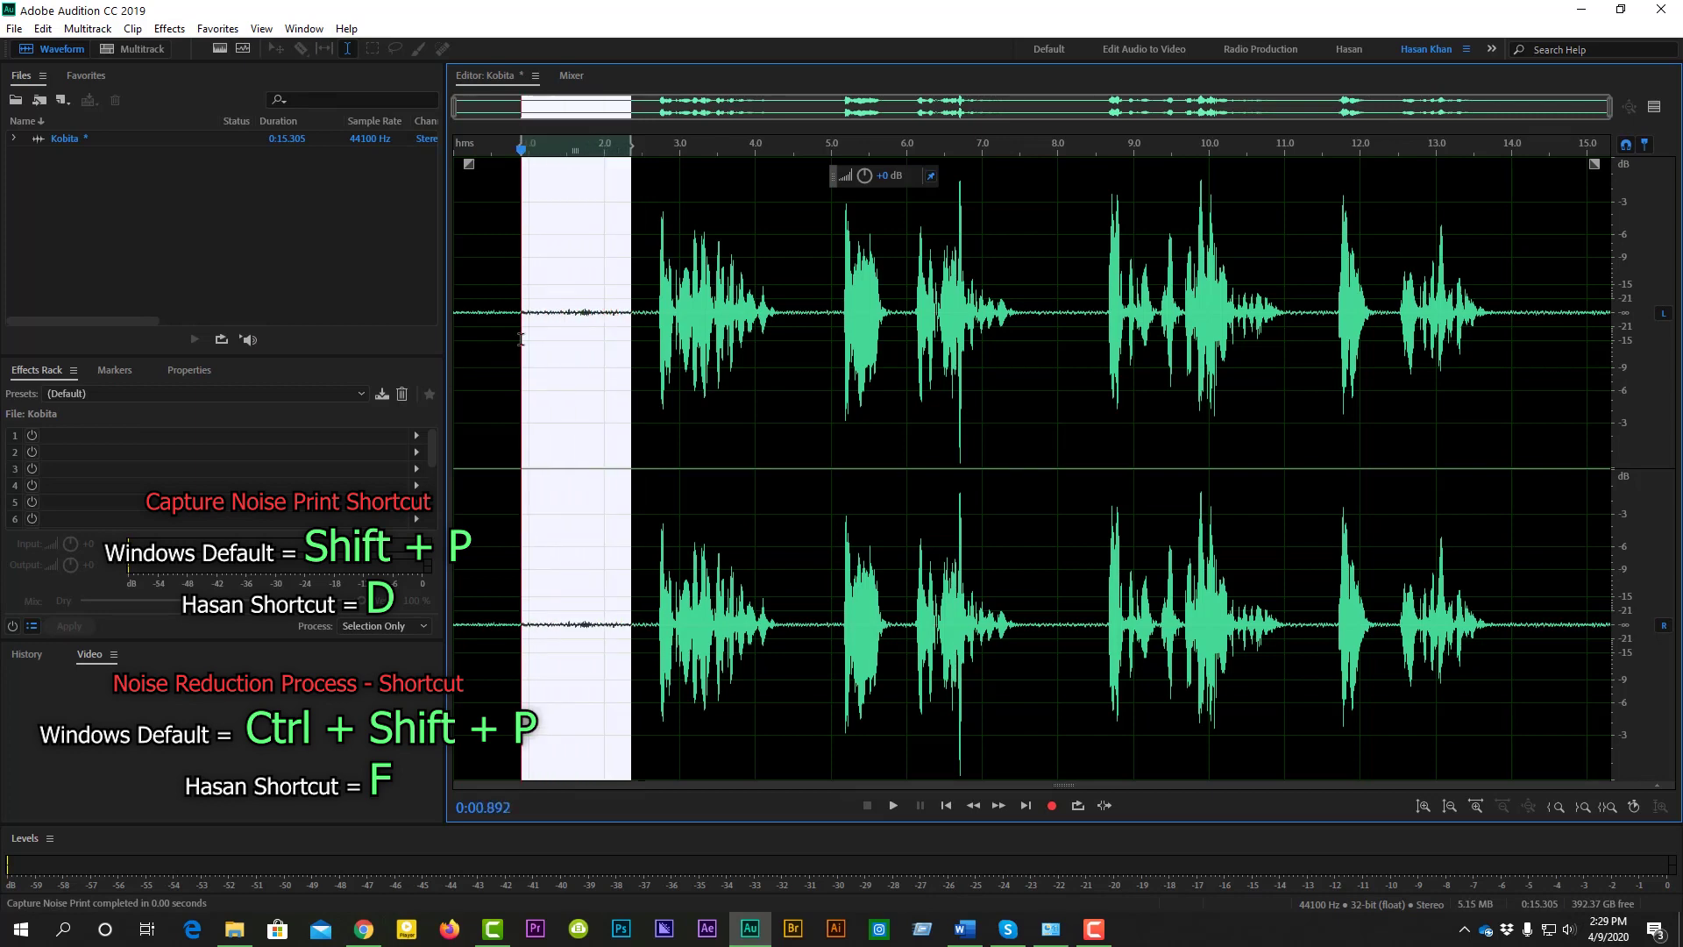
left_click_drag(1026, 342, 447, 331)
left_click(1479, 368)
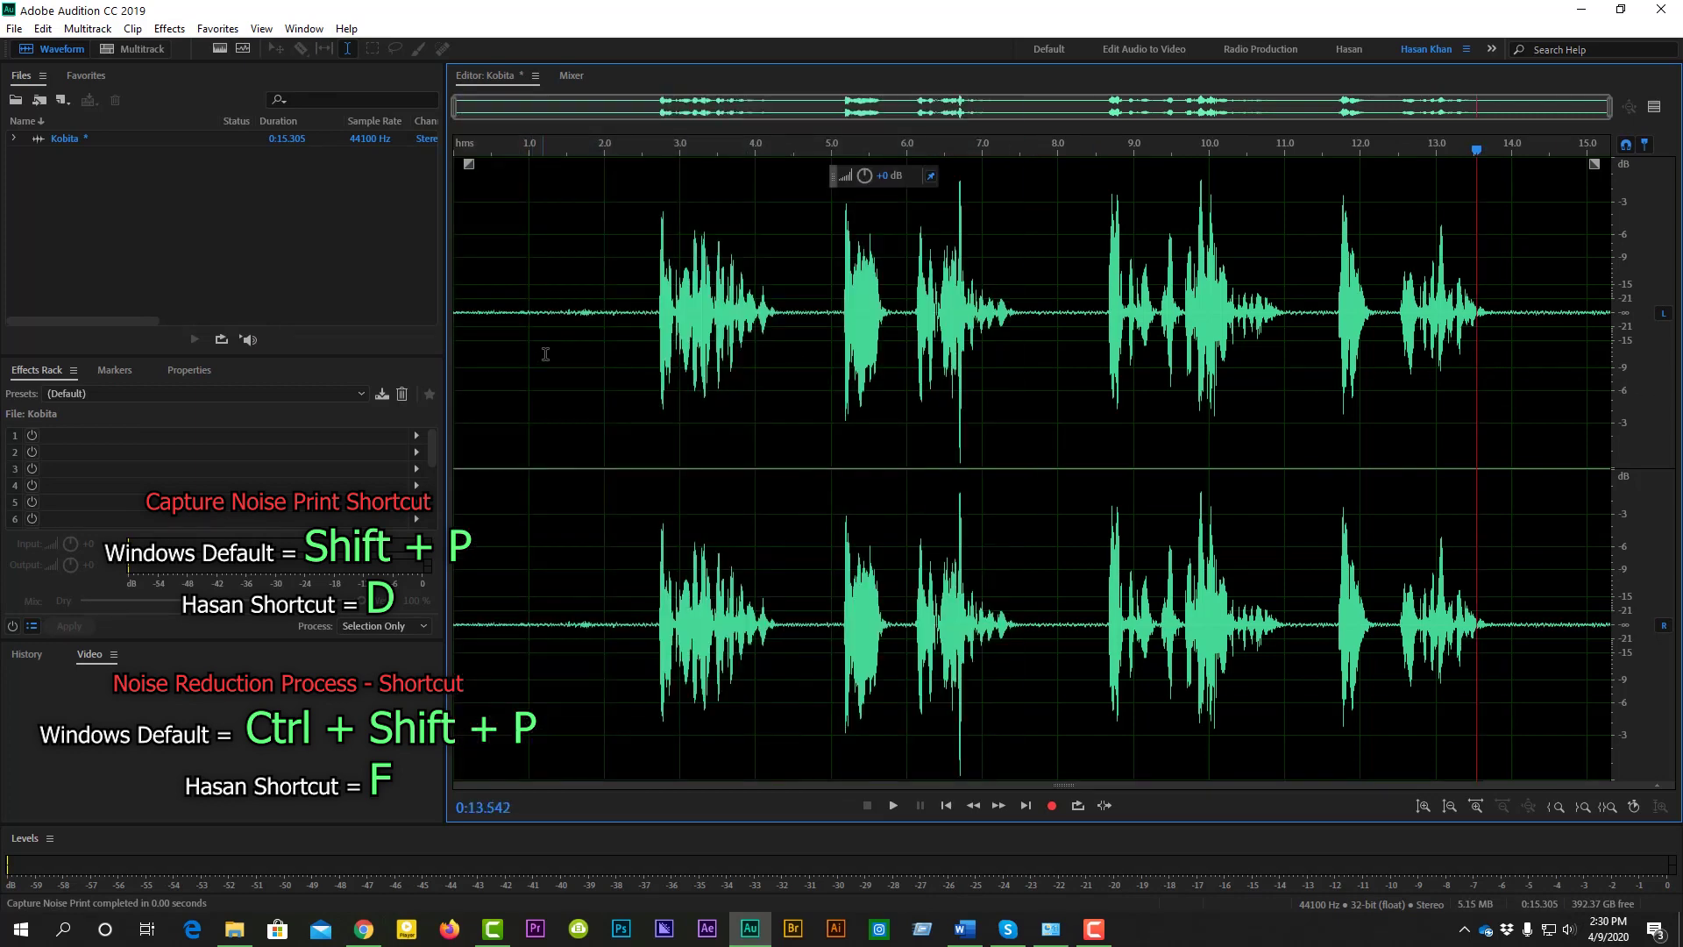
left_click(584, 344)
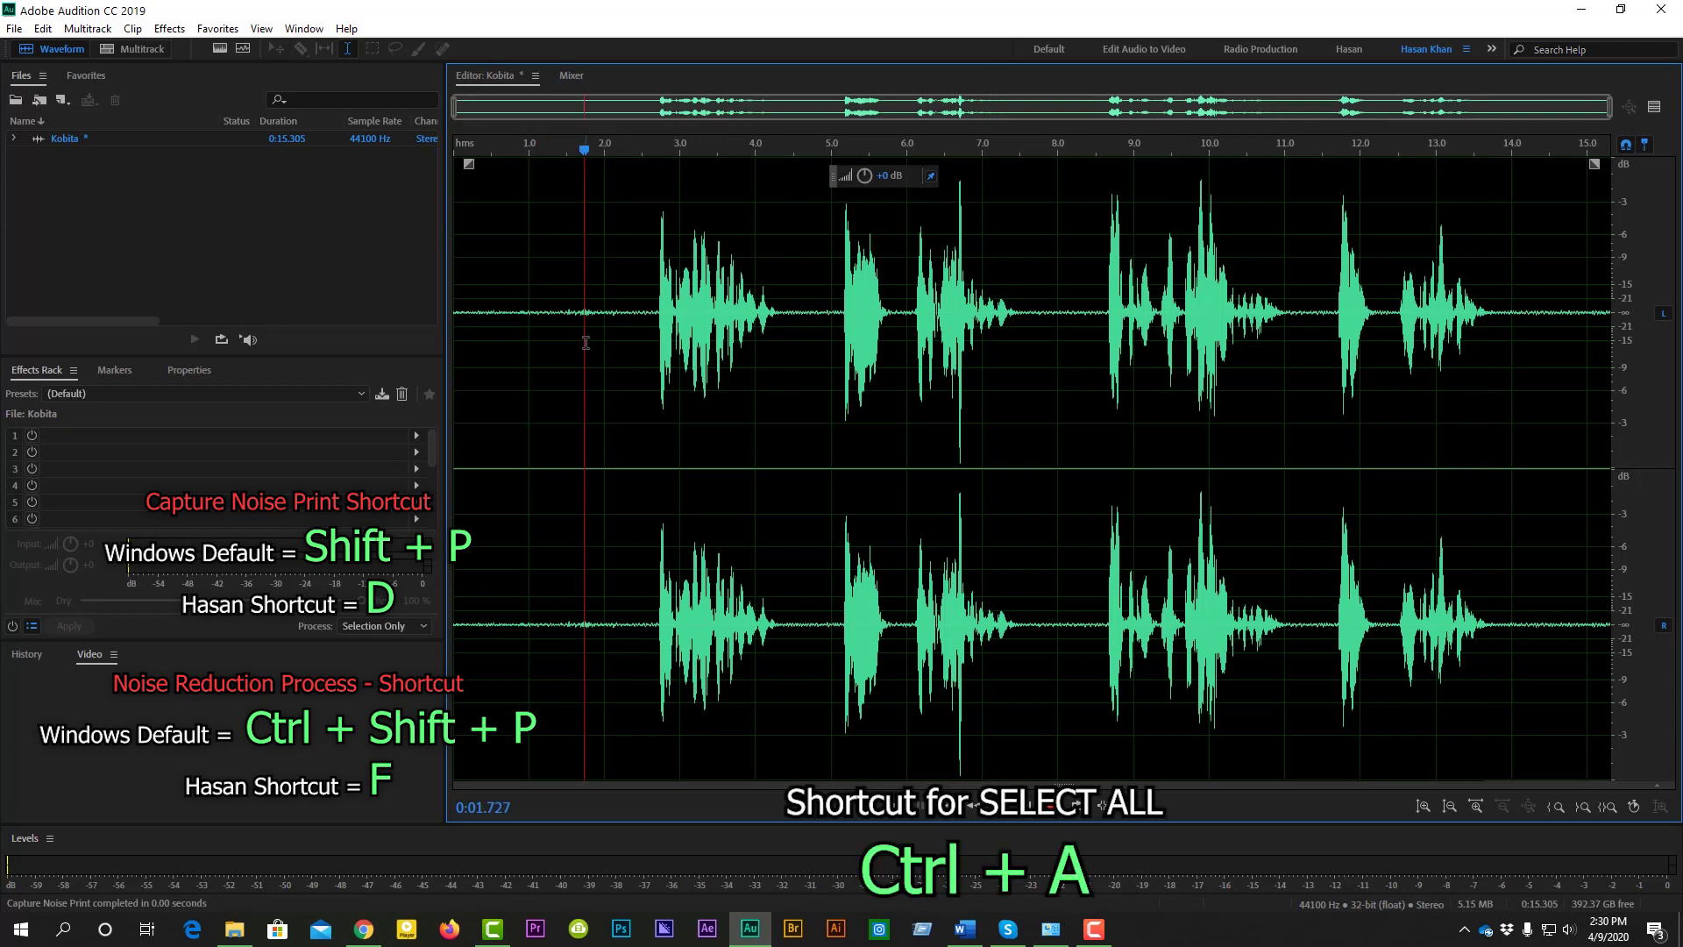
Step: Open the Noise Reduction process for the entire recording and set Noise Reduction to 93% and Reduce by to 41.5 dB
key("ctrl+a")
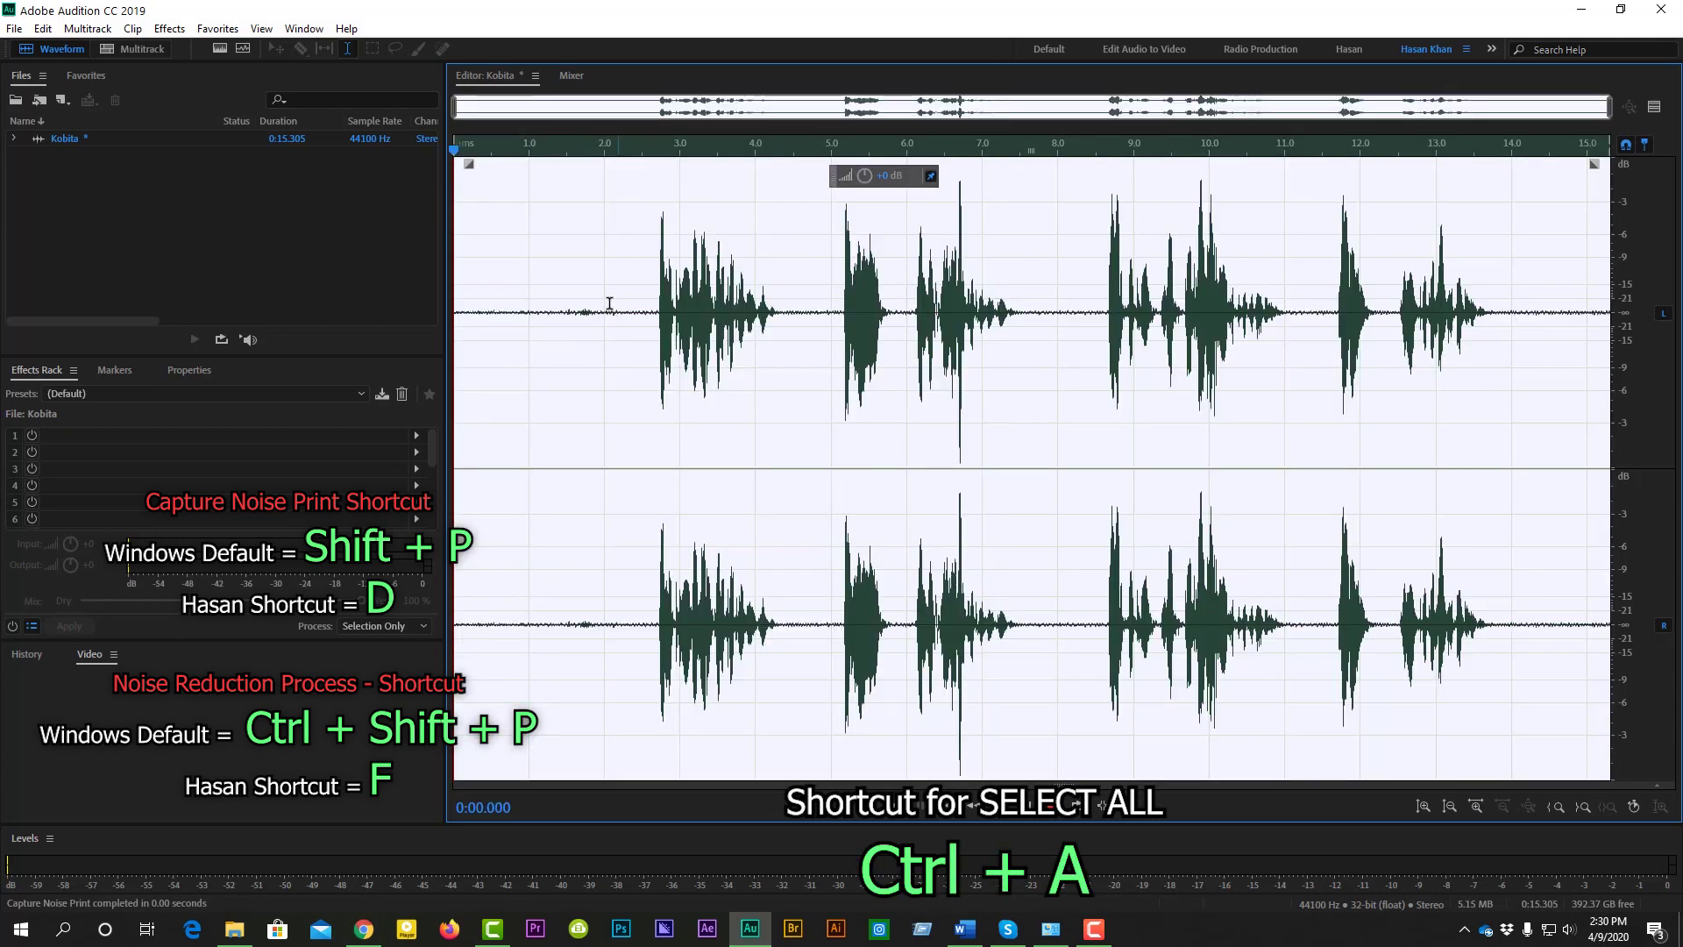
left_click(175, 29)
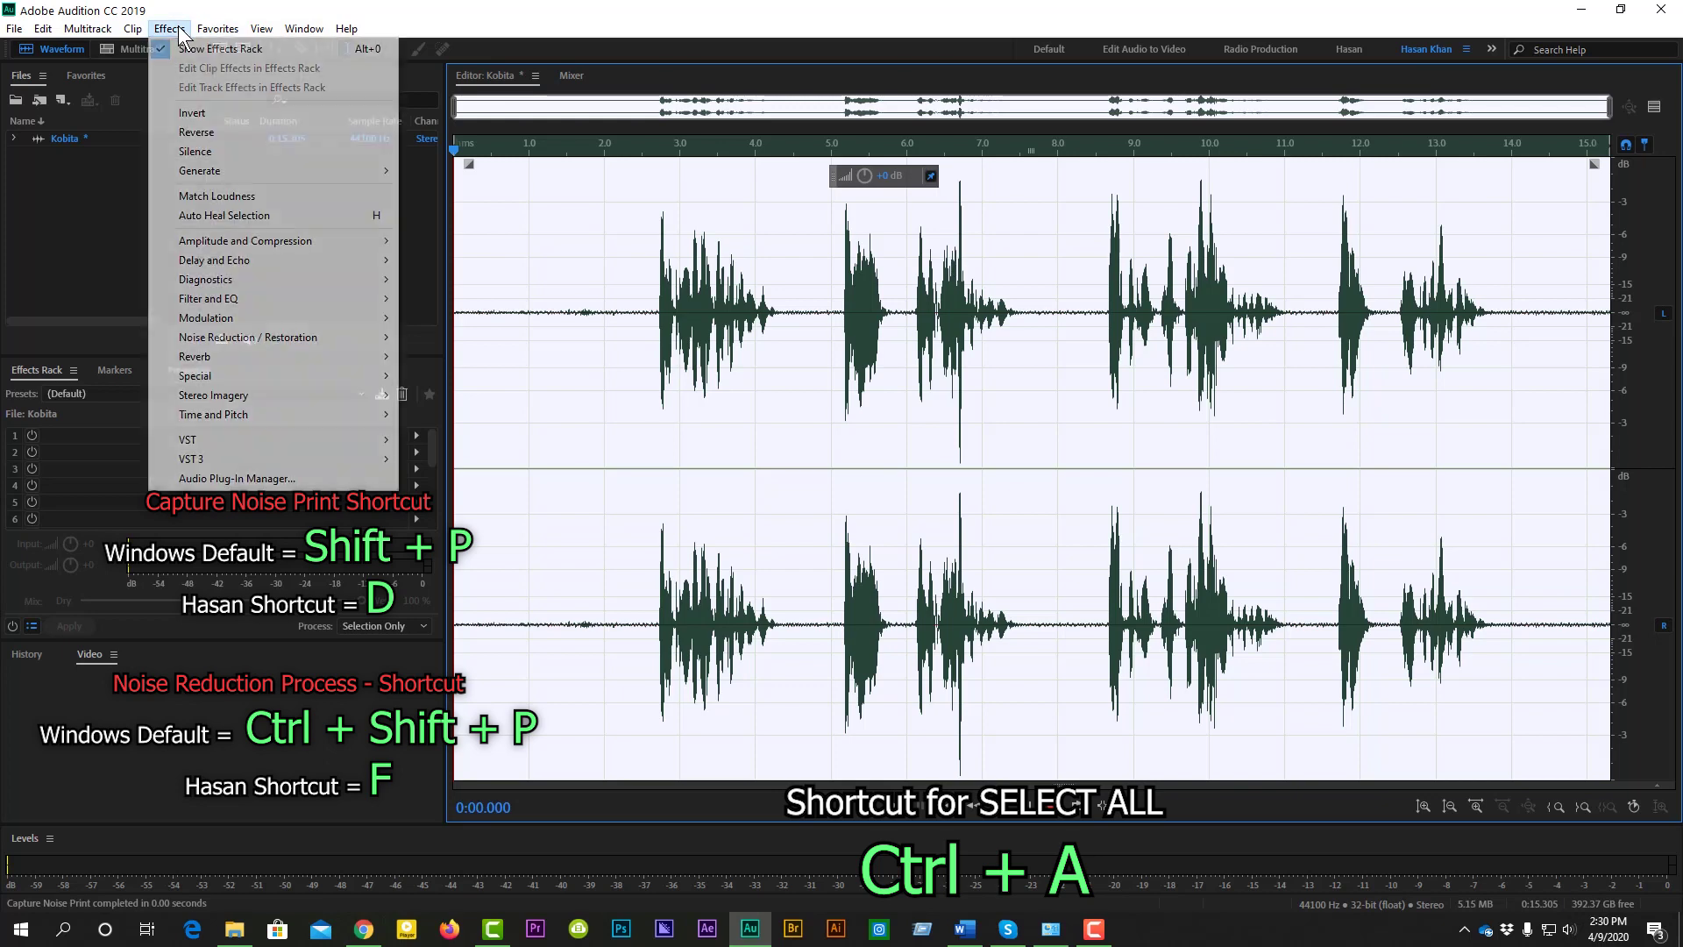
mouse_move(261, 334)
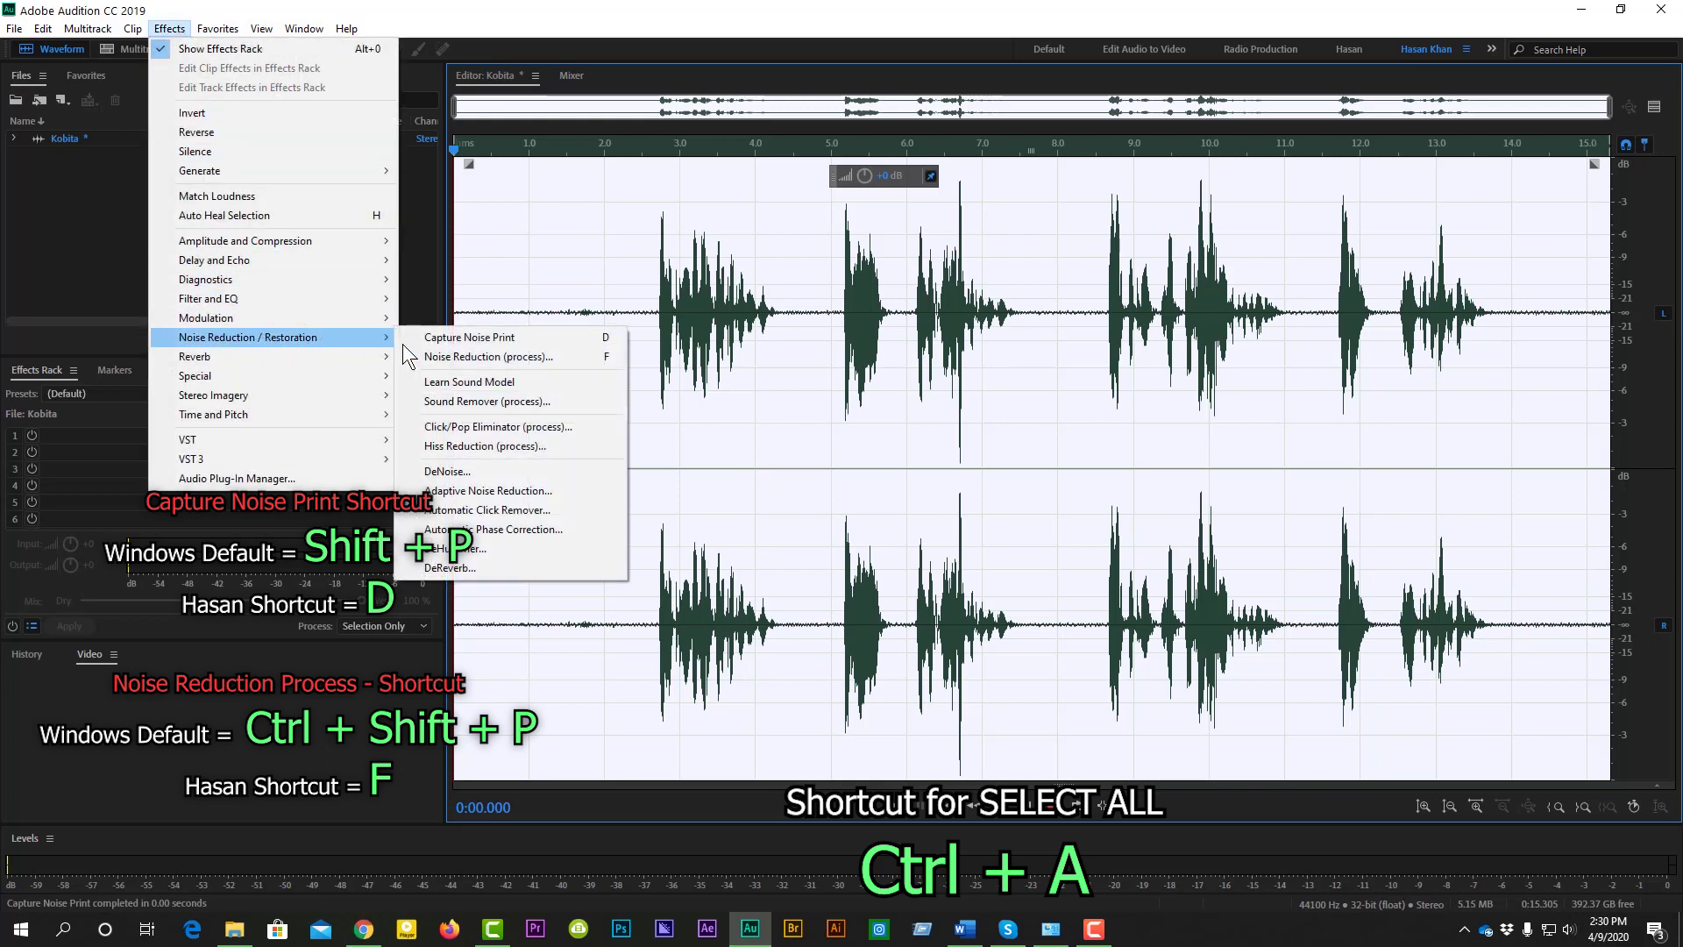
left_click(556, 361)
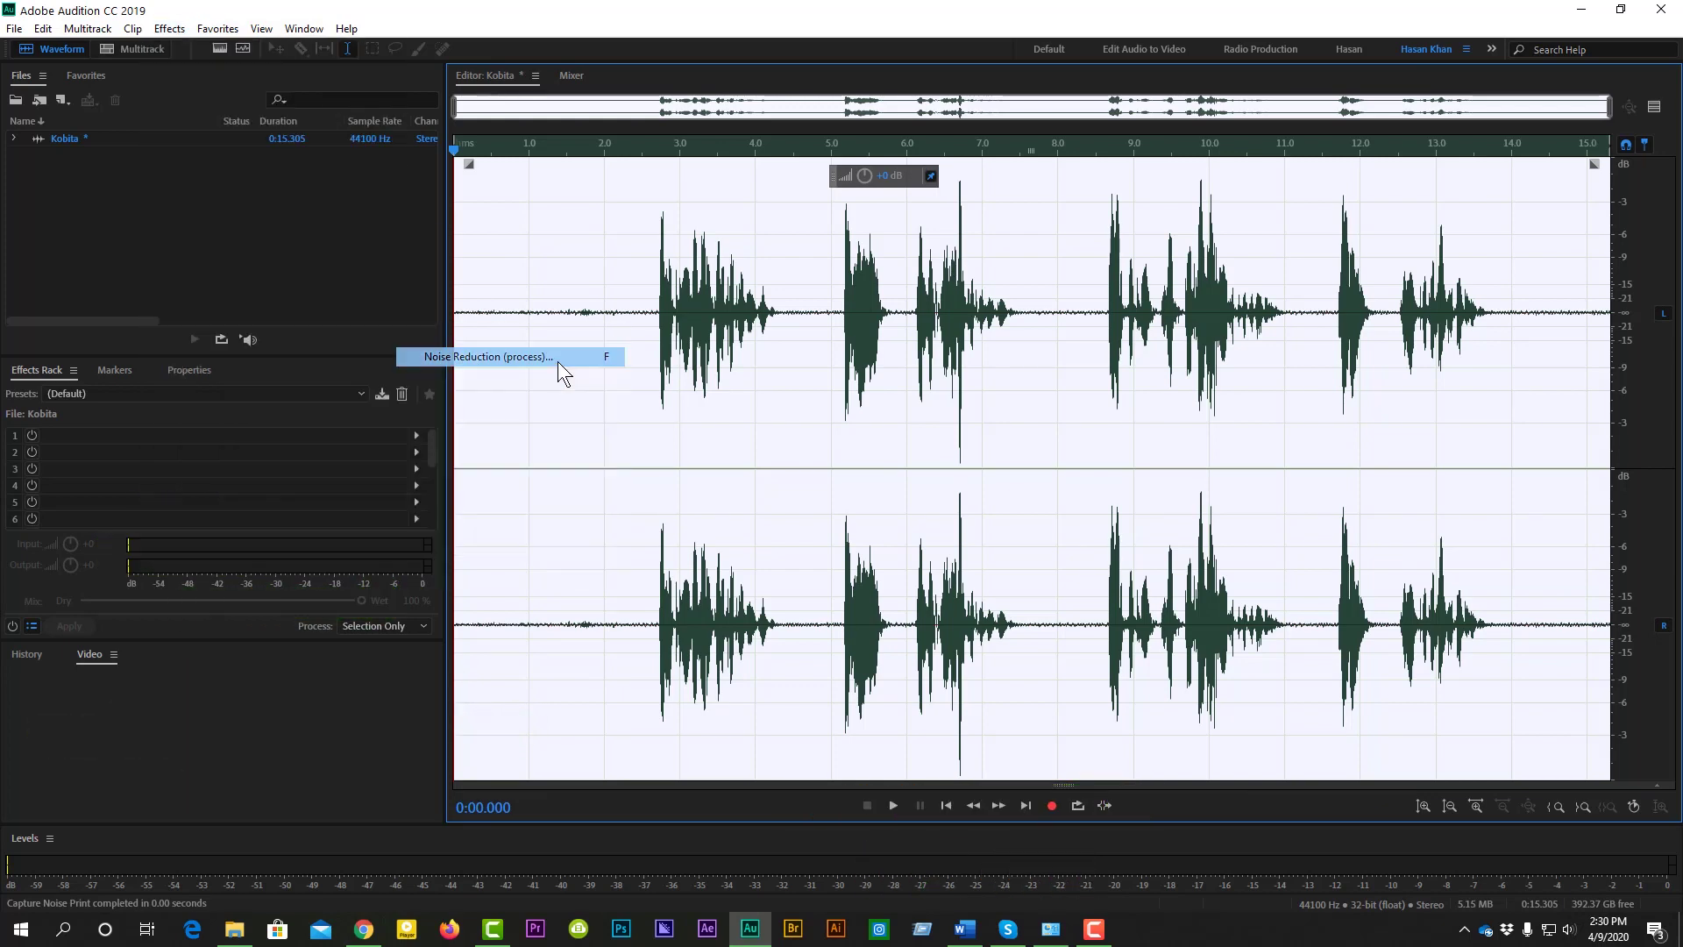
left_click_drag(801, 588, 942, 582)
left_click_drag(1067, 391, 912, 401)
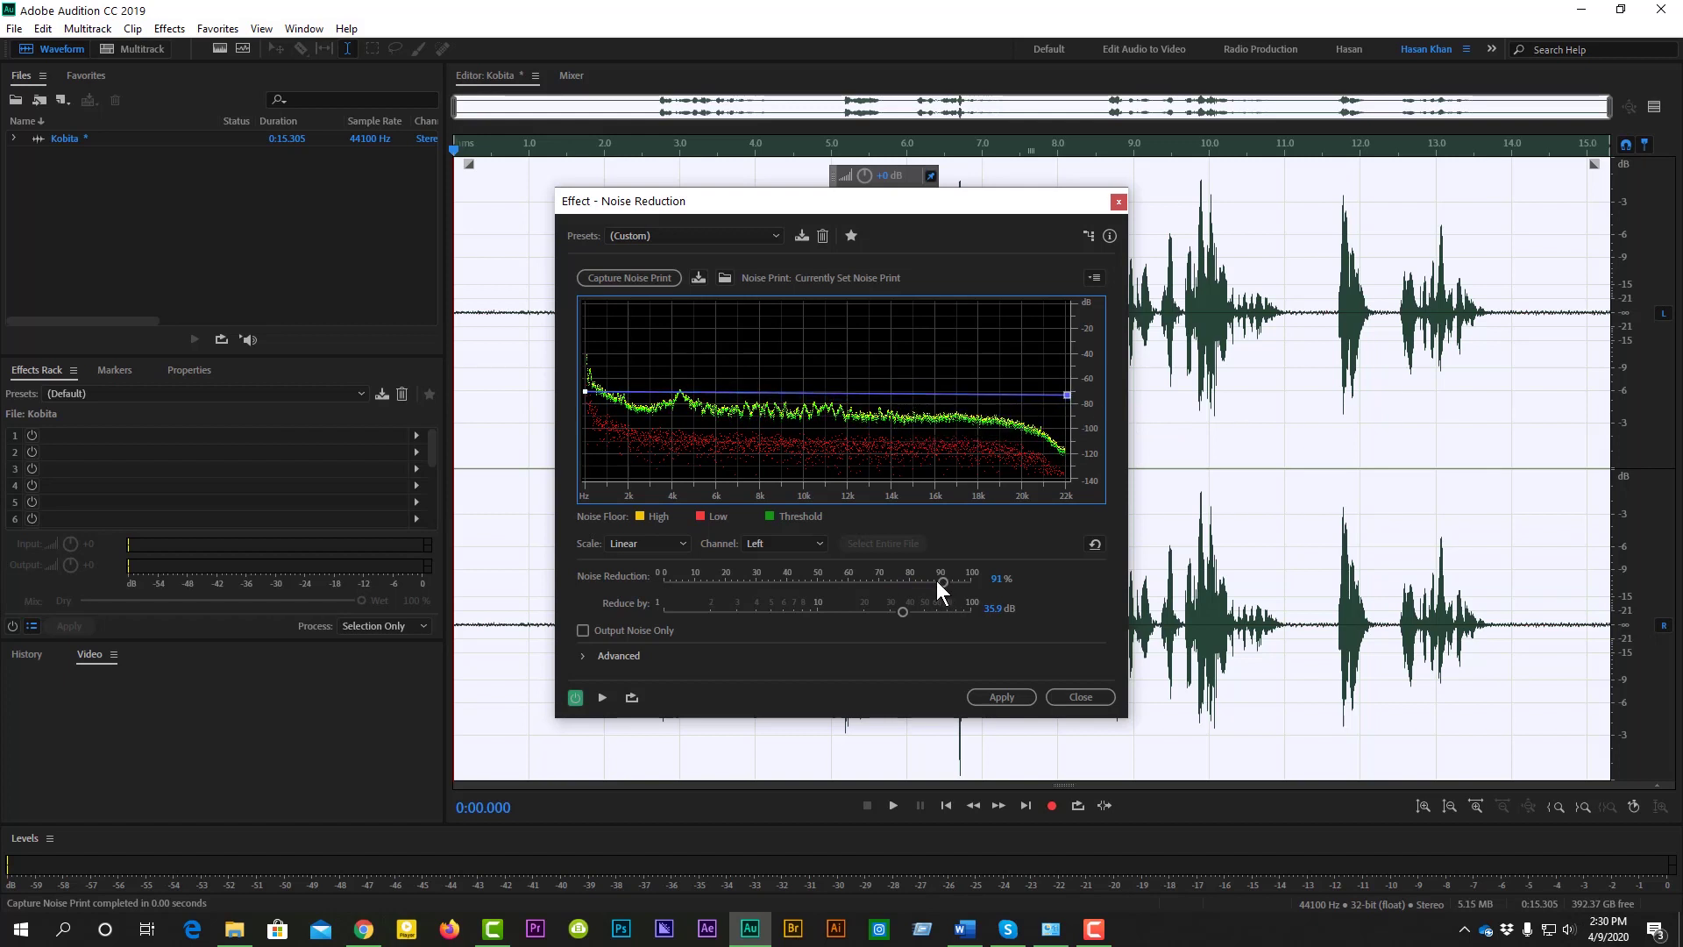
left_click_drag(942, 581, 951, 582)
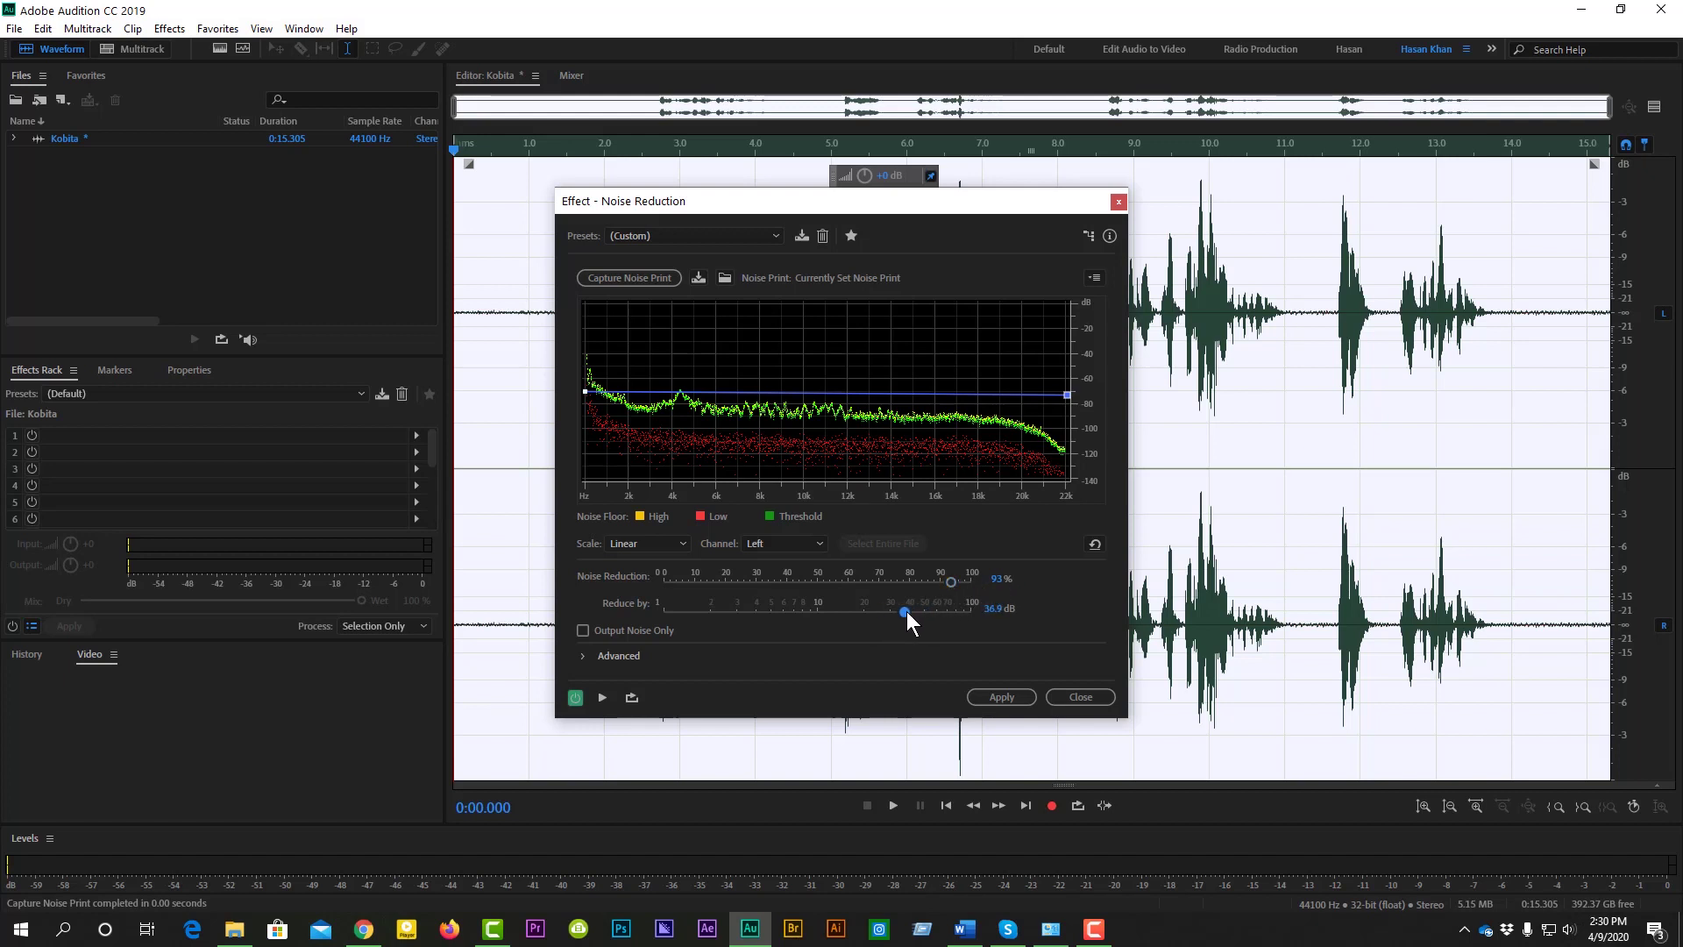
left_click_drag(907, 612, 913, 612)
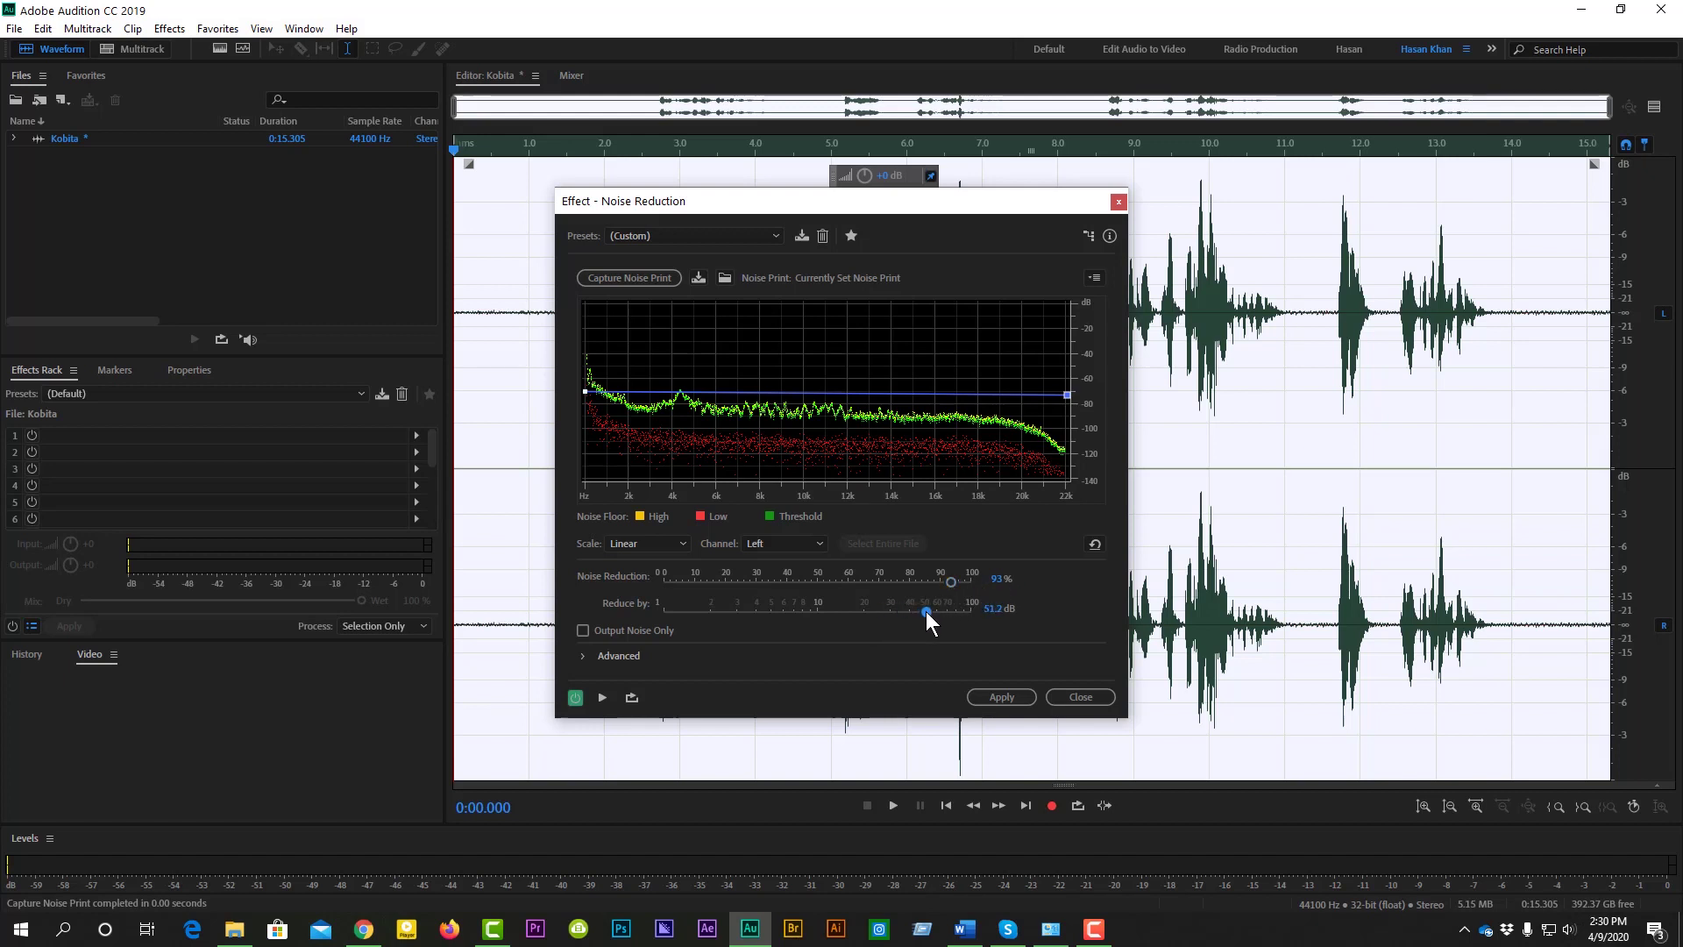
Step: Audition the removed sound with Output Noise Only temporarily enabled, and set Reduce by to 37.9 dB
left_click(583, 630)
key("space")
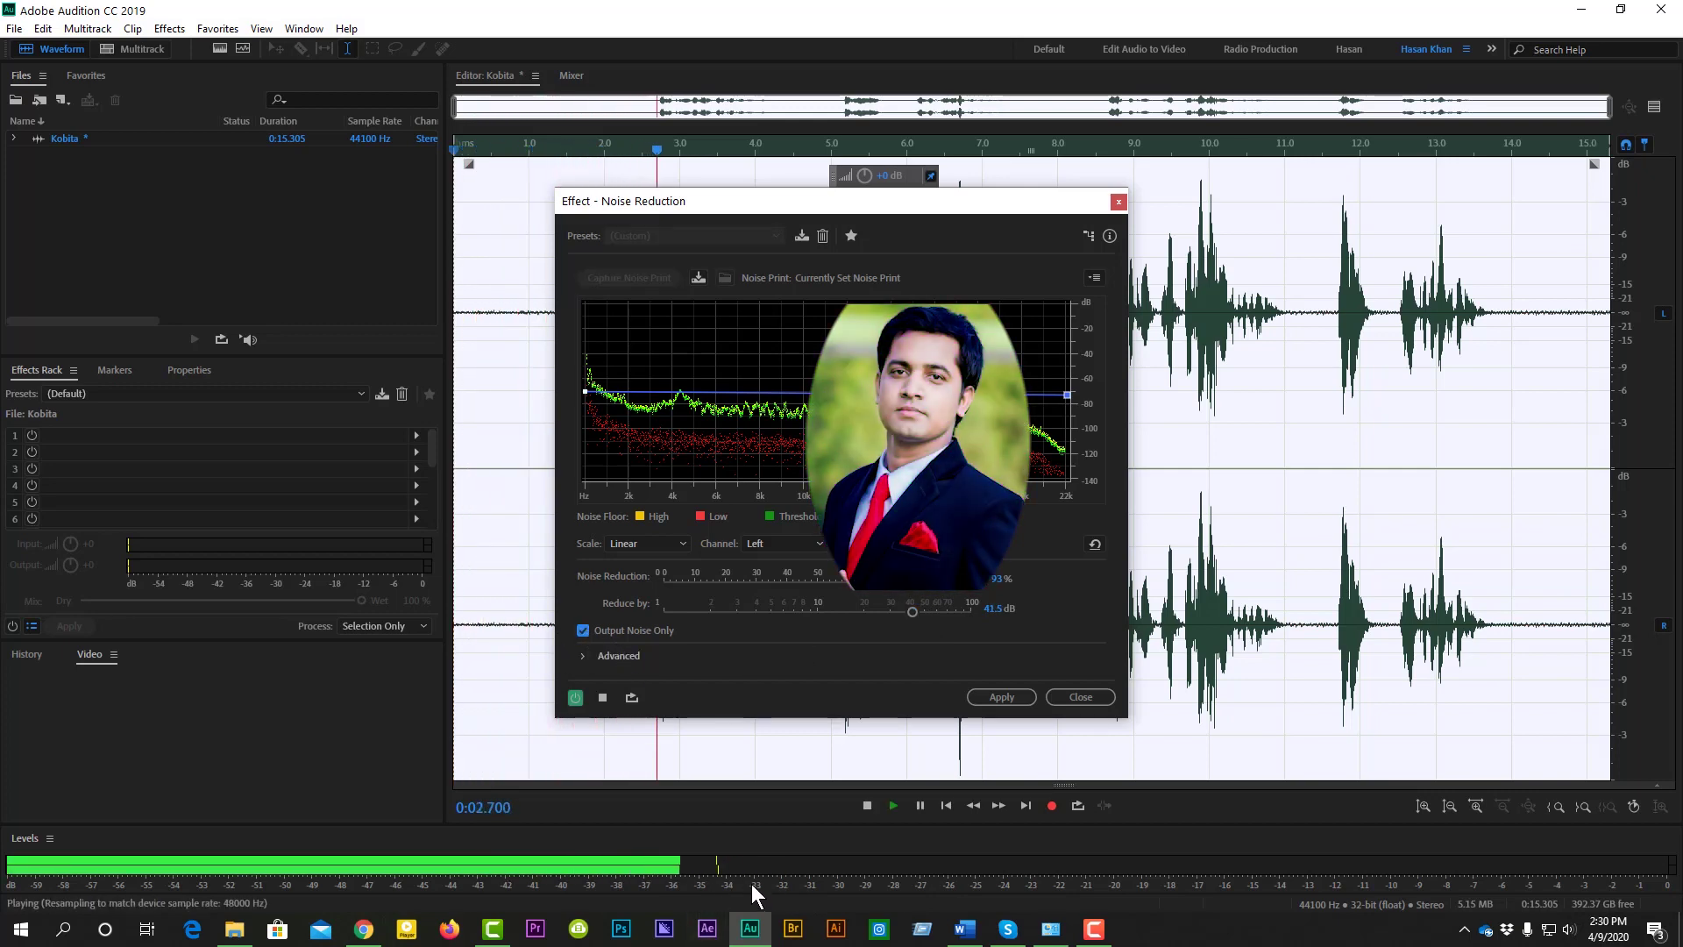
key("space")
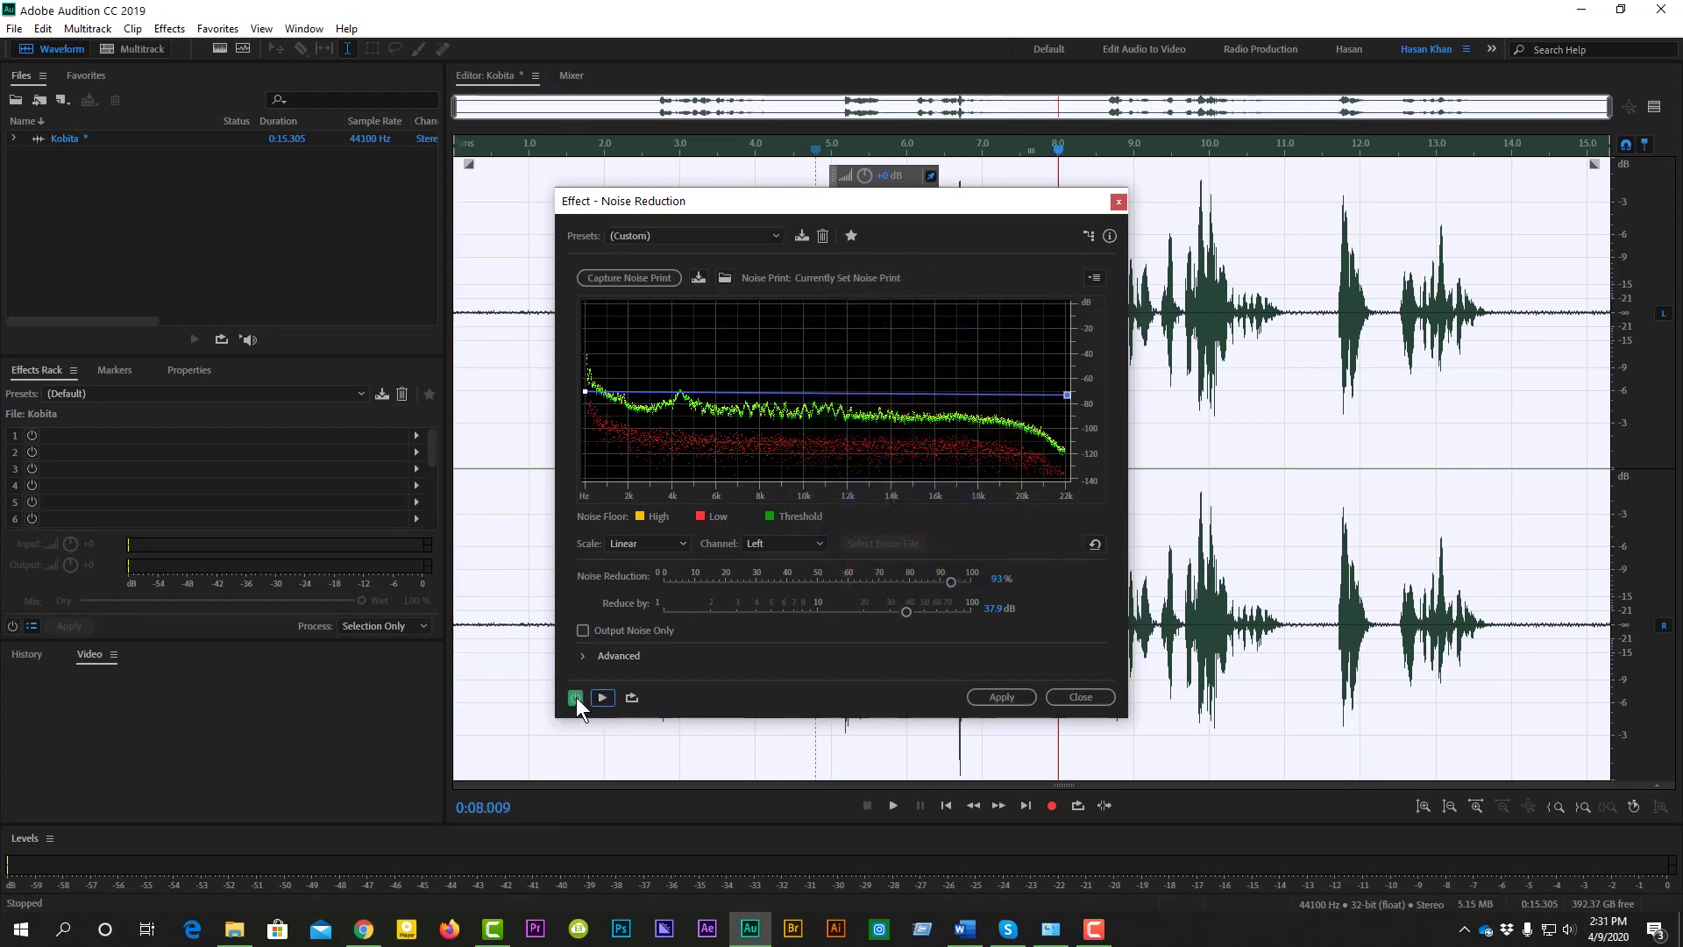
Step: Preview the voice with the noise reduction settings and apply the process to the whole recording
key("space")
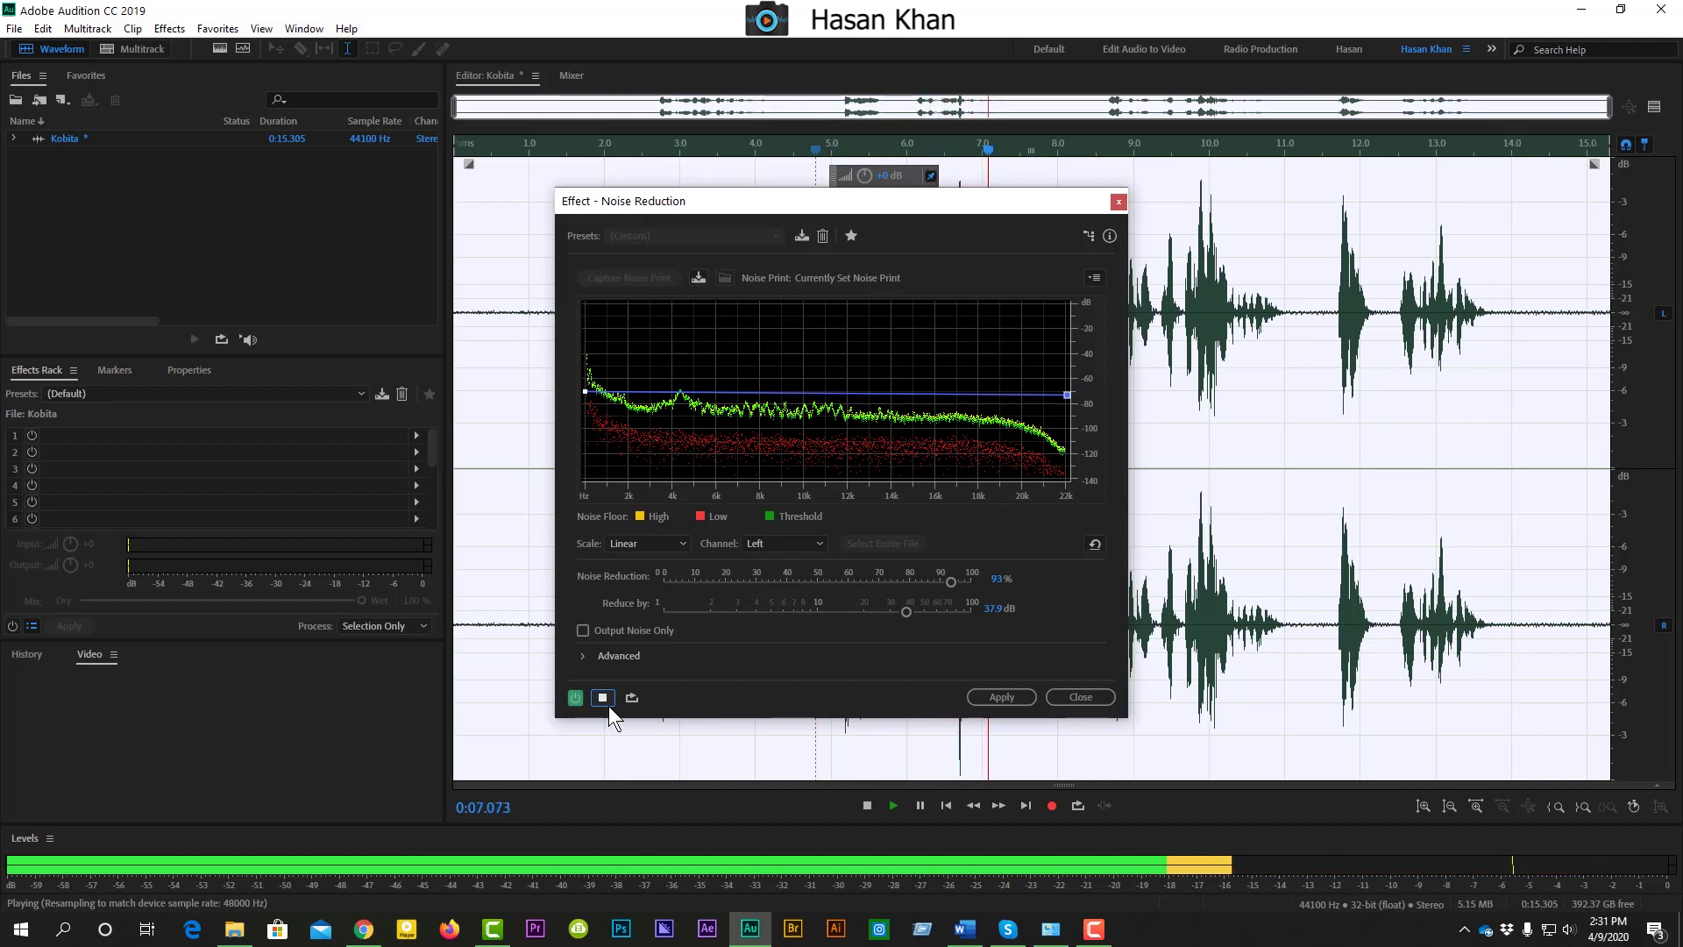
left_click(602, 701)
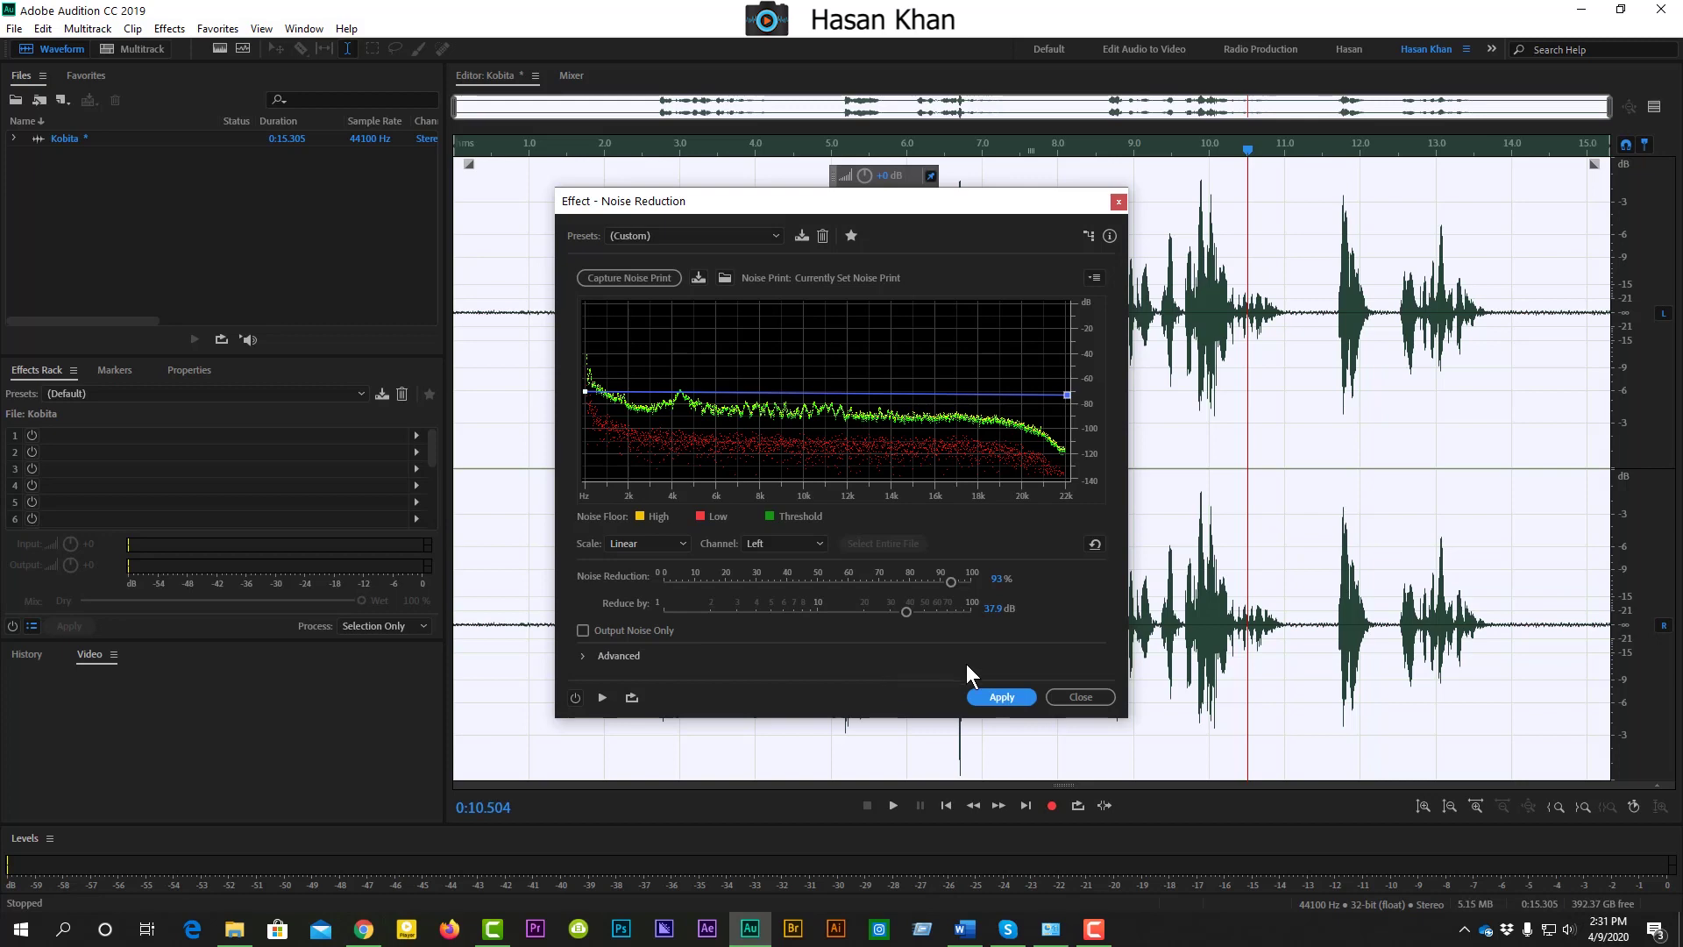
left_click(1003, 698)
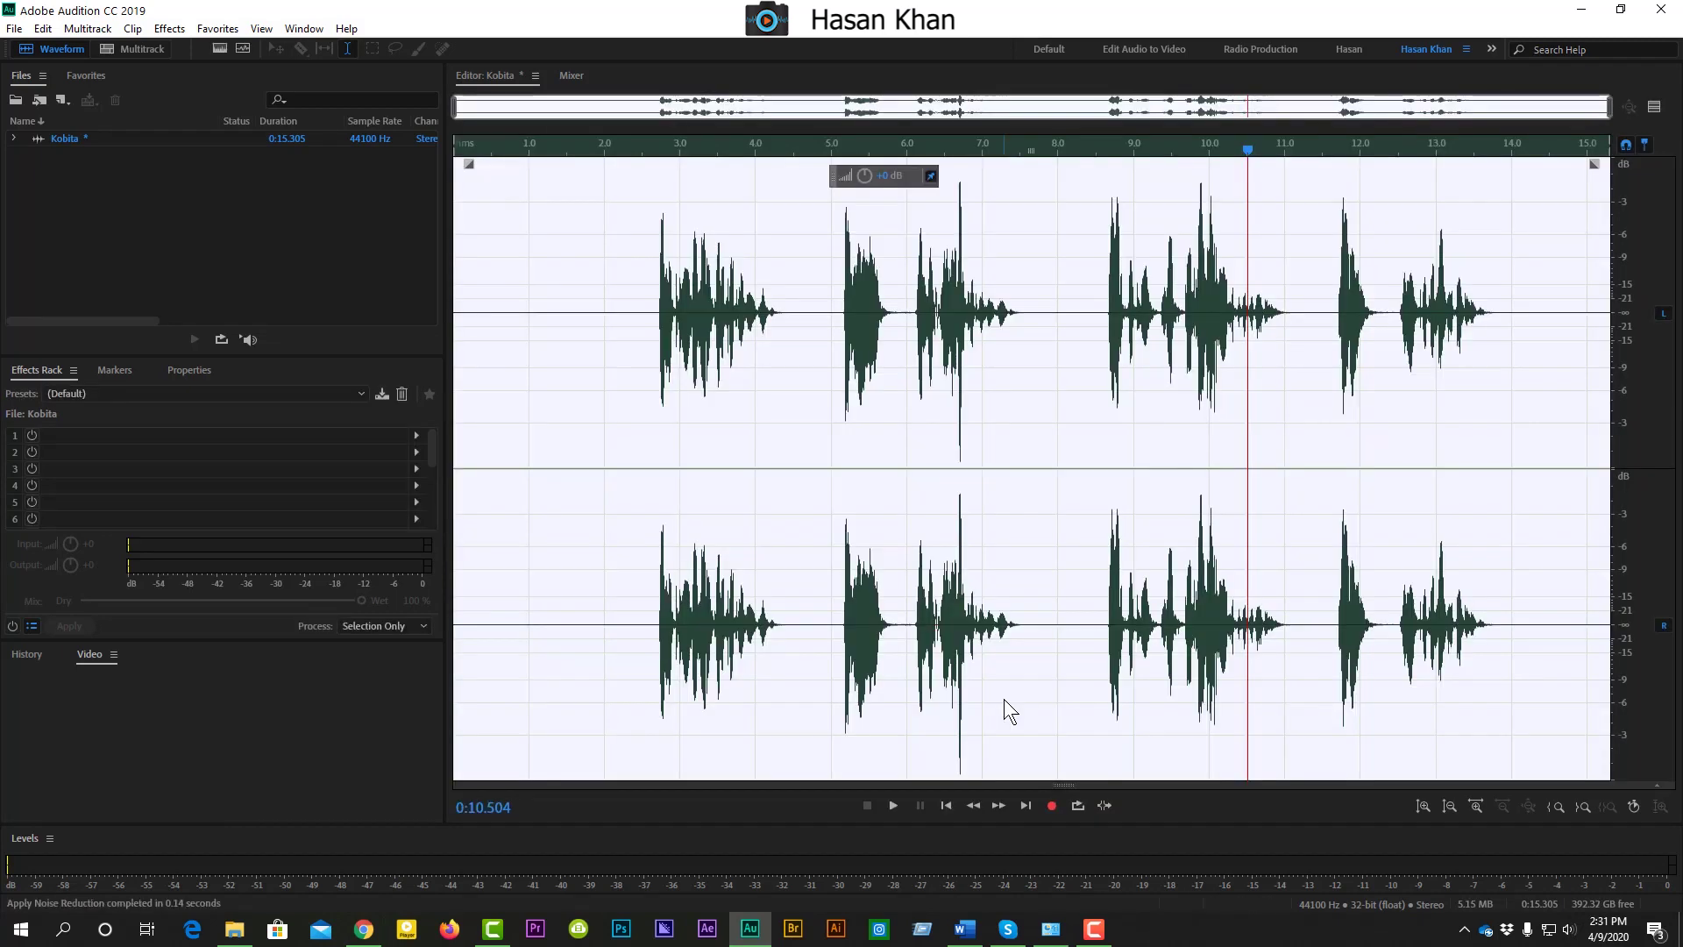
Step: Examine the silent opening section from about 0.4 to 2.3 s for remaining background noise
left_click(584, 347)
left_click_drag(625, 321, 483, 342)
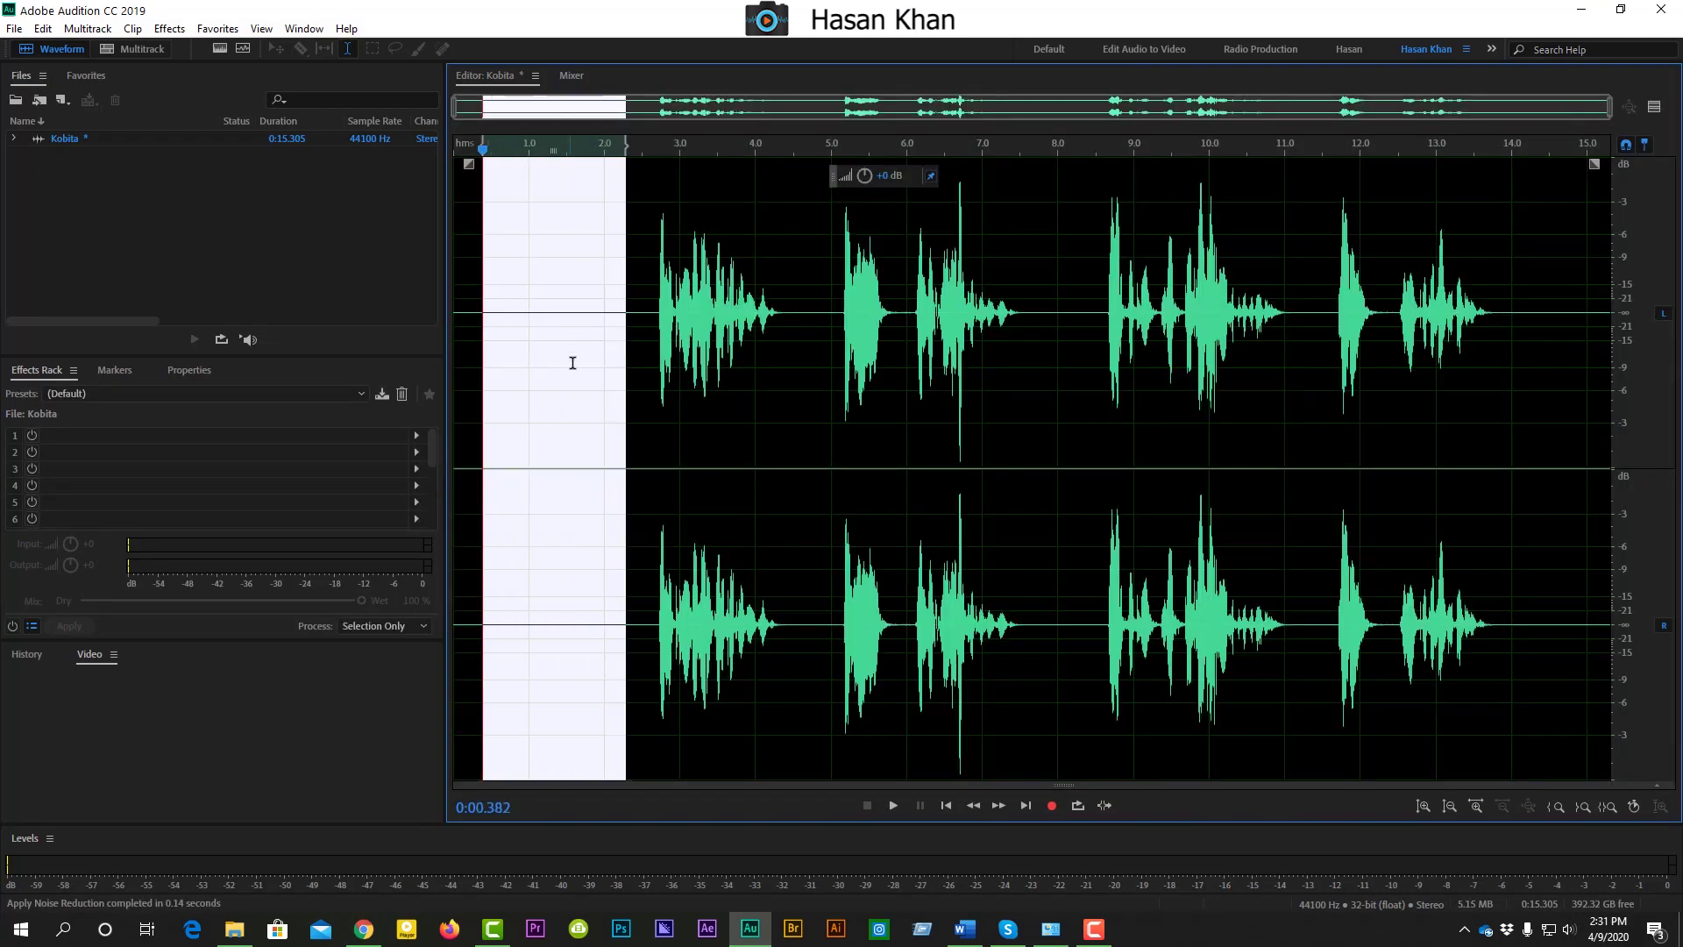
left_click(622, 425)
Step: Add and preview a 10-band Graphic Equalizer with 63 and 125 Hz at 6.2, 250 Hz at 3.3, 1k at -2.9, 4k at 2.5, 8k at 4.7
left_click(415, 435)
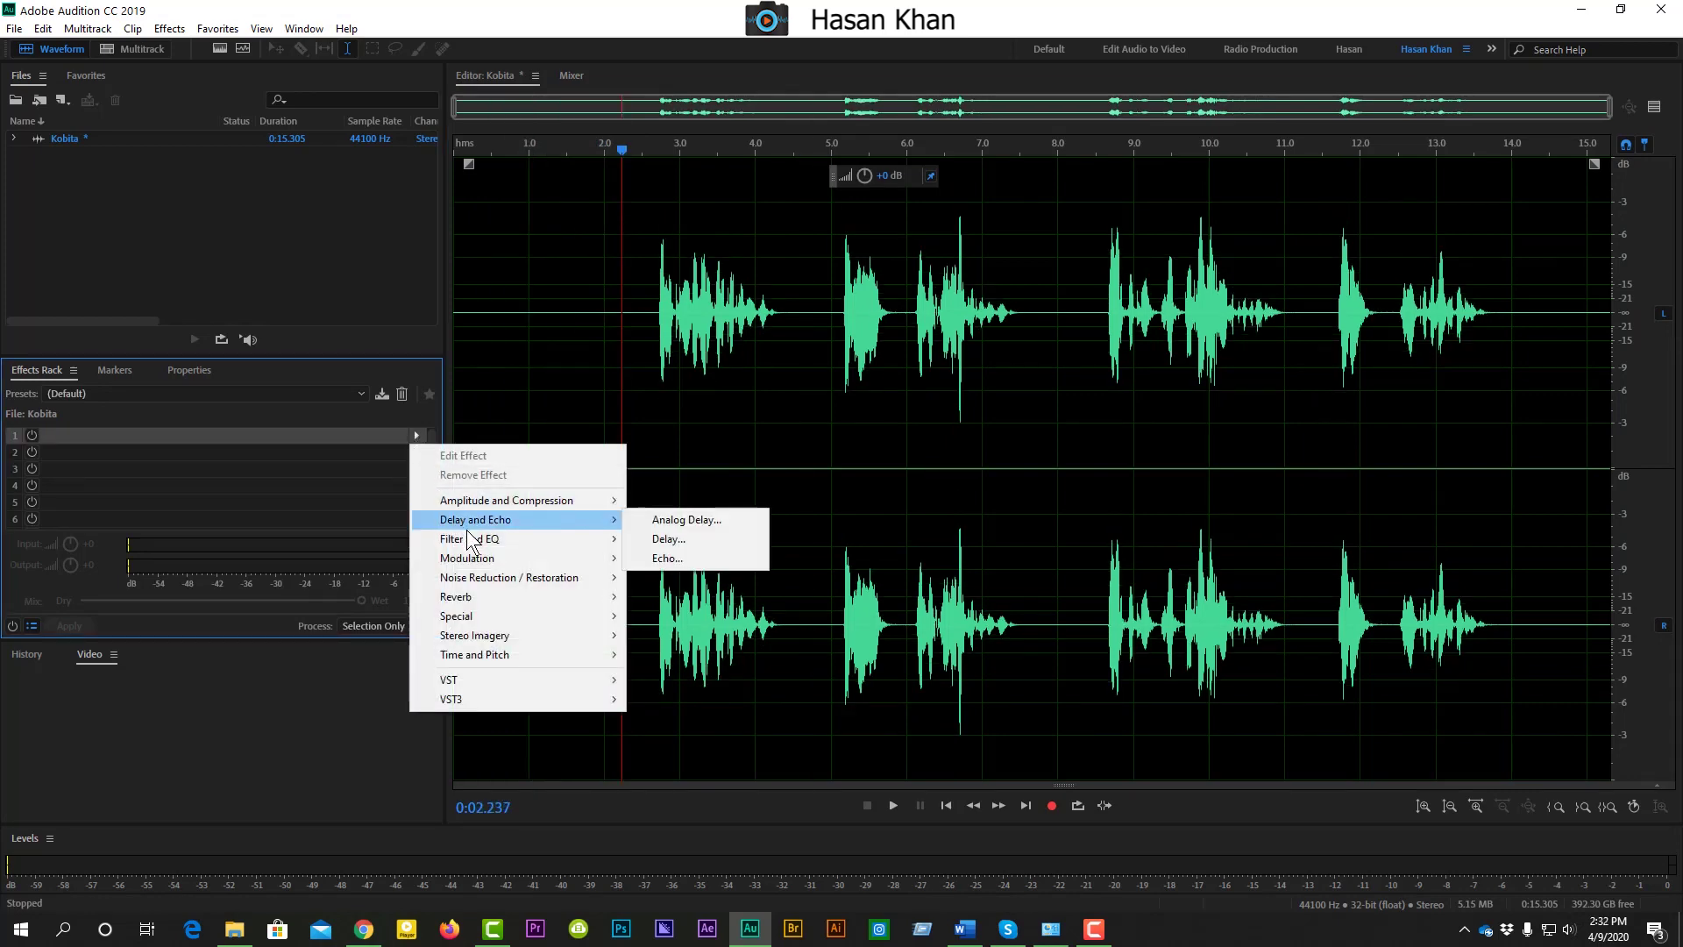
mouse_move(469, 538)
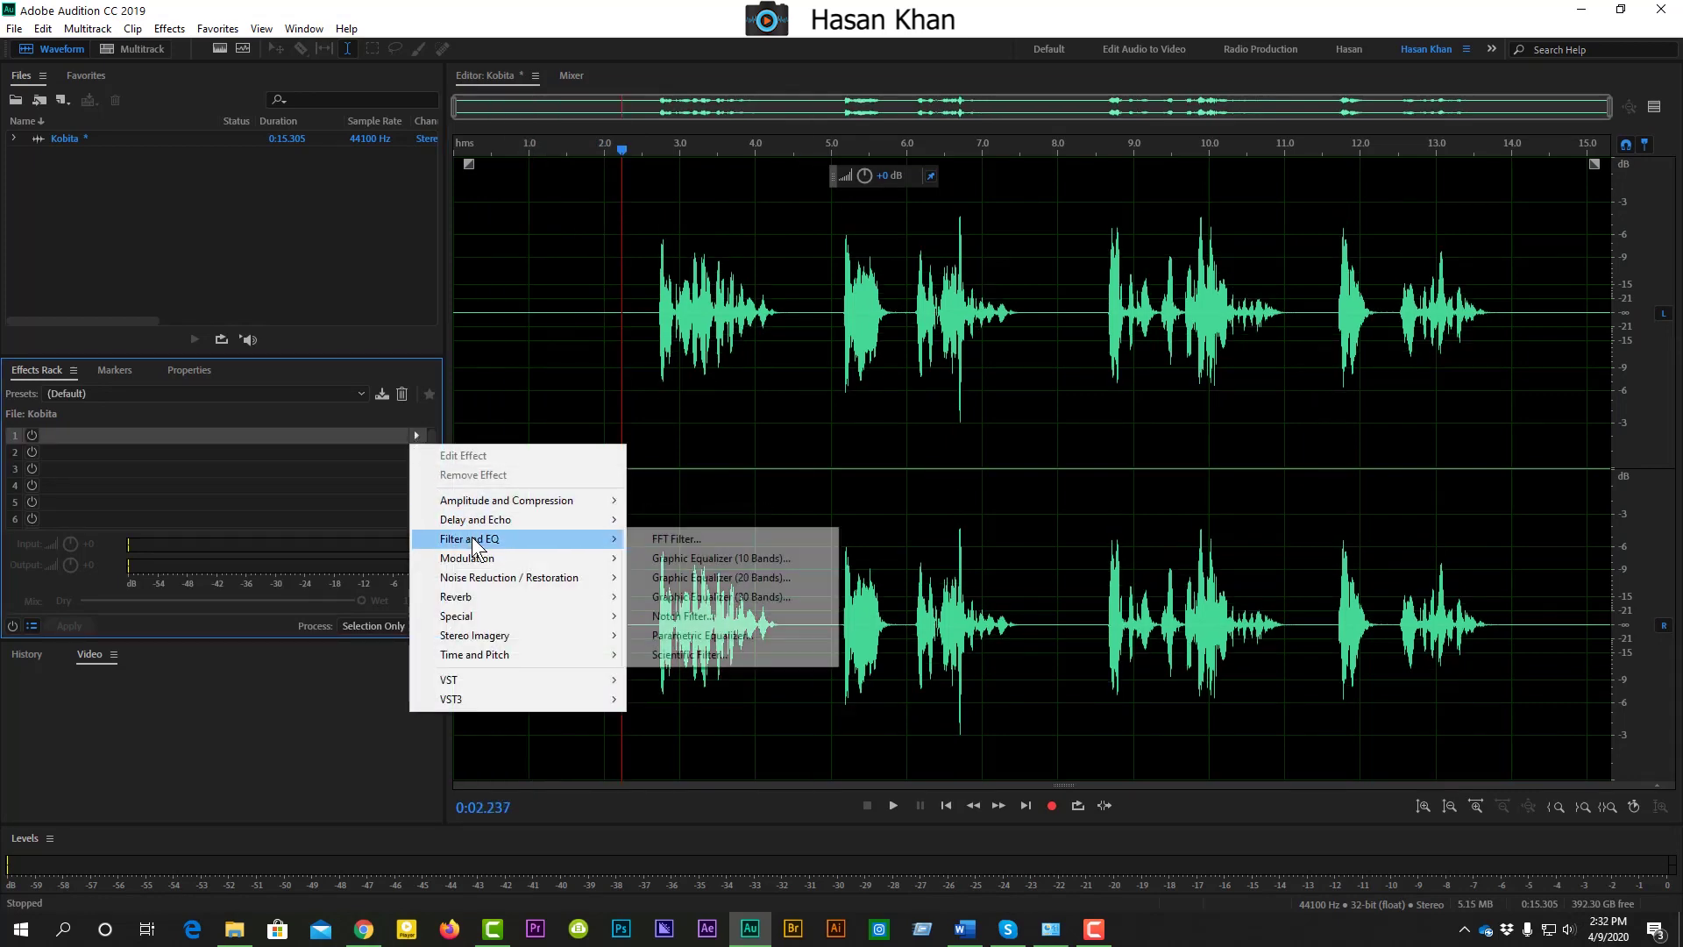
left_click(728, 559)
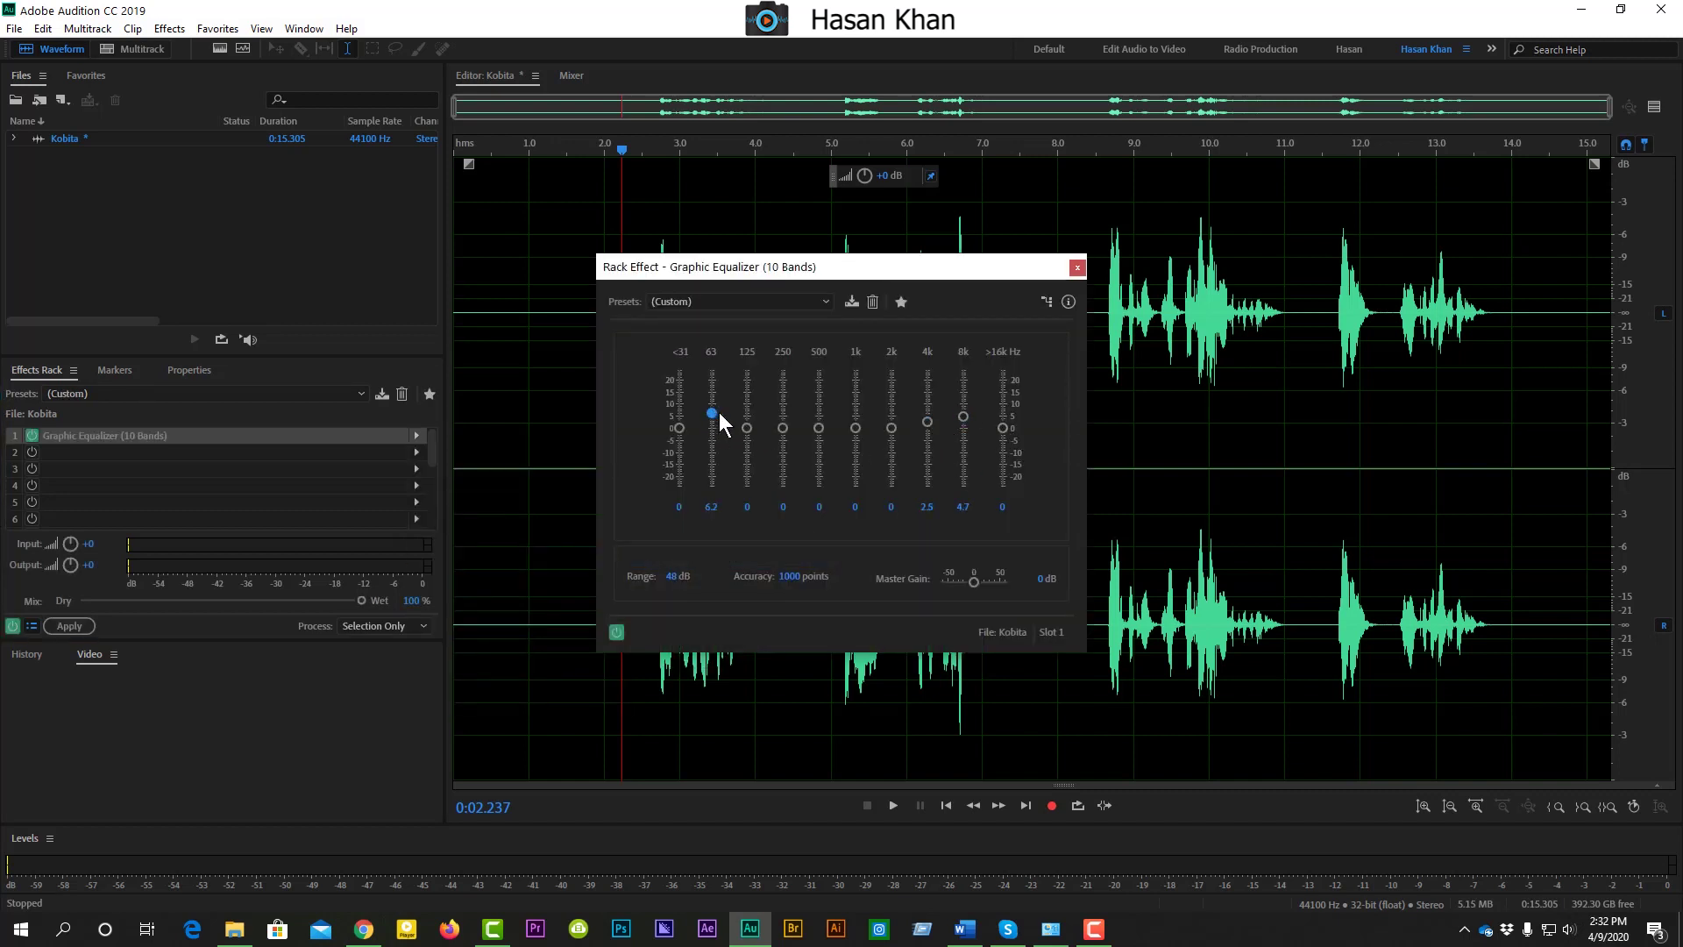
left_click_drag(783, 428, 783, 420)
key("space")
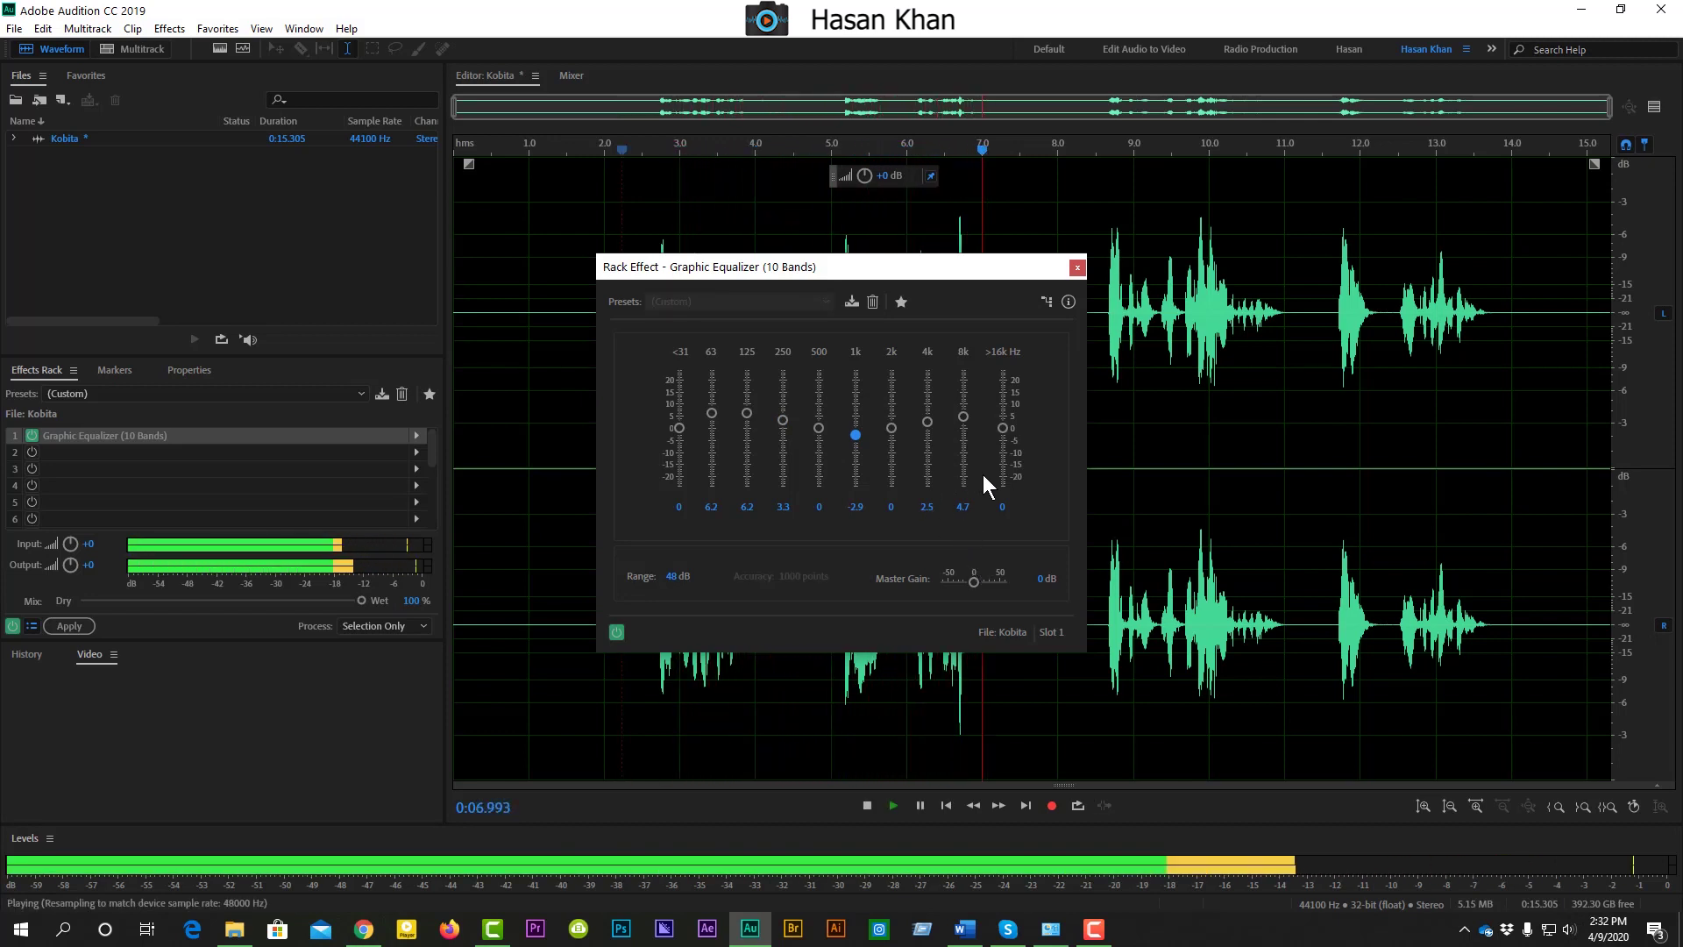
key("space")
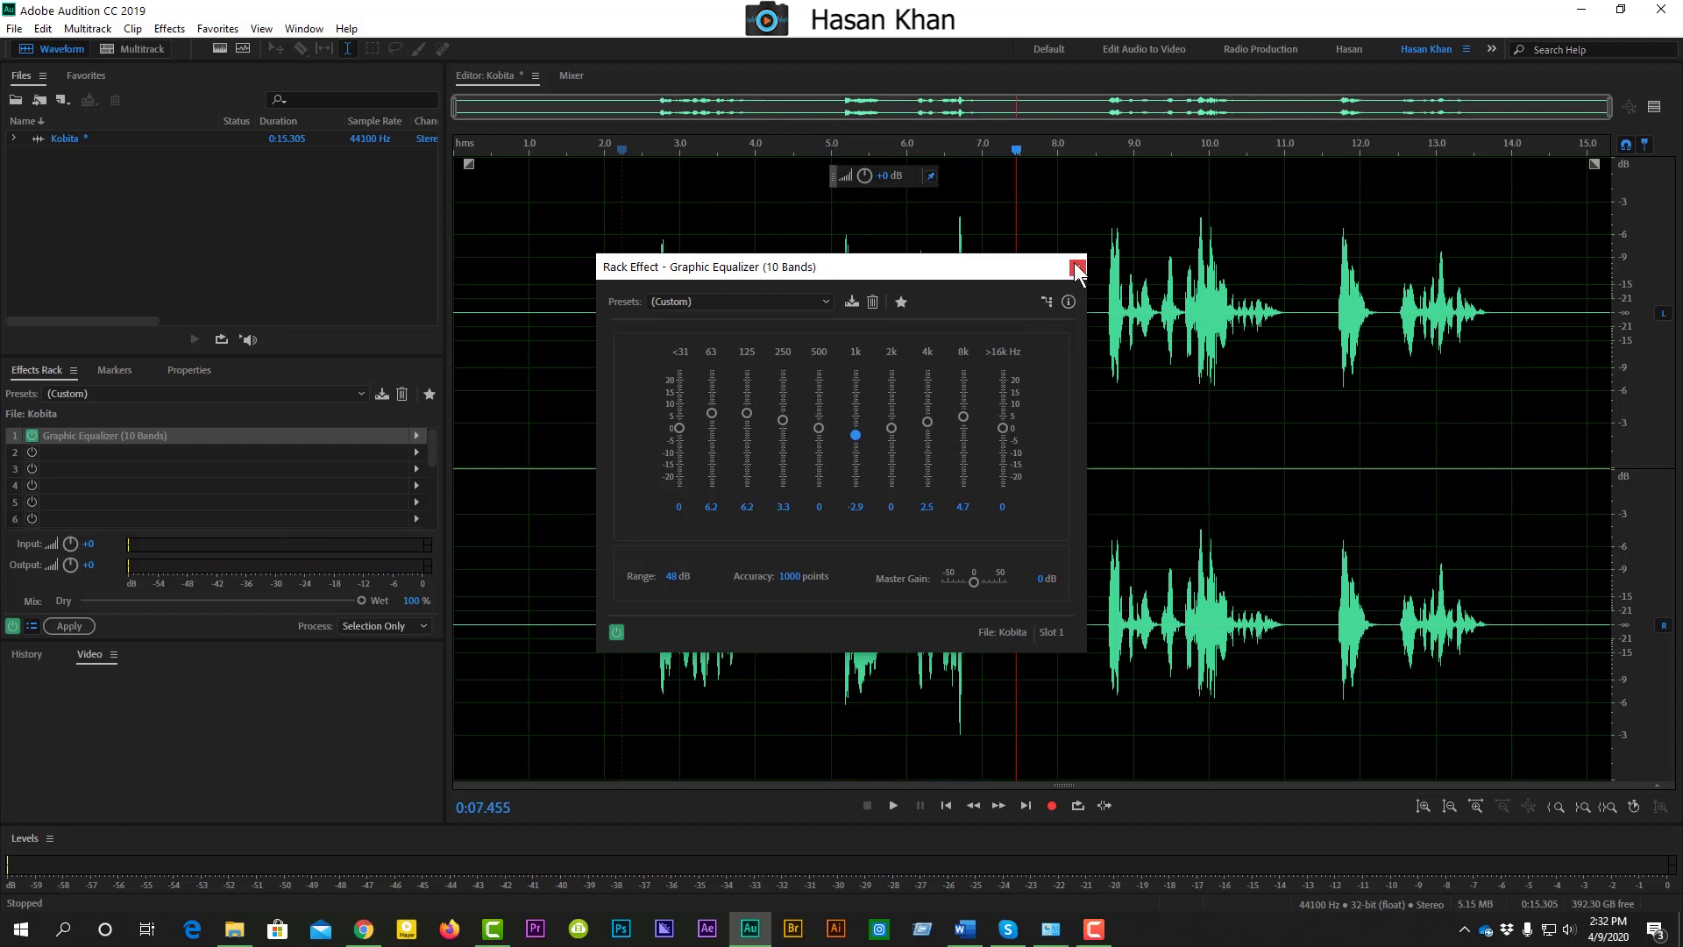
left_click(1078, 267)
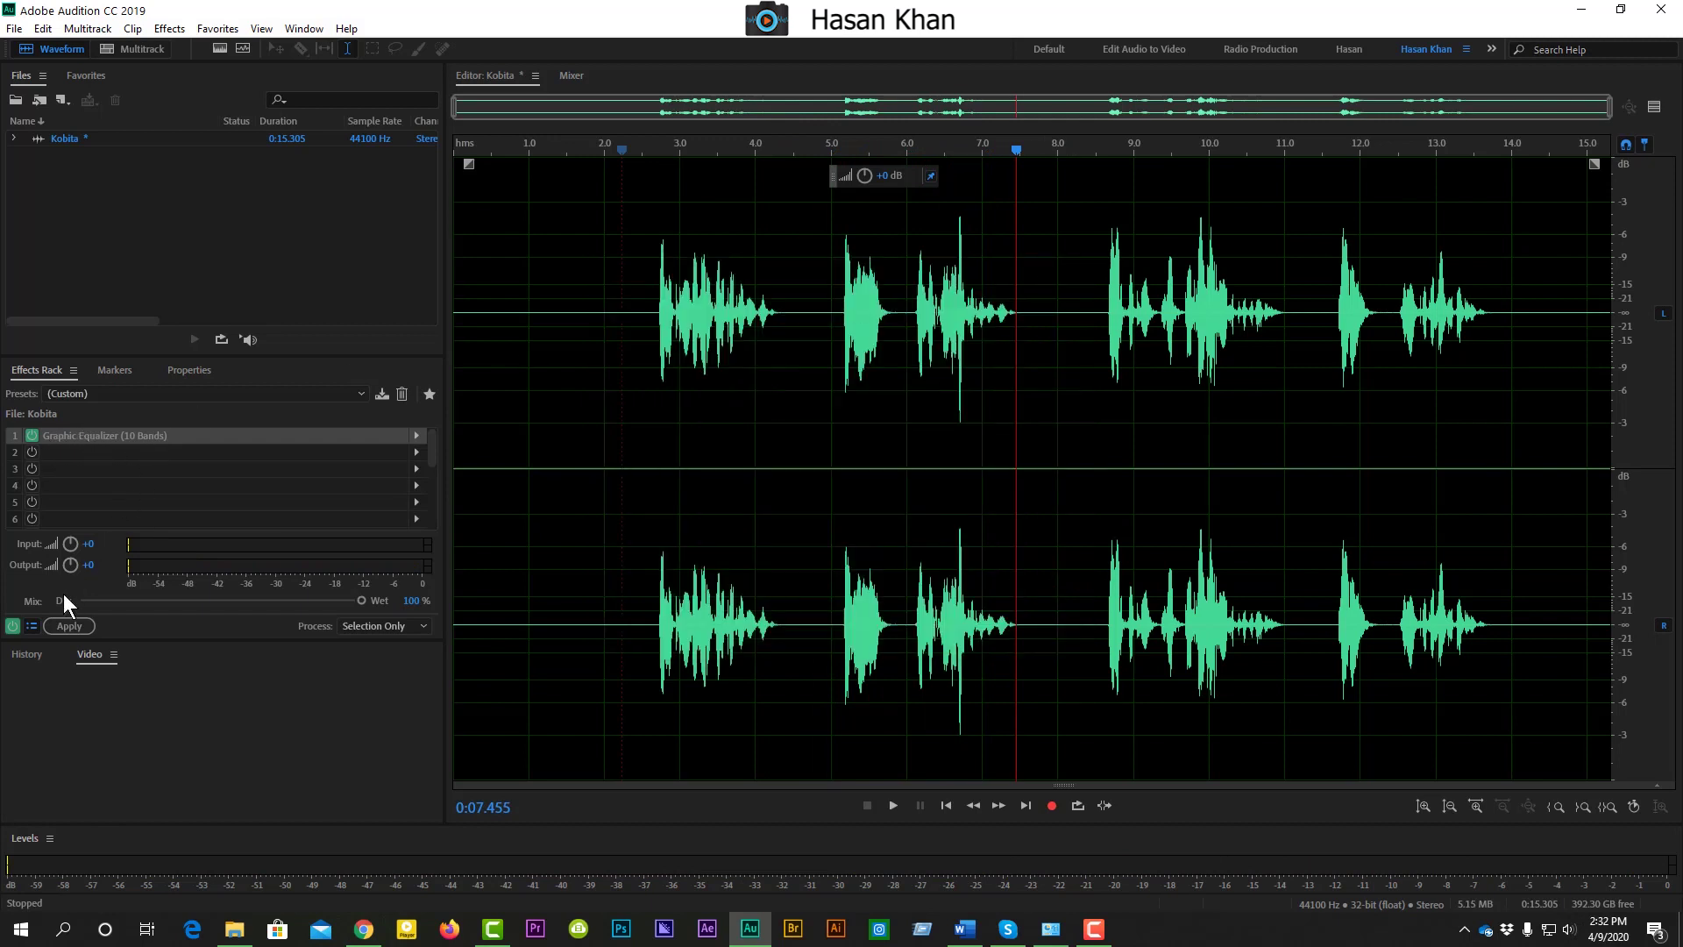
Step: Add the Mastering effect to the second rack slot, with the exciter at 22% and the widener at 27%
left_click(416, 451)
mouse_move(514, 517)
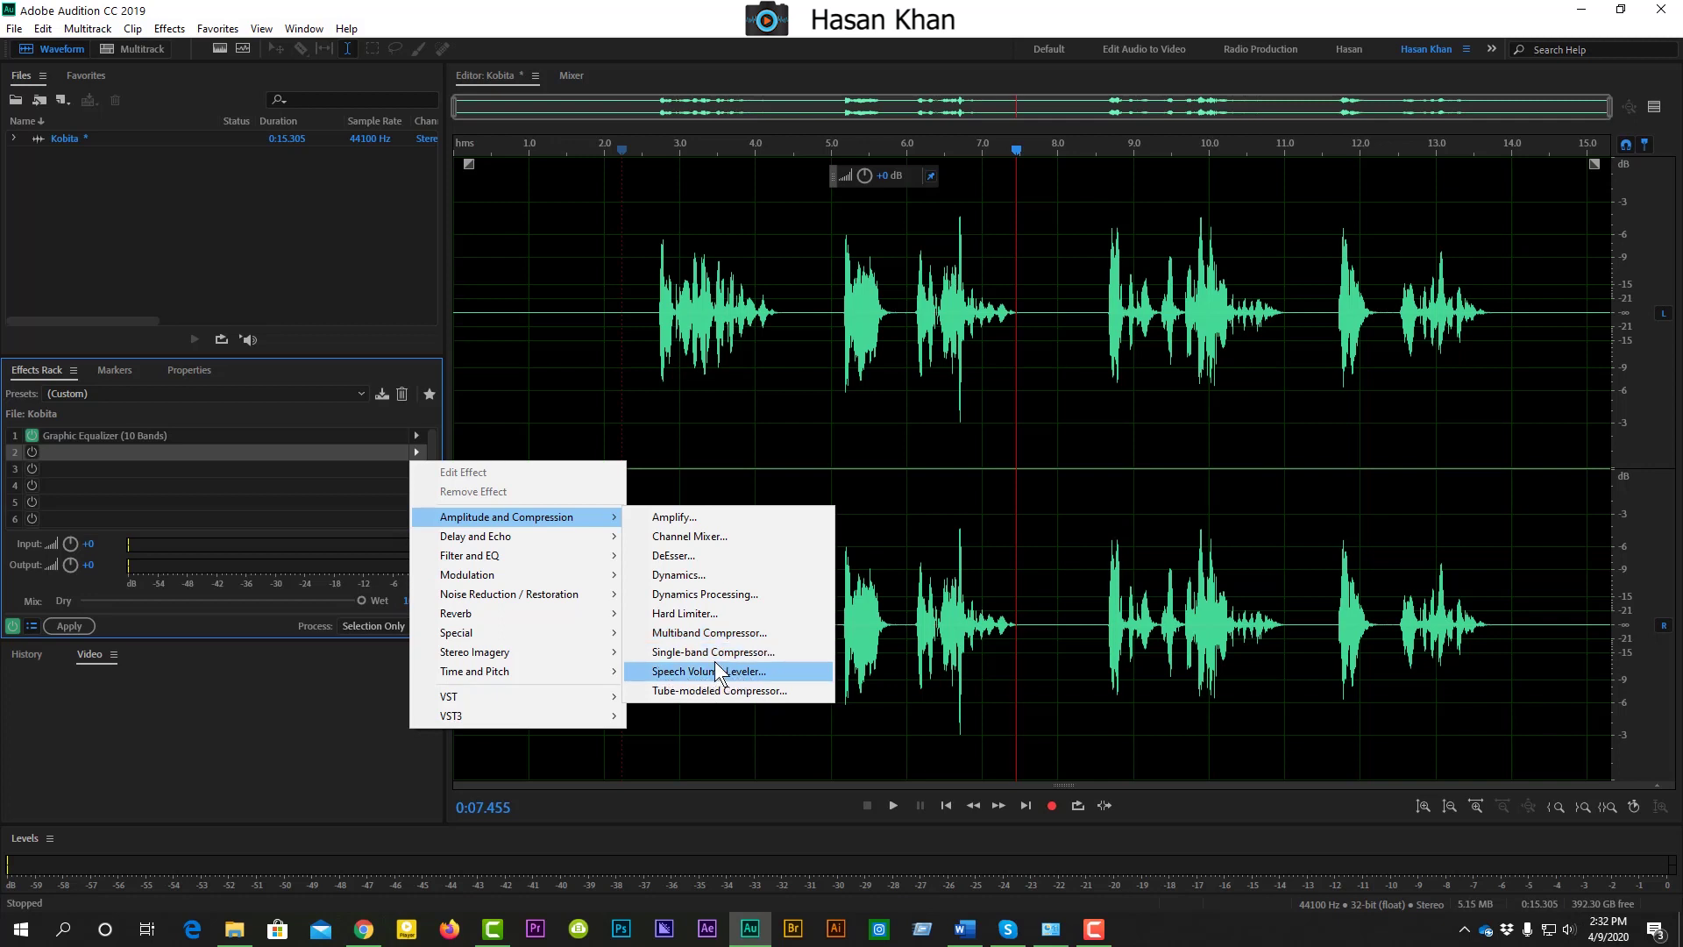
mouse_move(541, 639)
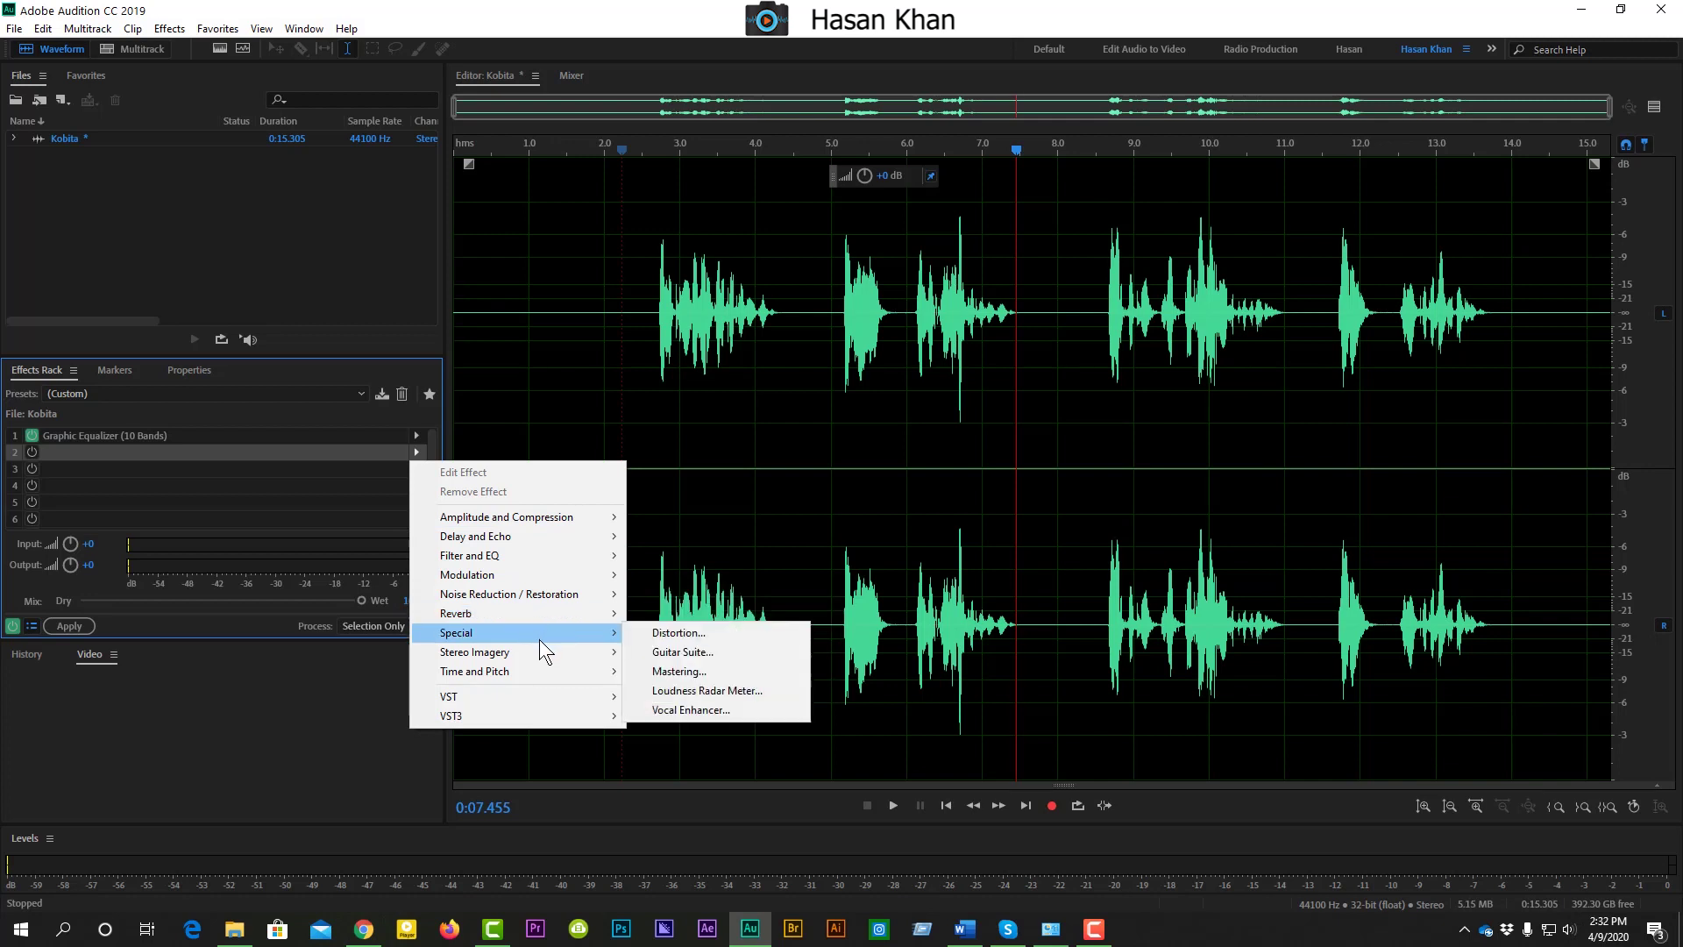
left_click(679, 672)
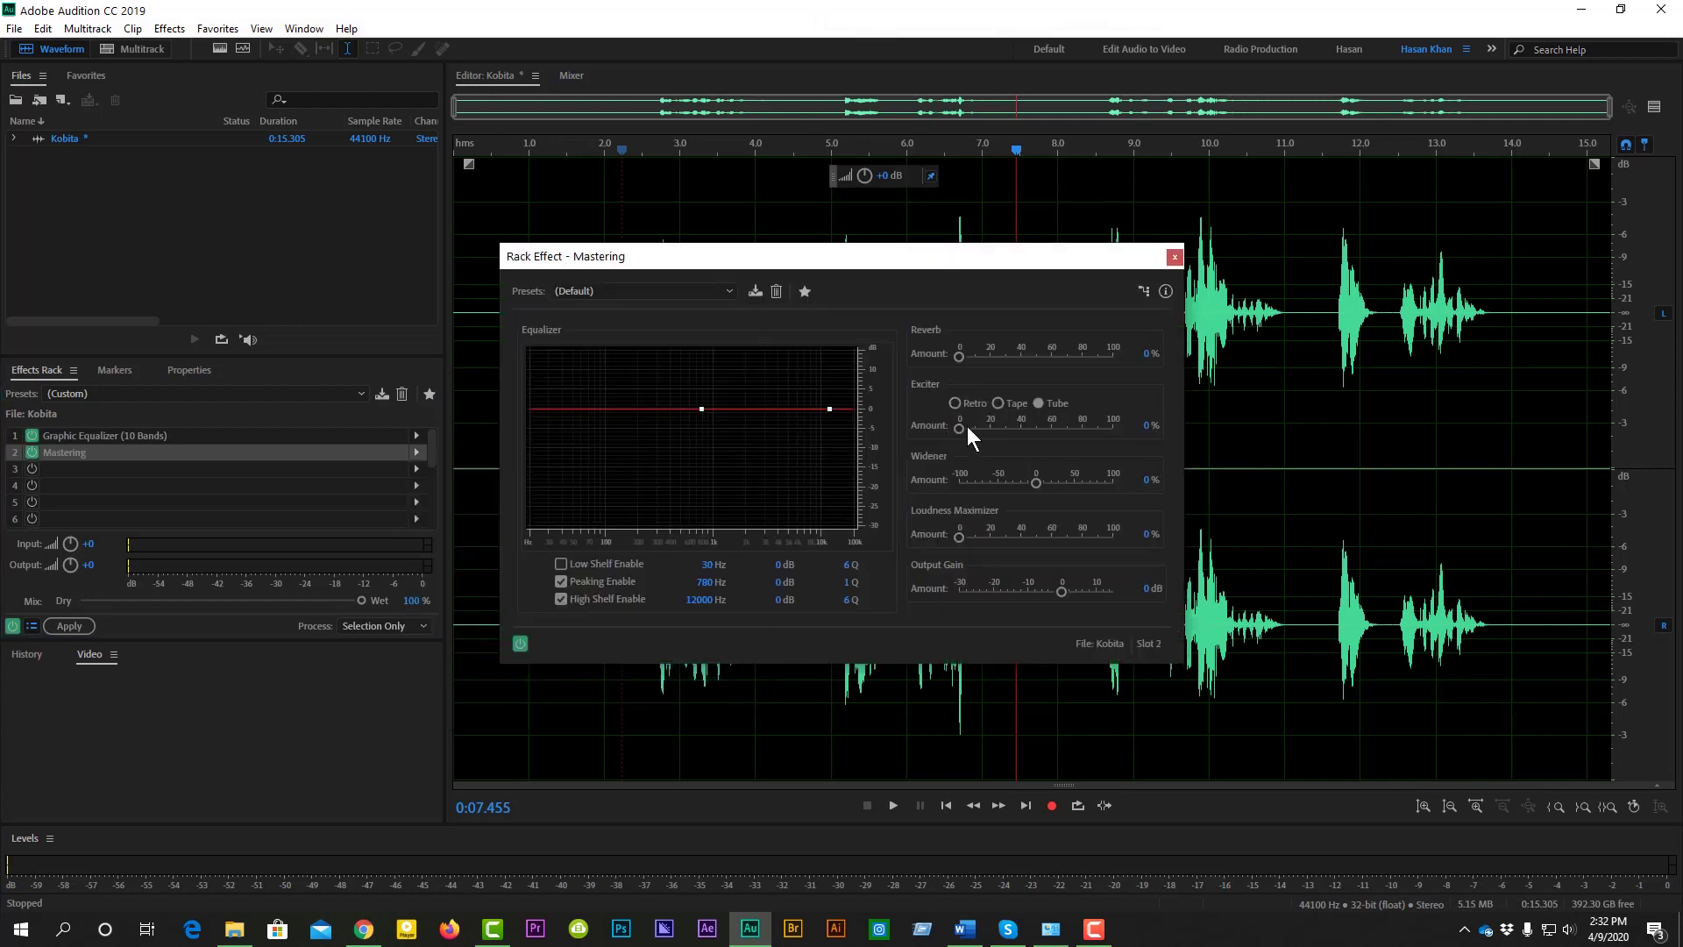
left_click_drag(1035, 483, 1057, 483)
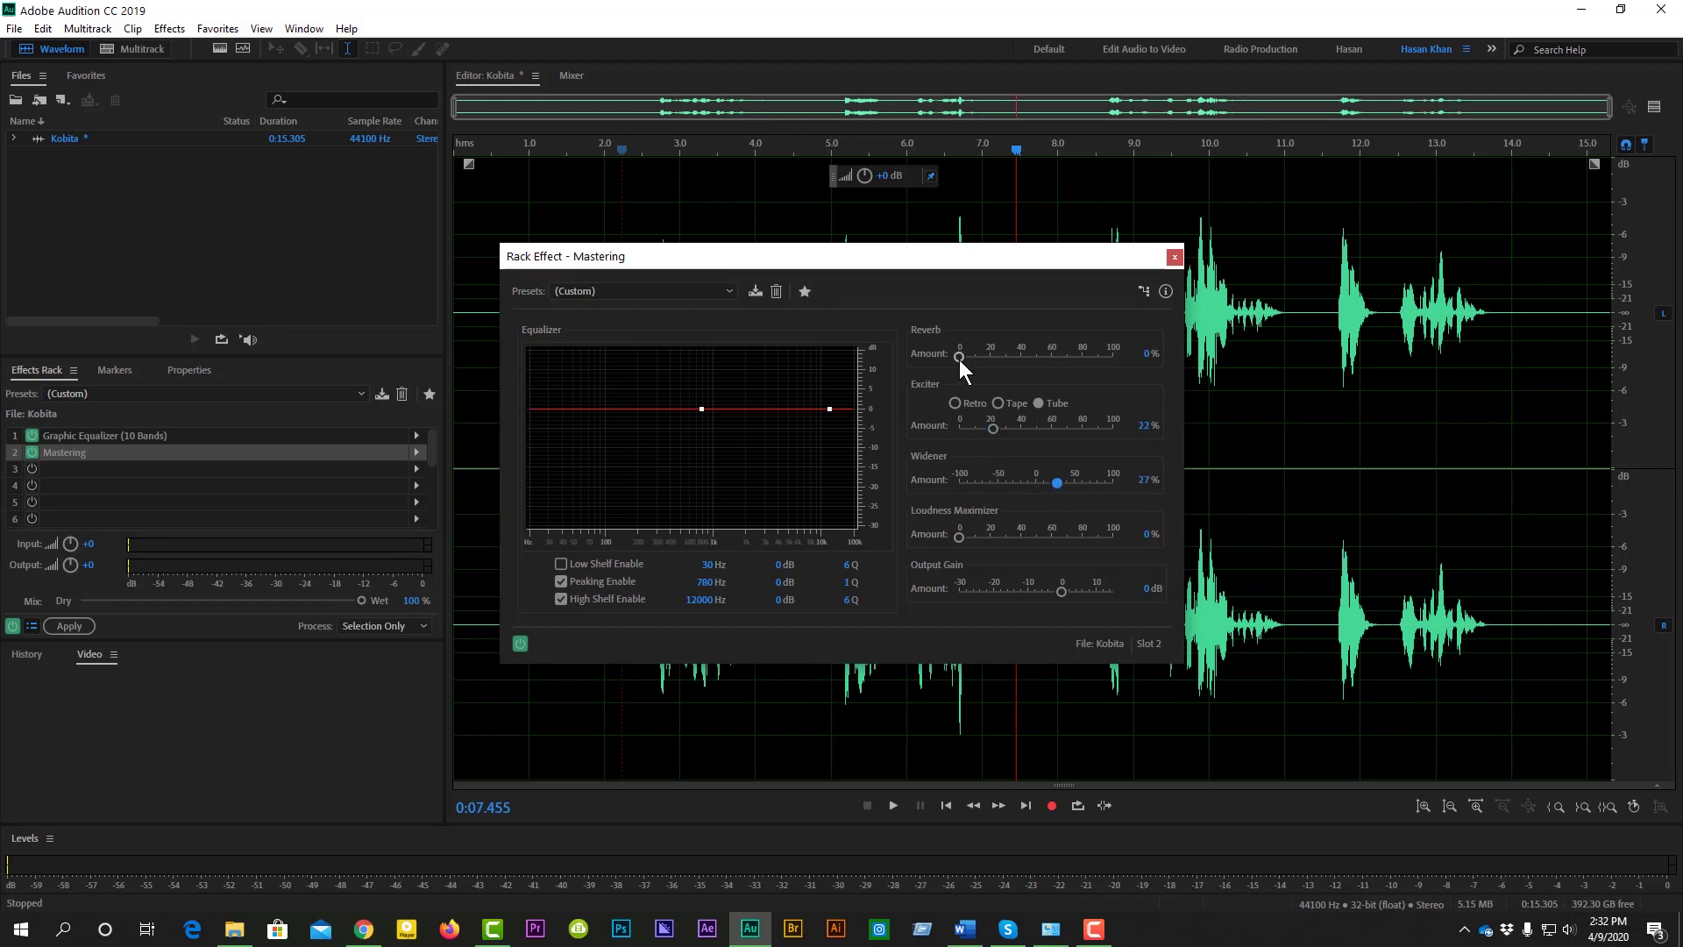
Step: Set the Mastering reverb to 35% while previewing the voice, and apply the effects rack to the recording
key("space")
left_click(997, 356)
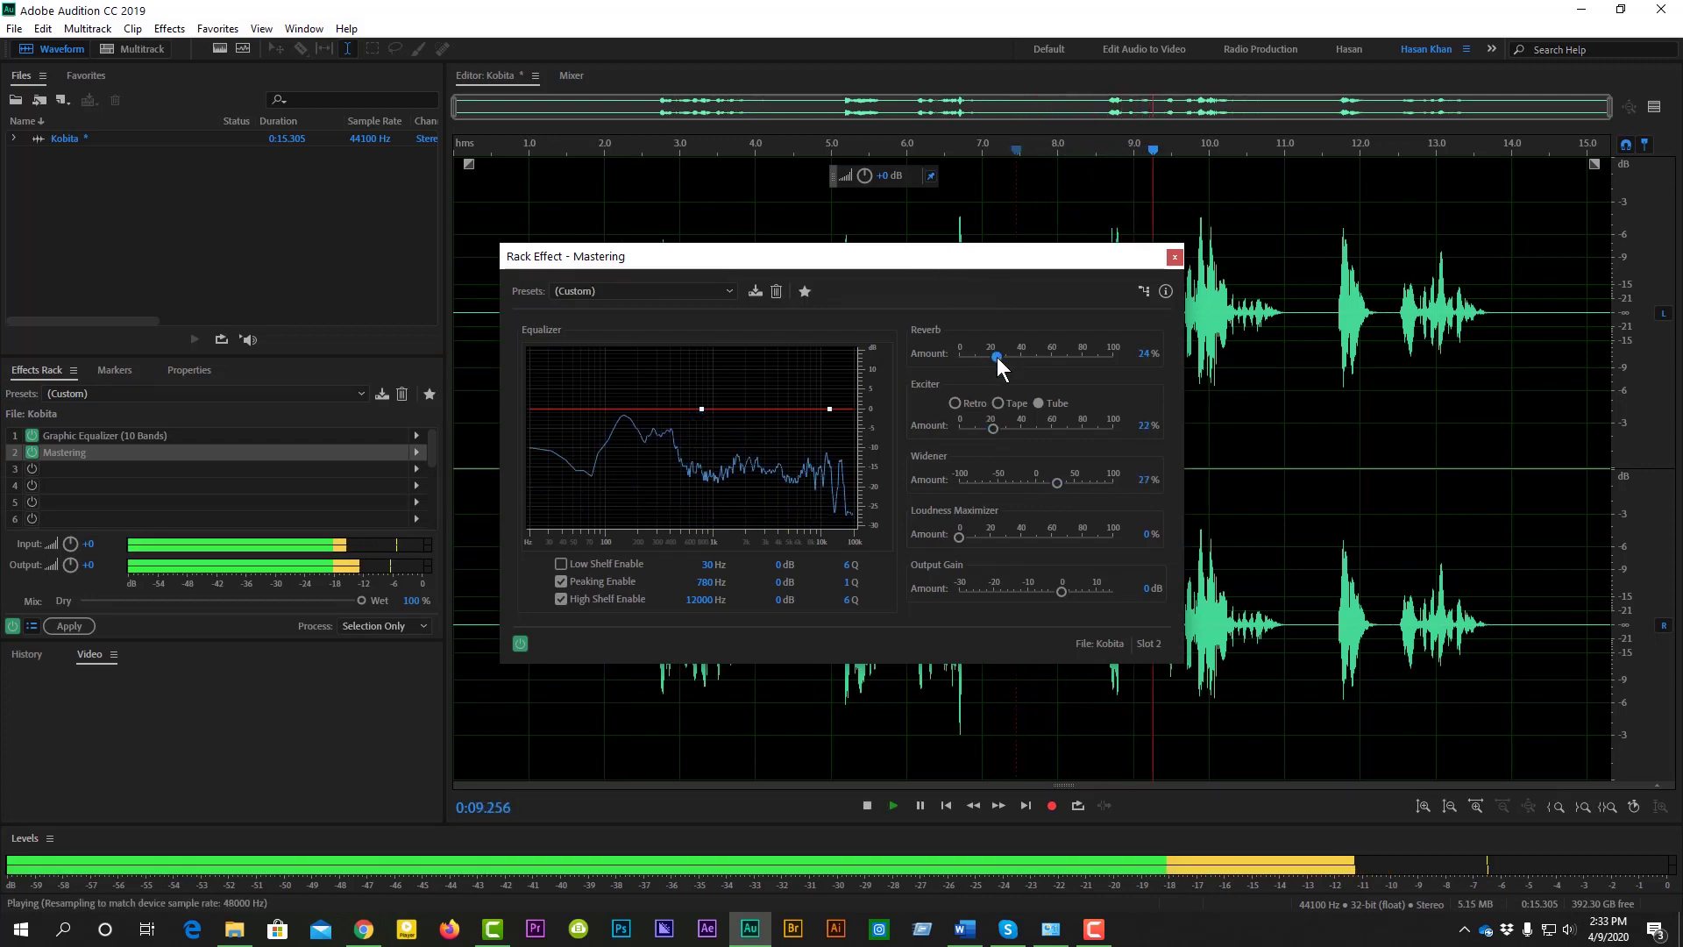
left_click_drag(997, 356, 1013, 356)
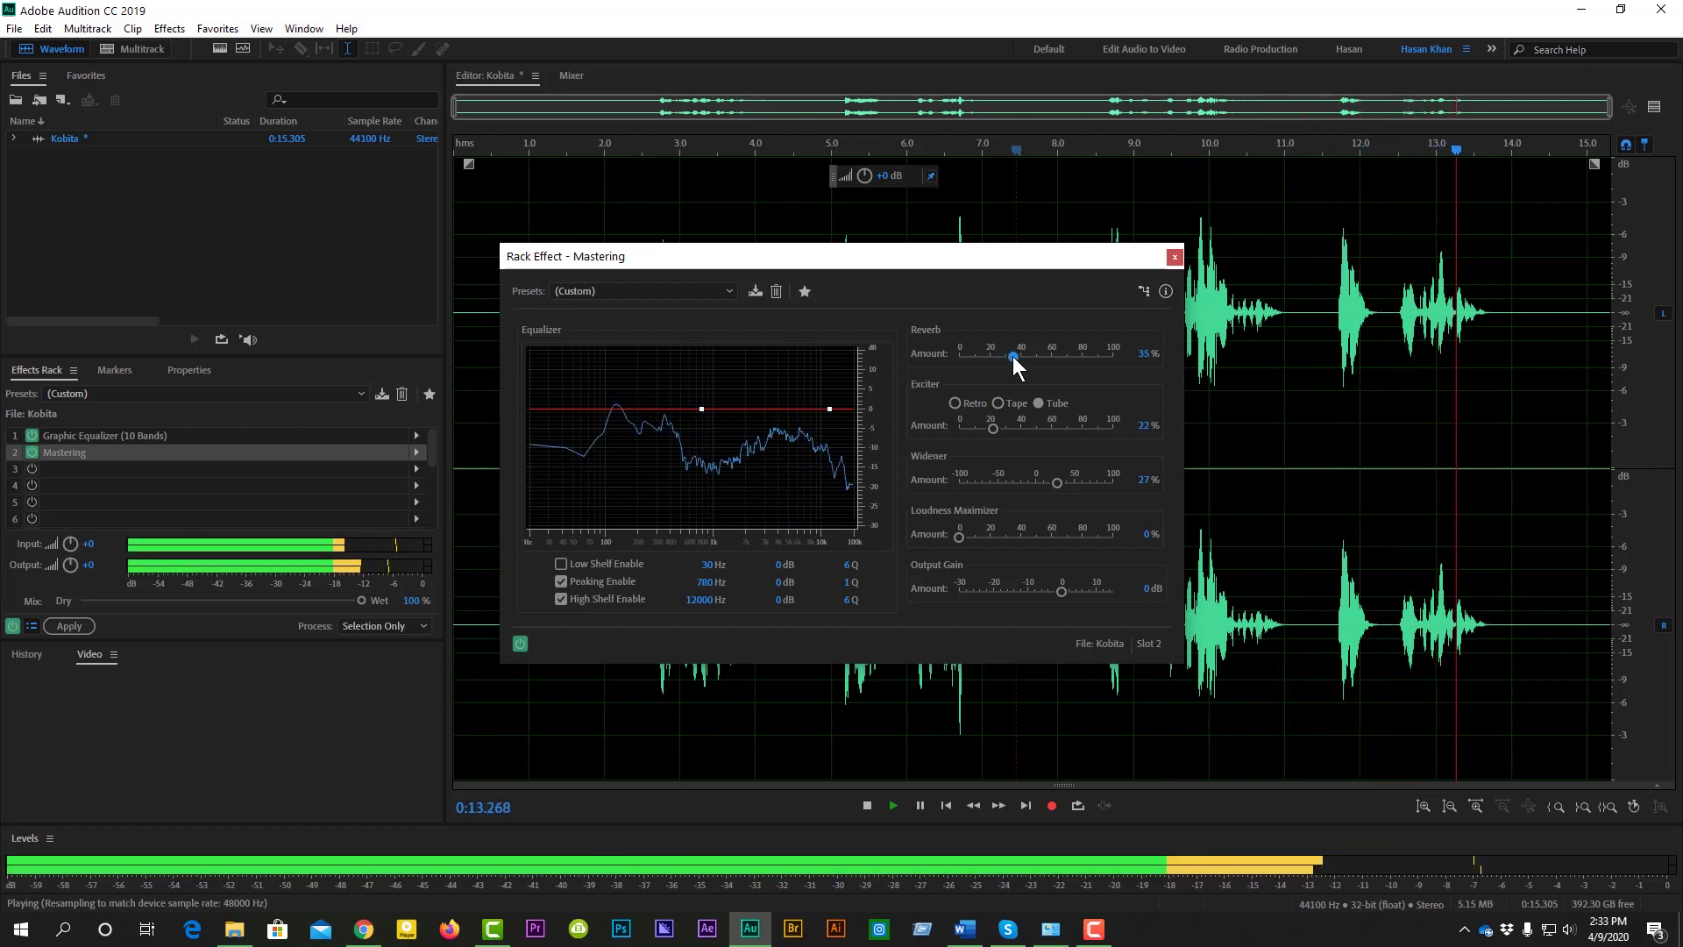
key("space")
left_click(1174, 258)
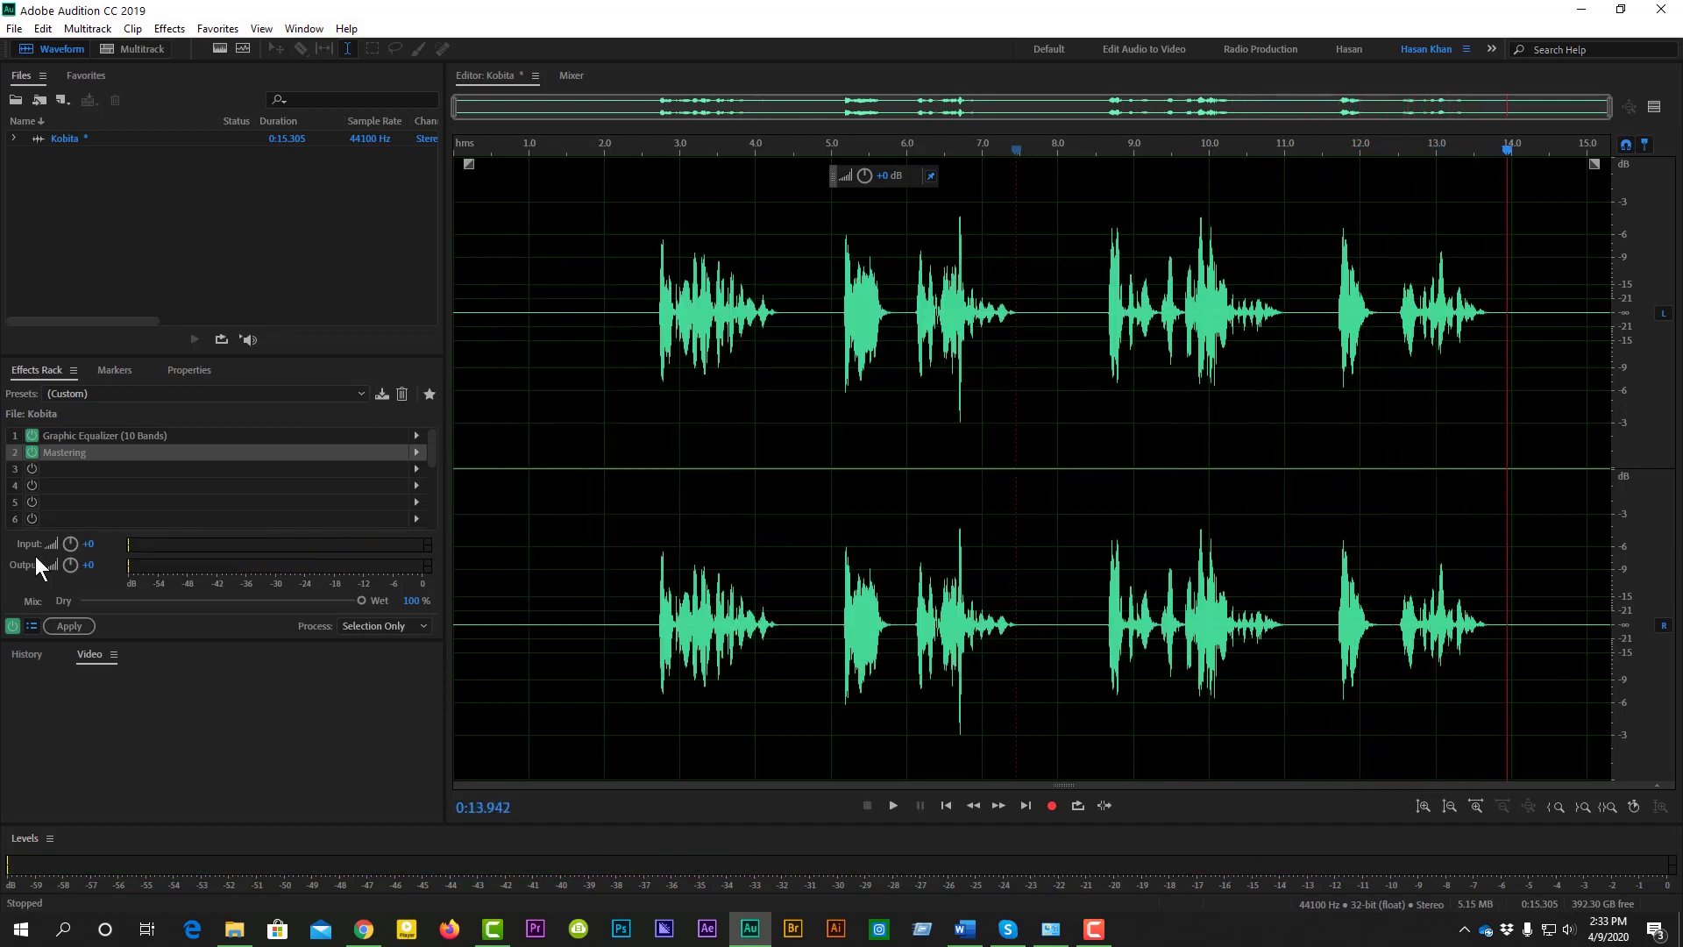
left_click(70, 626)
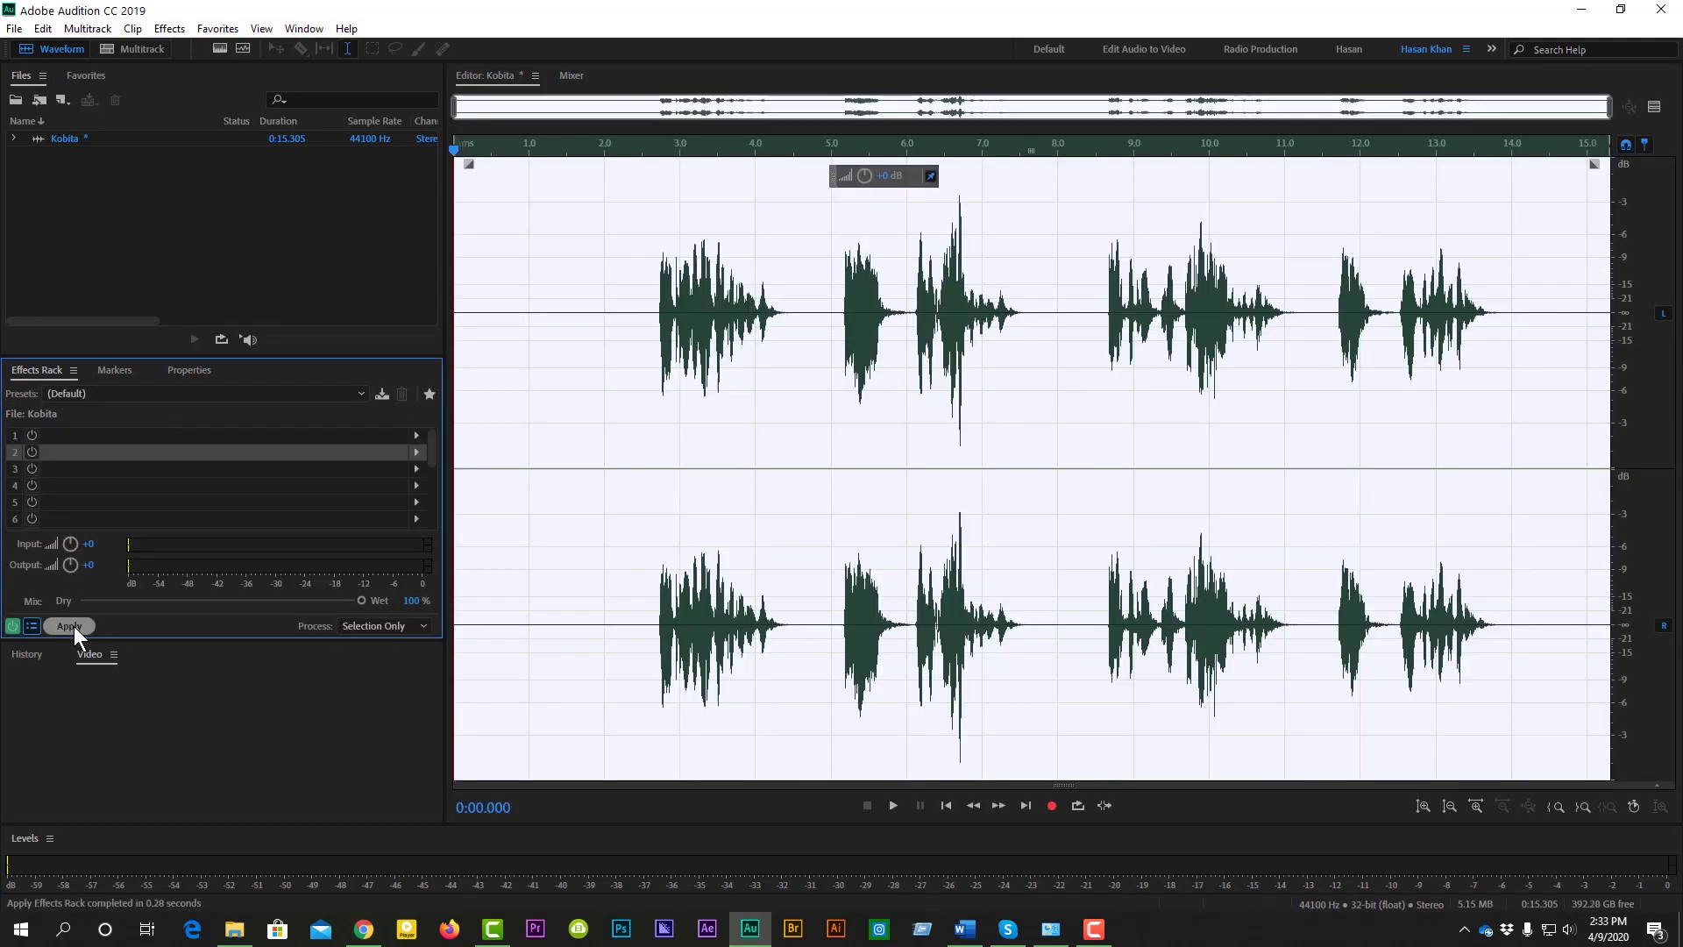
Step: Select the whole recording and save the selection as Kobita .mp3, in MP3 Audio format, in the Project Sample\test folder
left_click(838, 318)
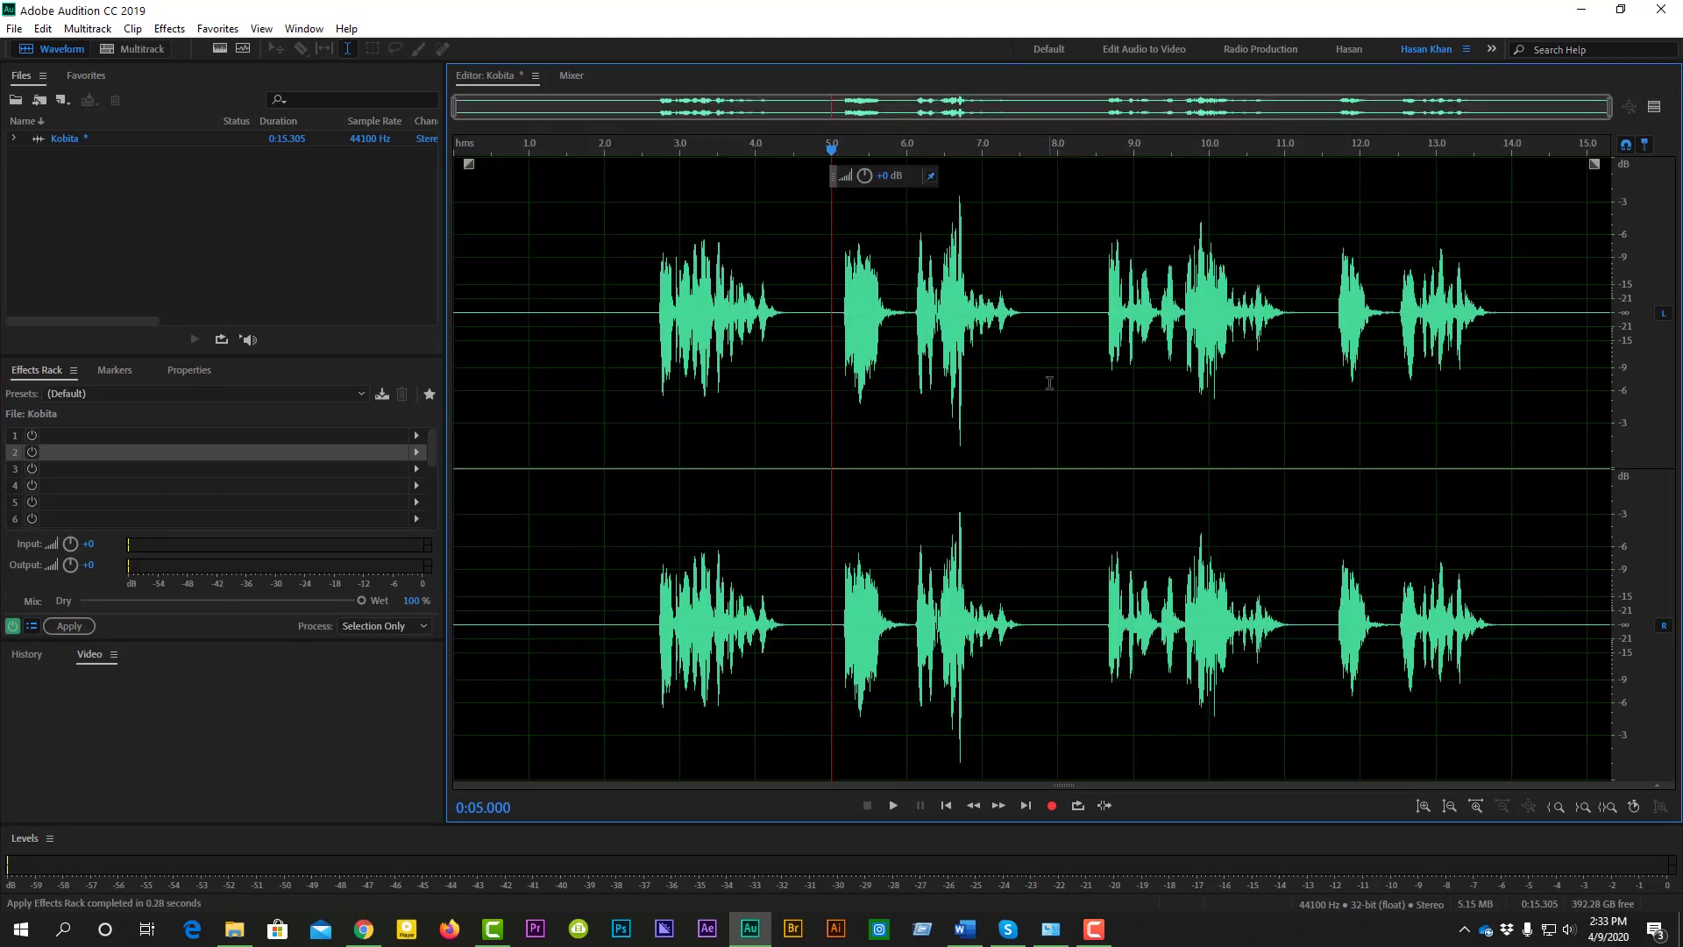
left_click_drag(629, 313, 361, 332)
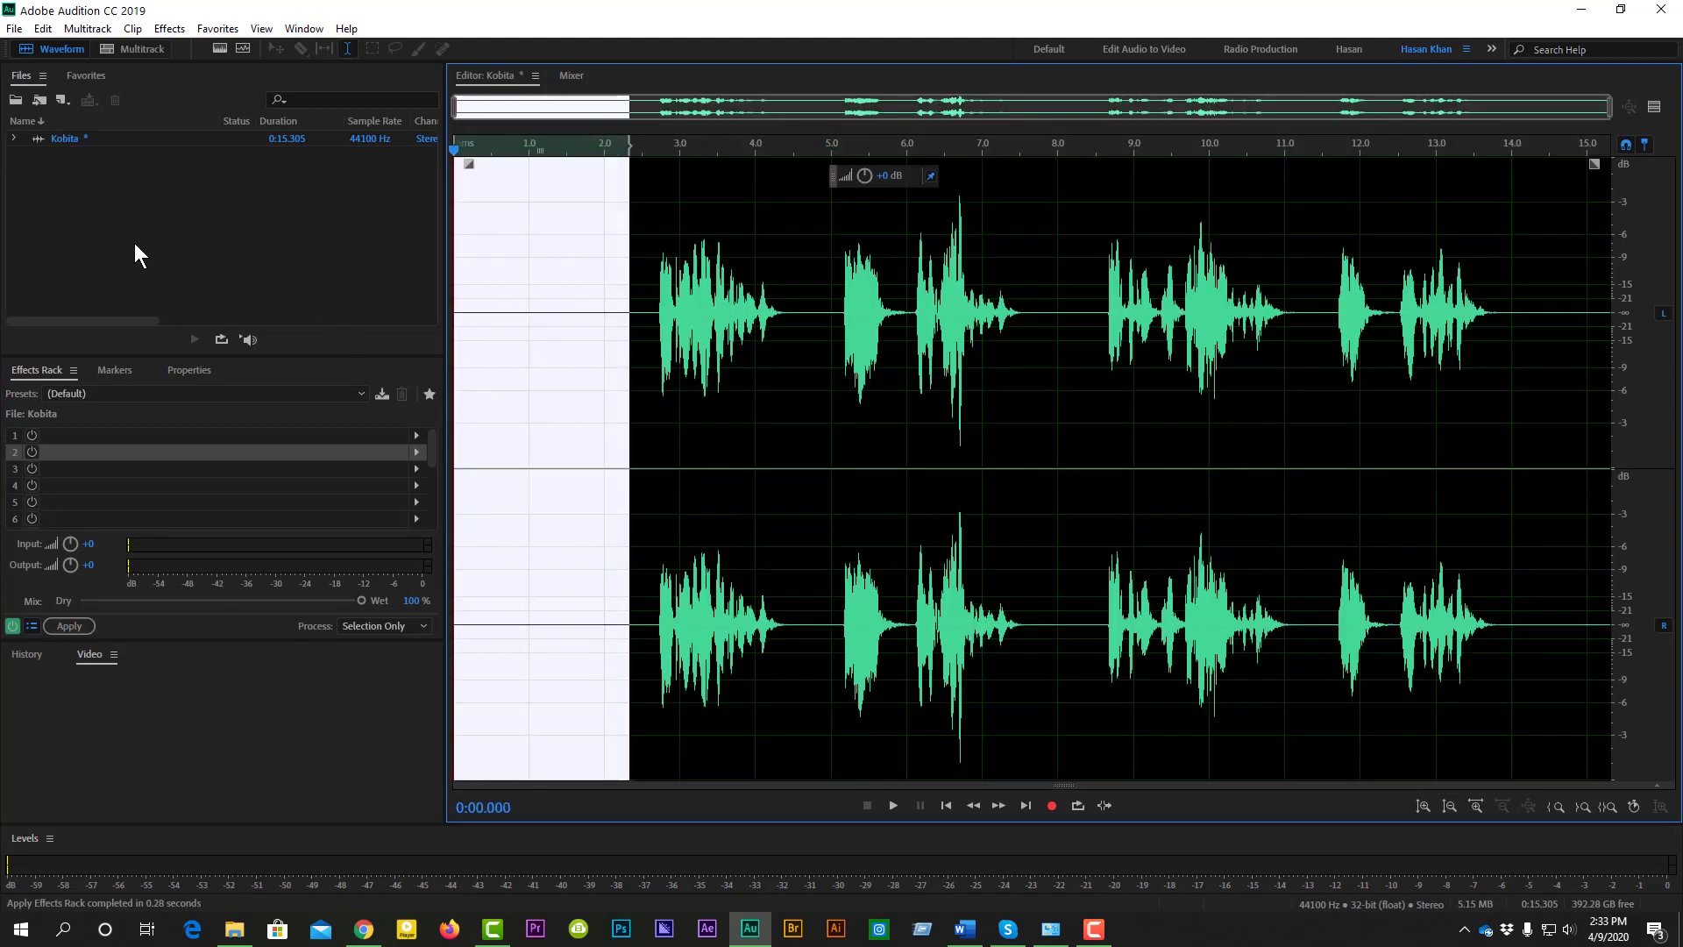
key("ctrl+a")
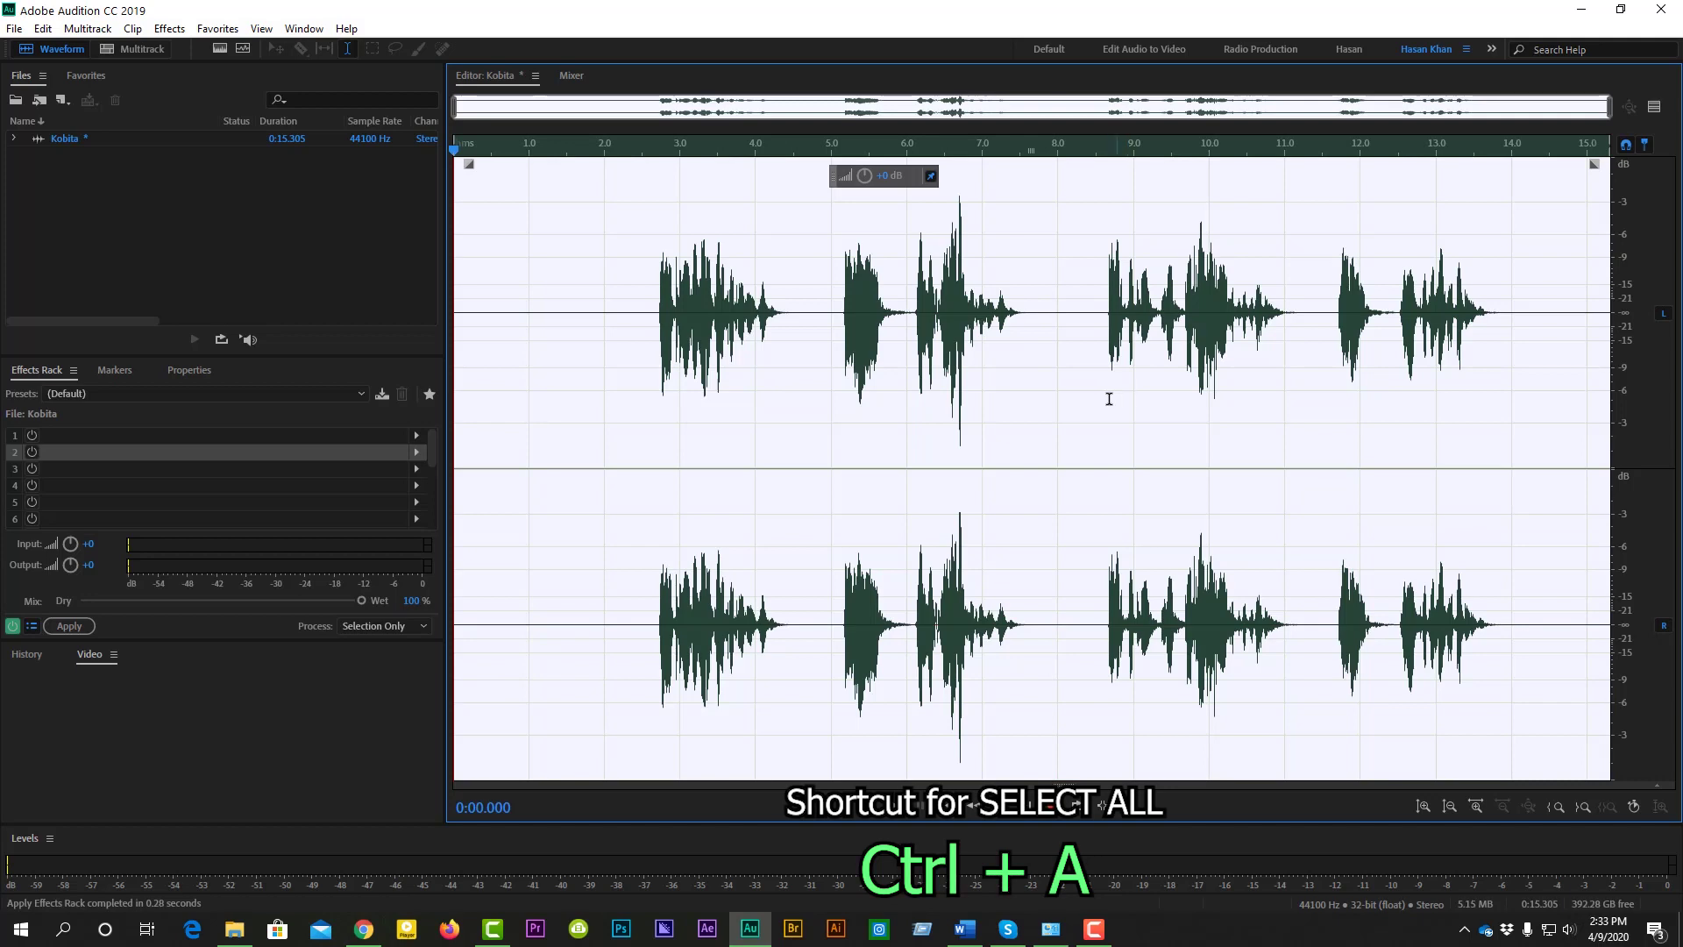
right_click(808, 289)
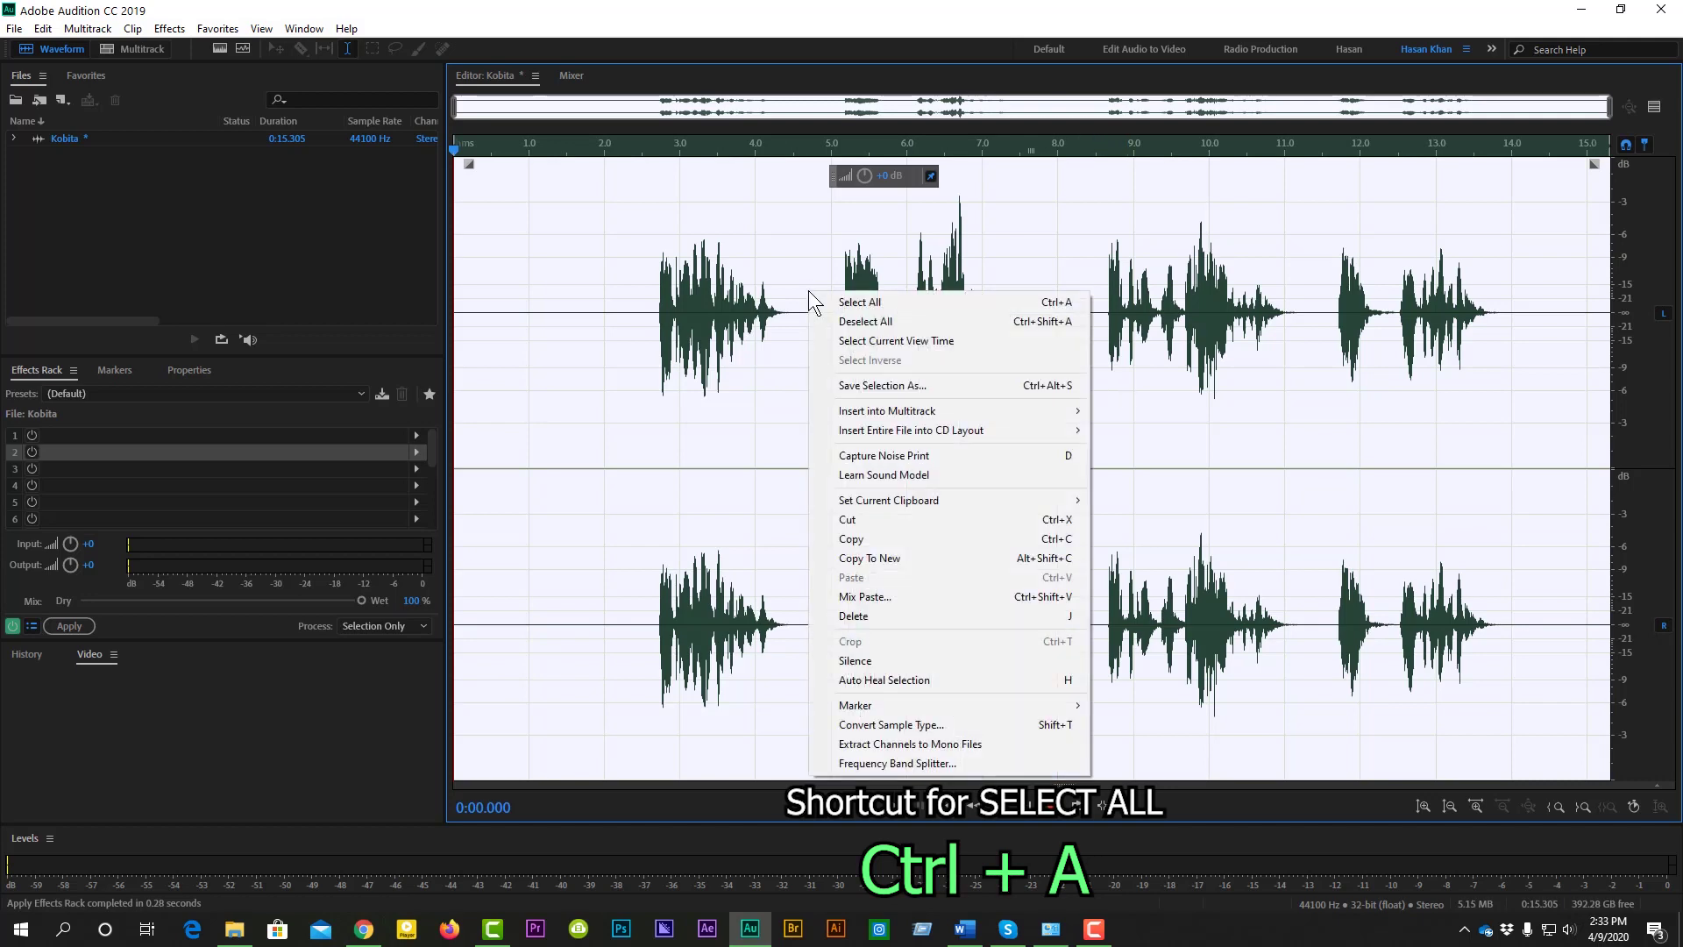
left_click(898, 387)
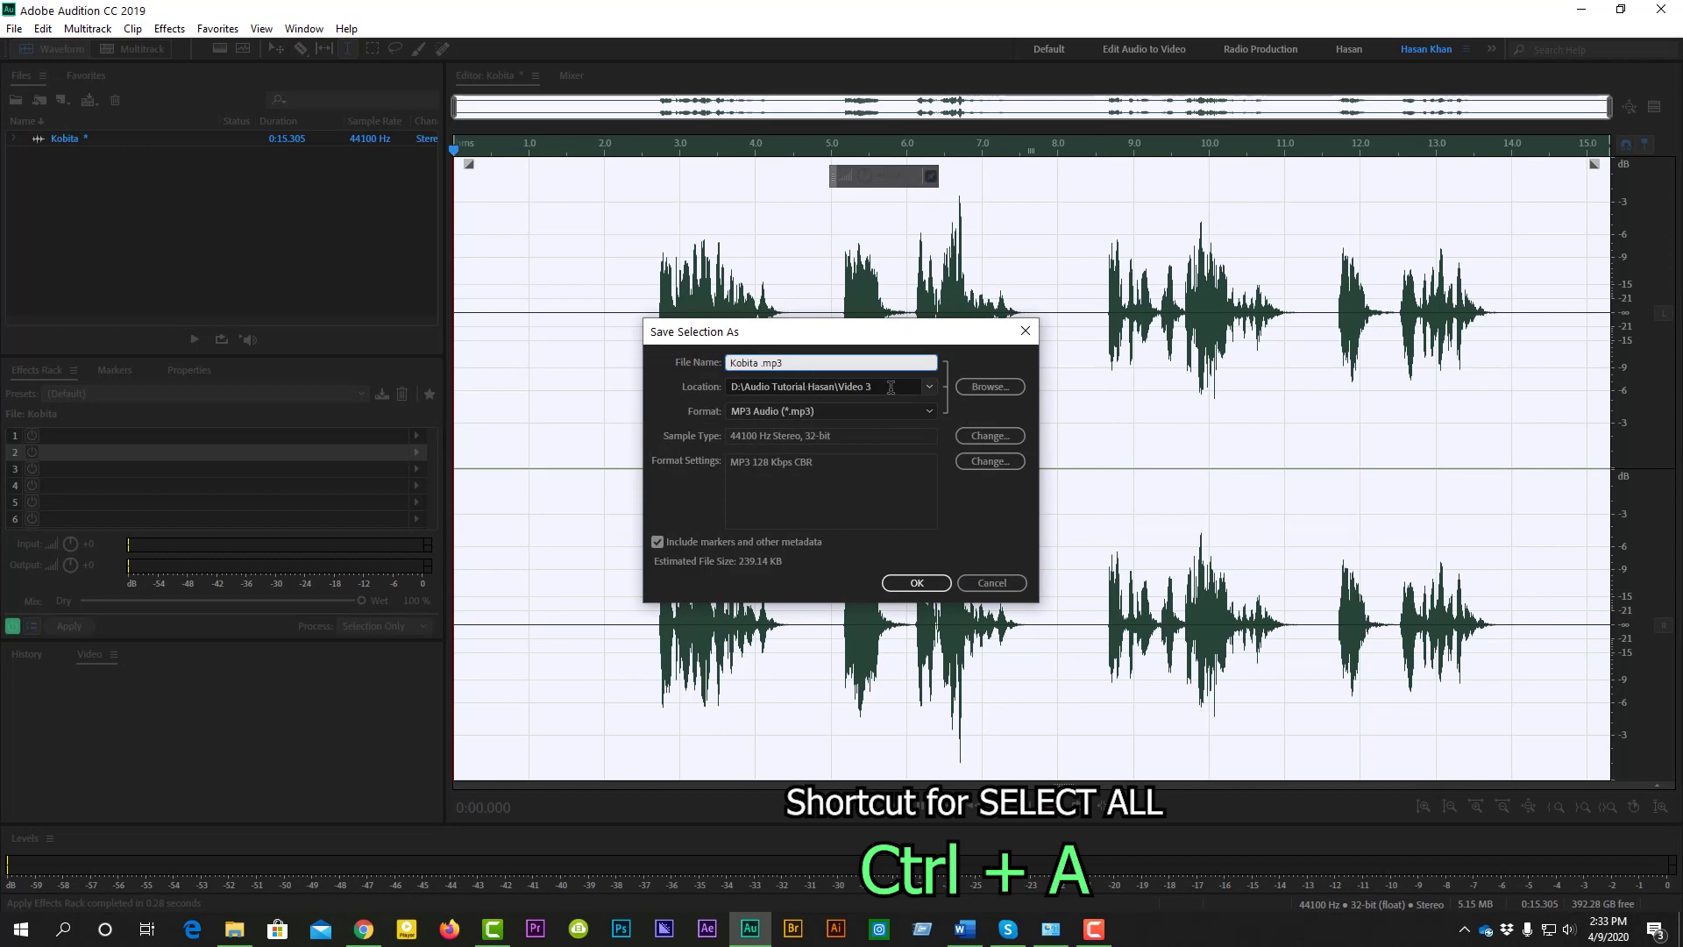
left_click(966, 386)
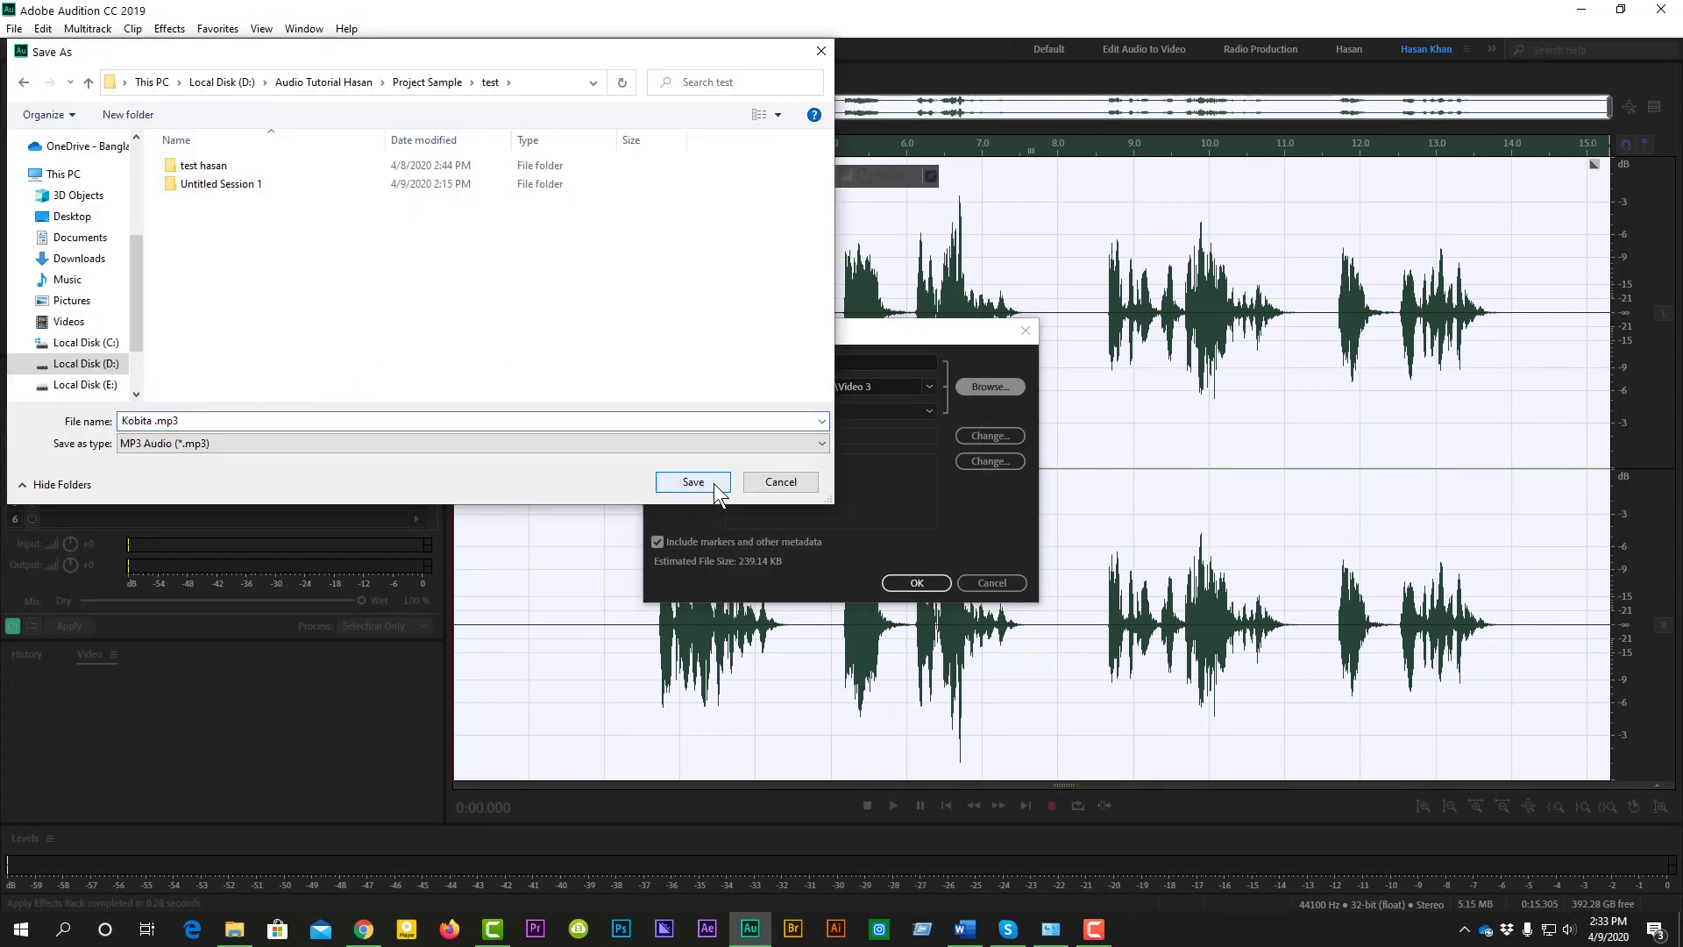
left_click(714, 484)
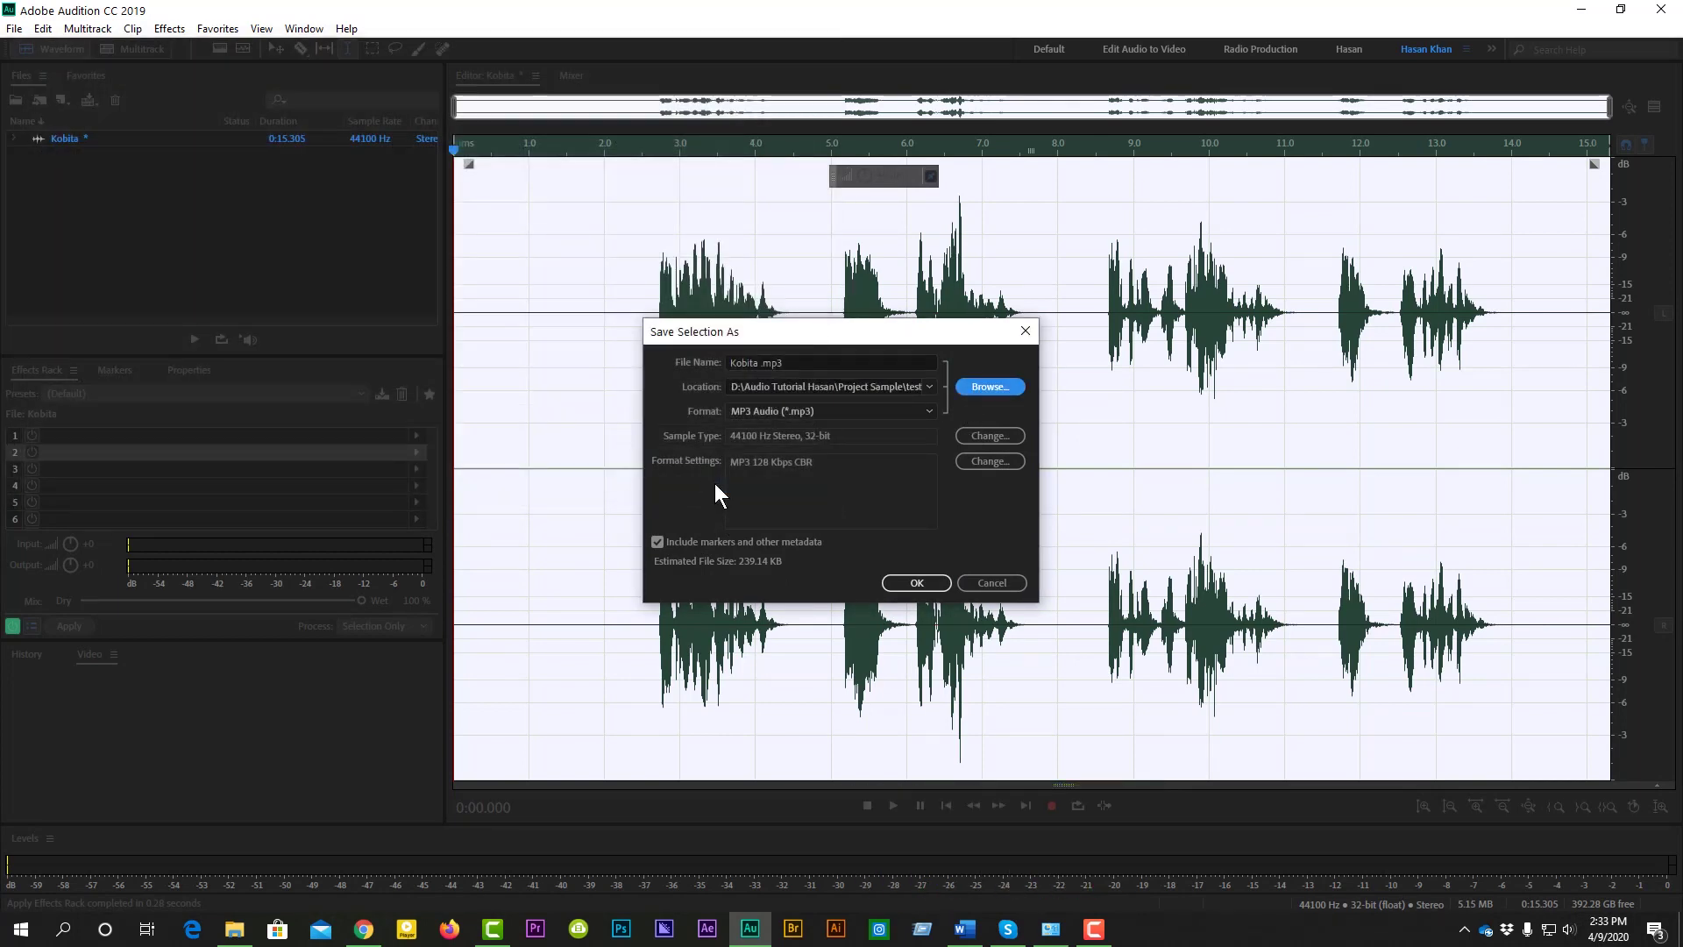
left_click(976, 435)
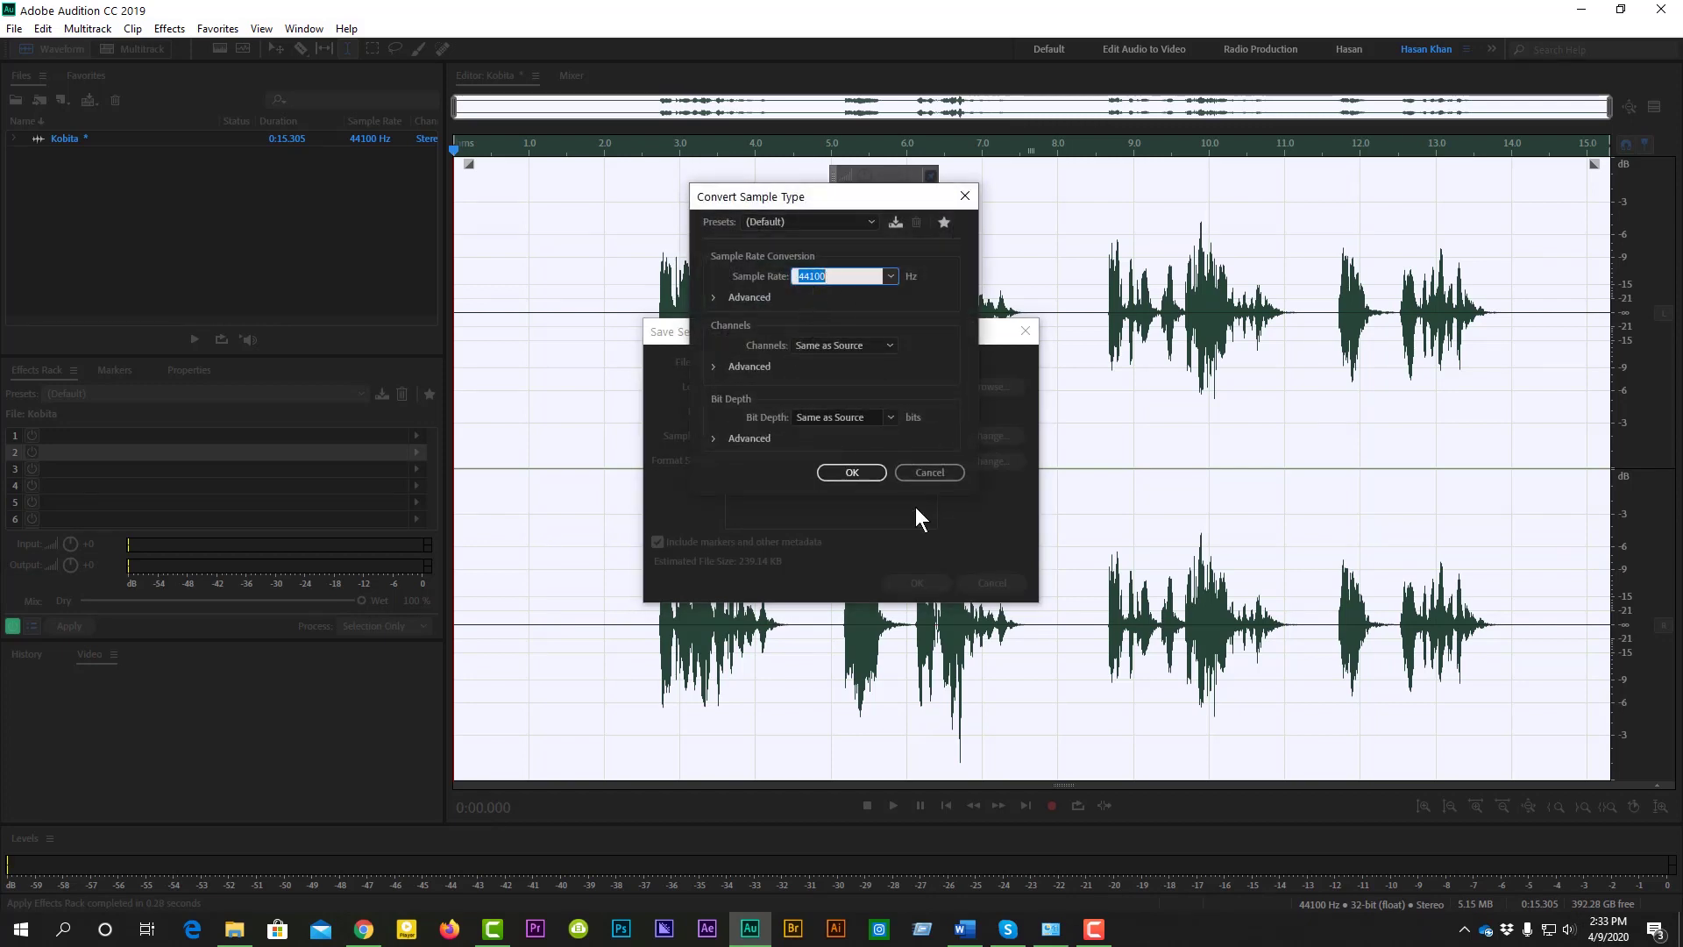
key("Escape")
left_click(897, 582)
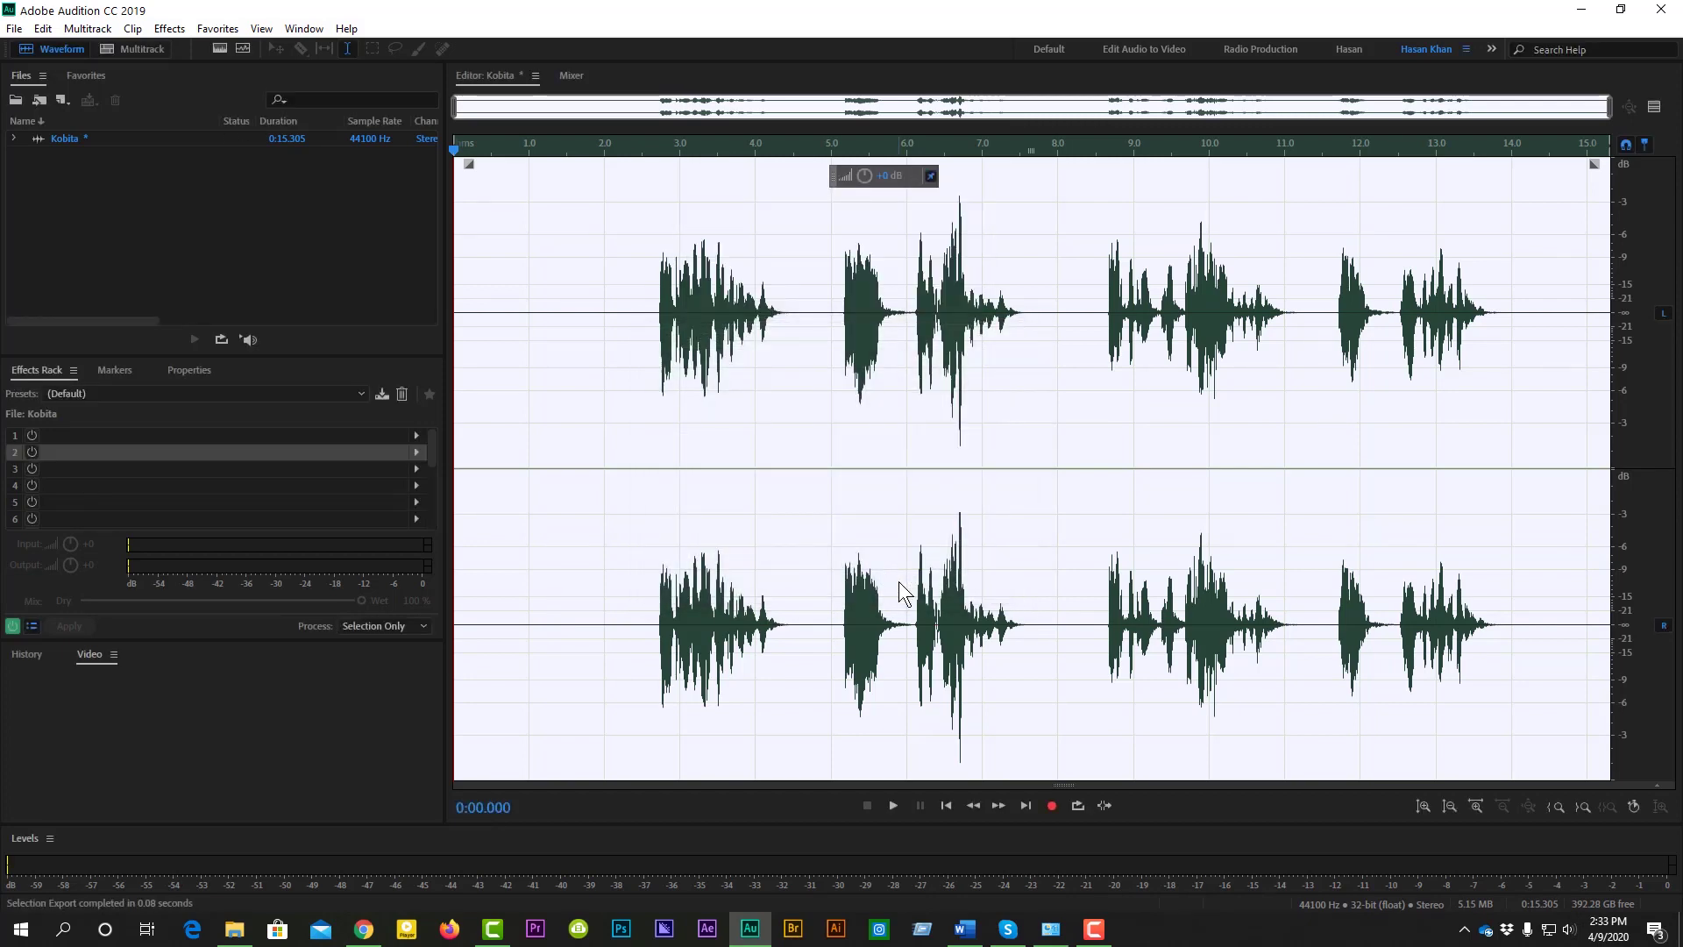
Step: Create a multitrack session named kobita under the Project Sample folder and place the Kobita recording at the start of Track 1
left_click(682, 405)
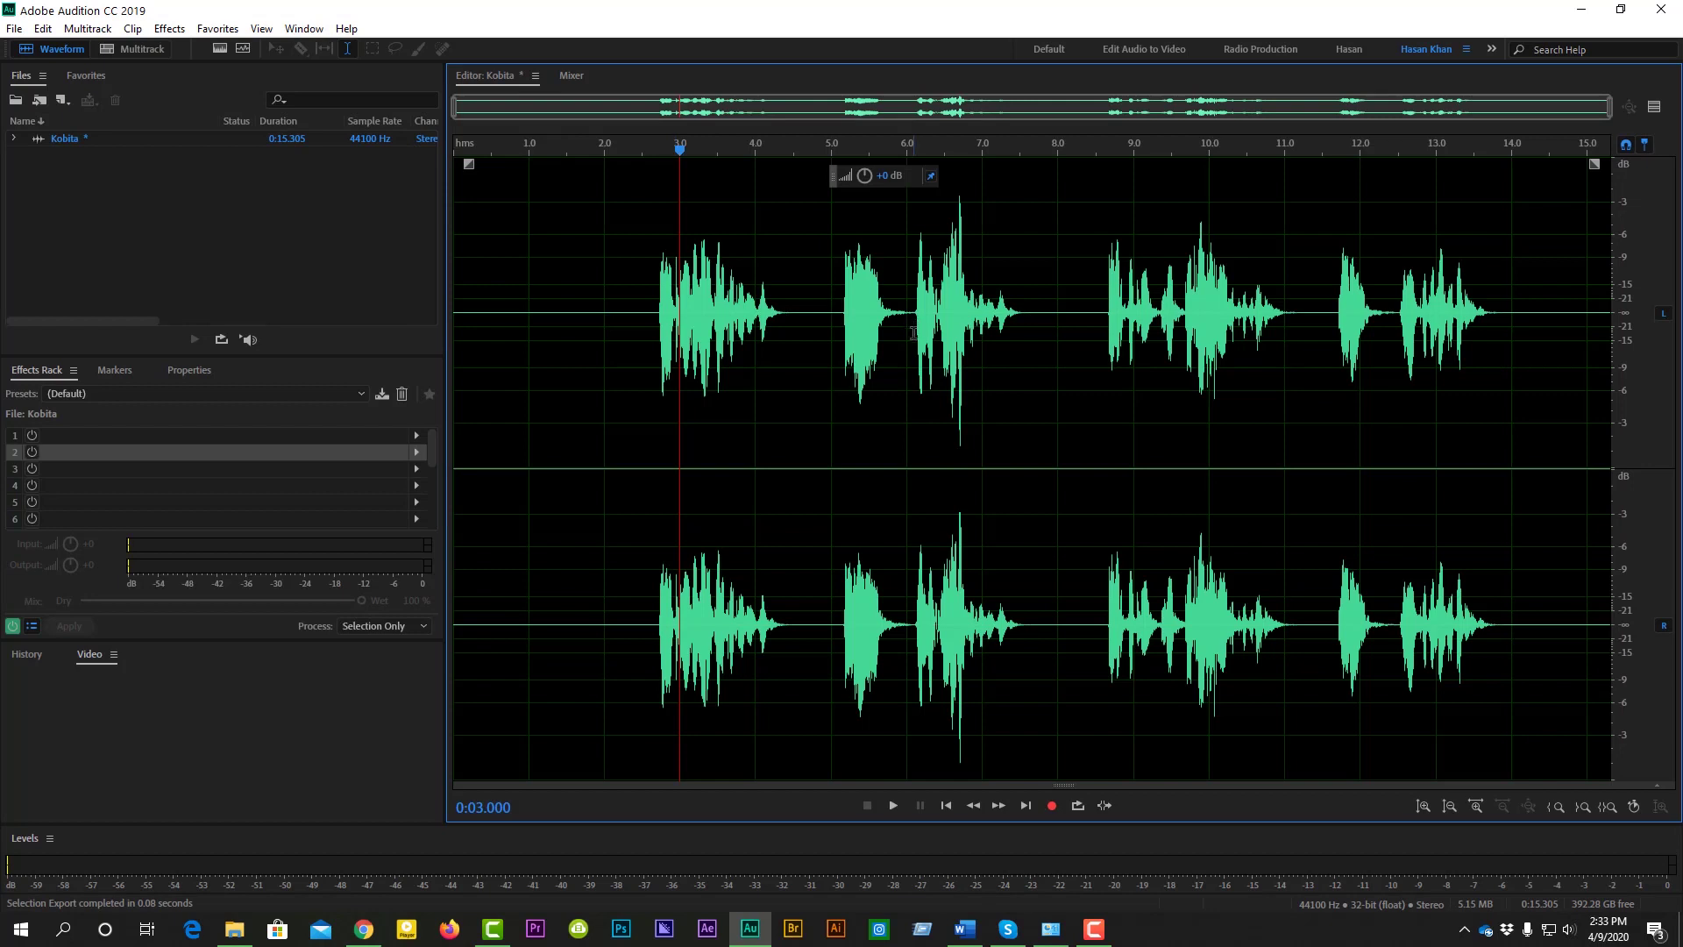
left_click(562, 352)
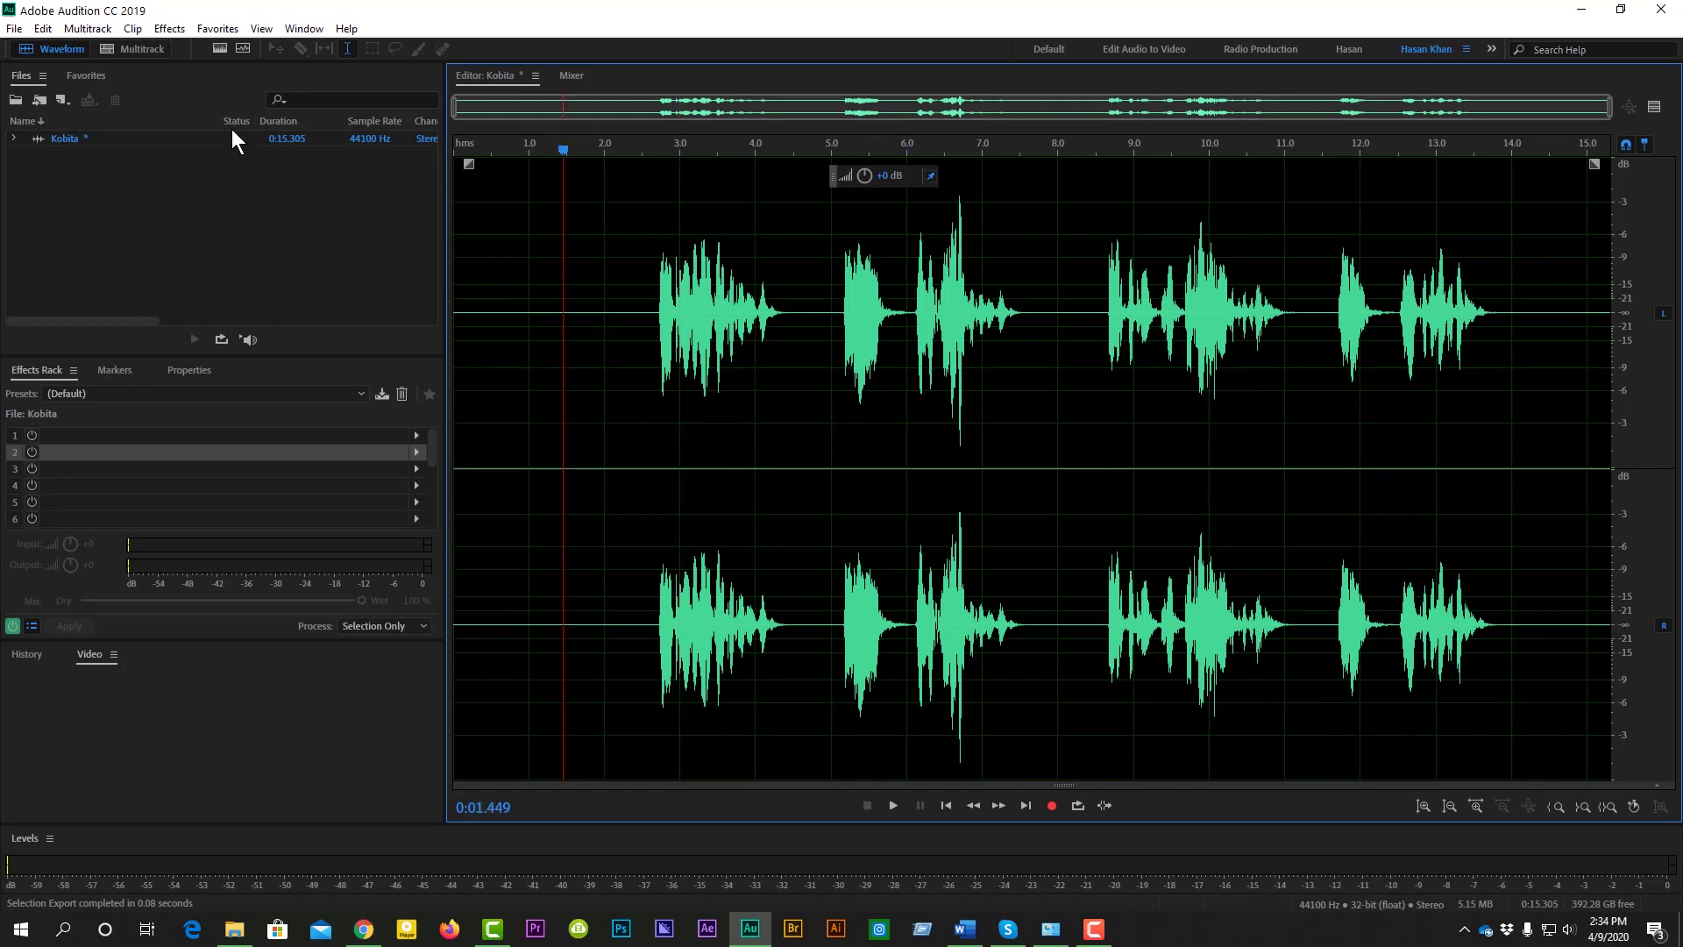
left_click(143, 52)
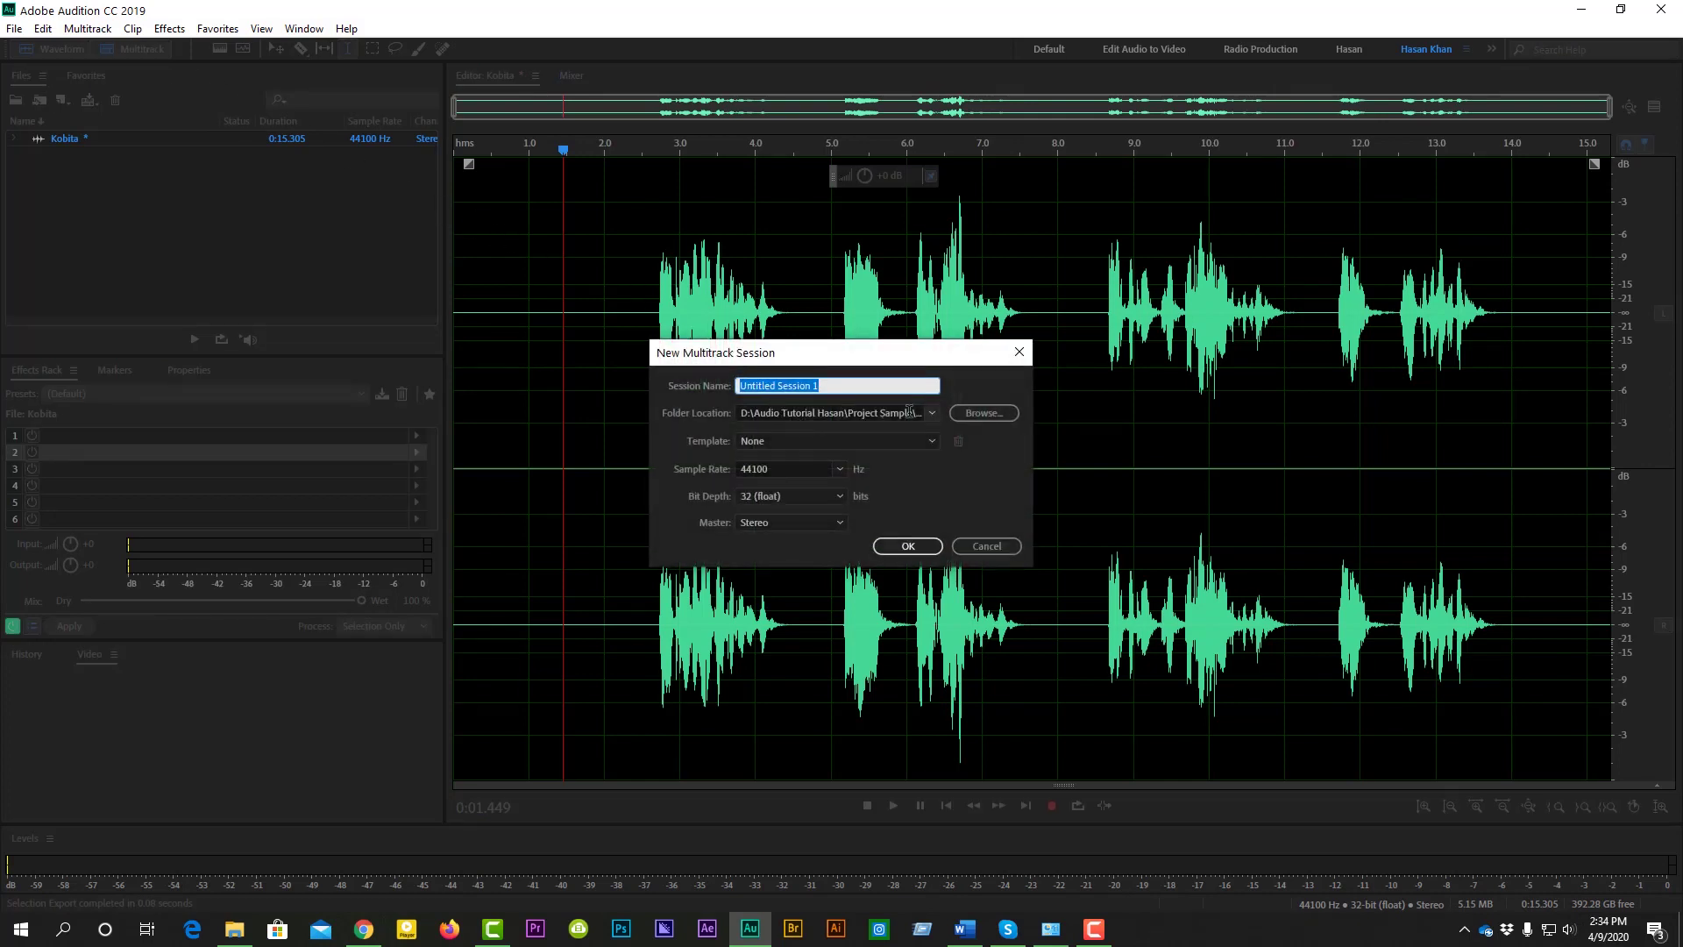
left_click(988, 416)
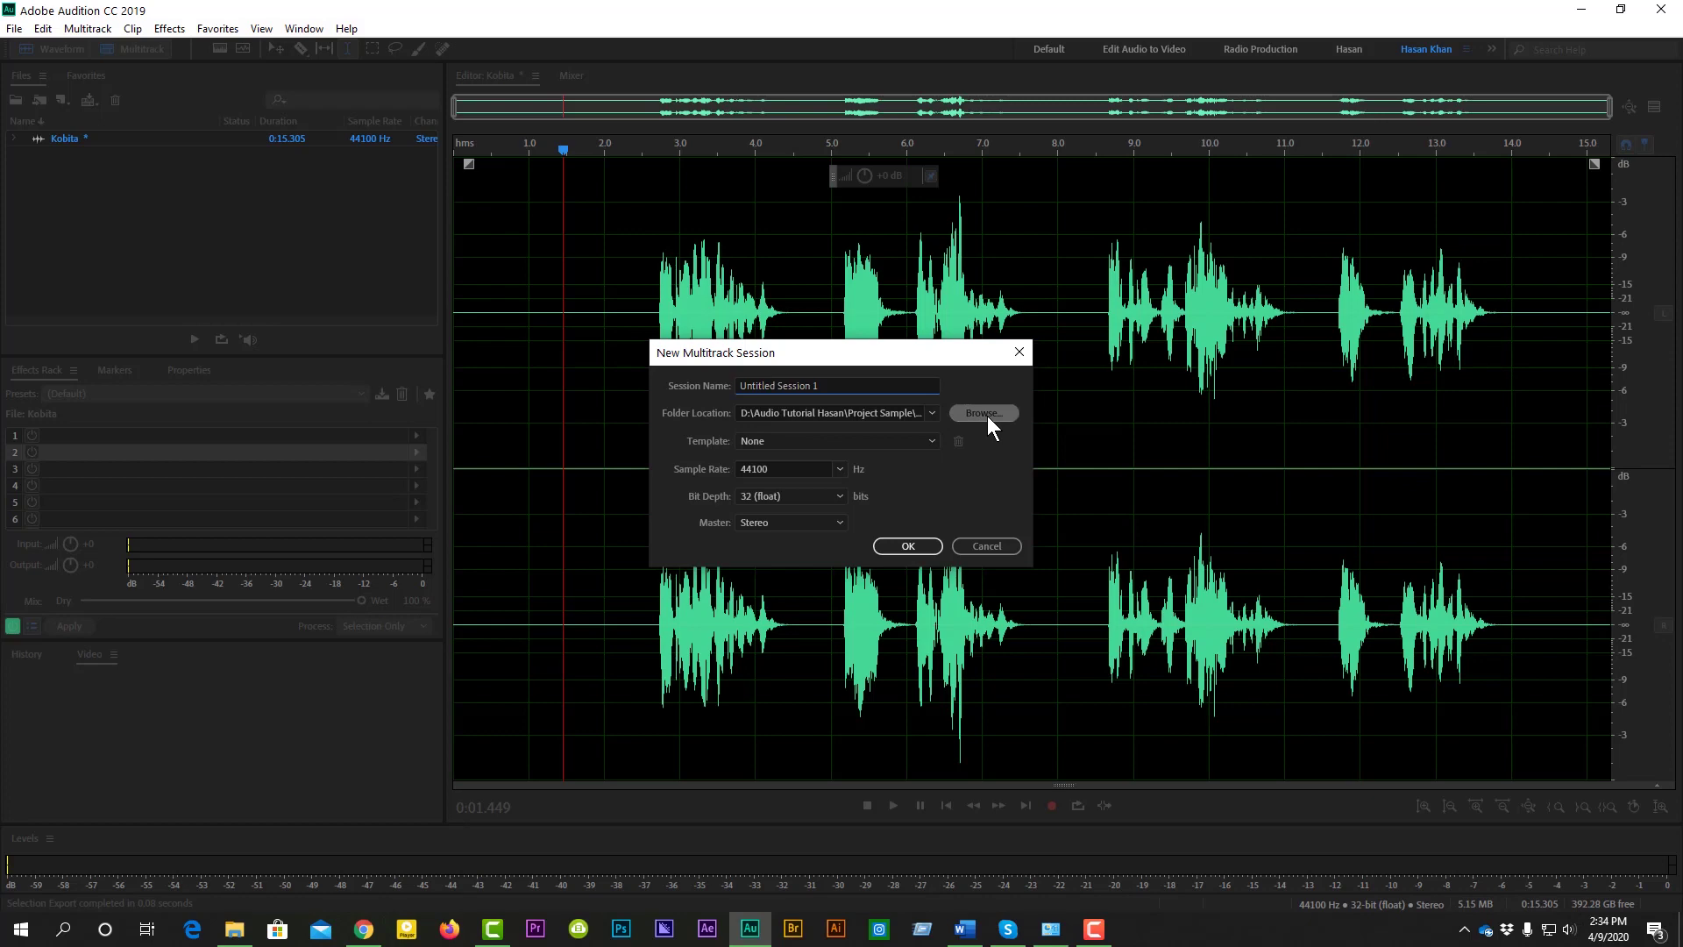
left_click(701, 484)
triple_click(811, 382)
type("kobita")
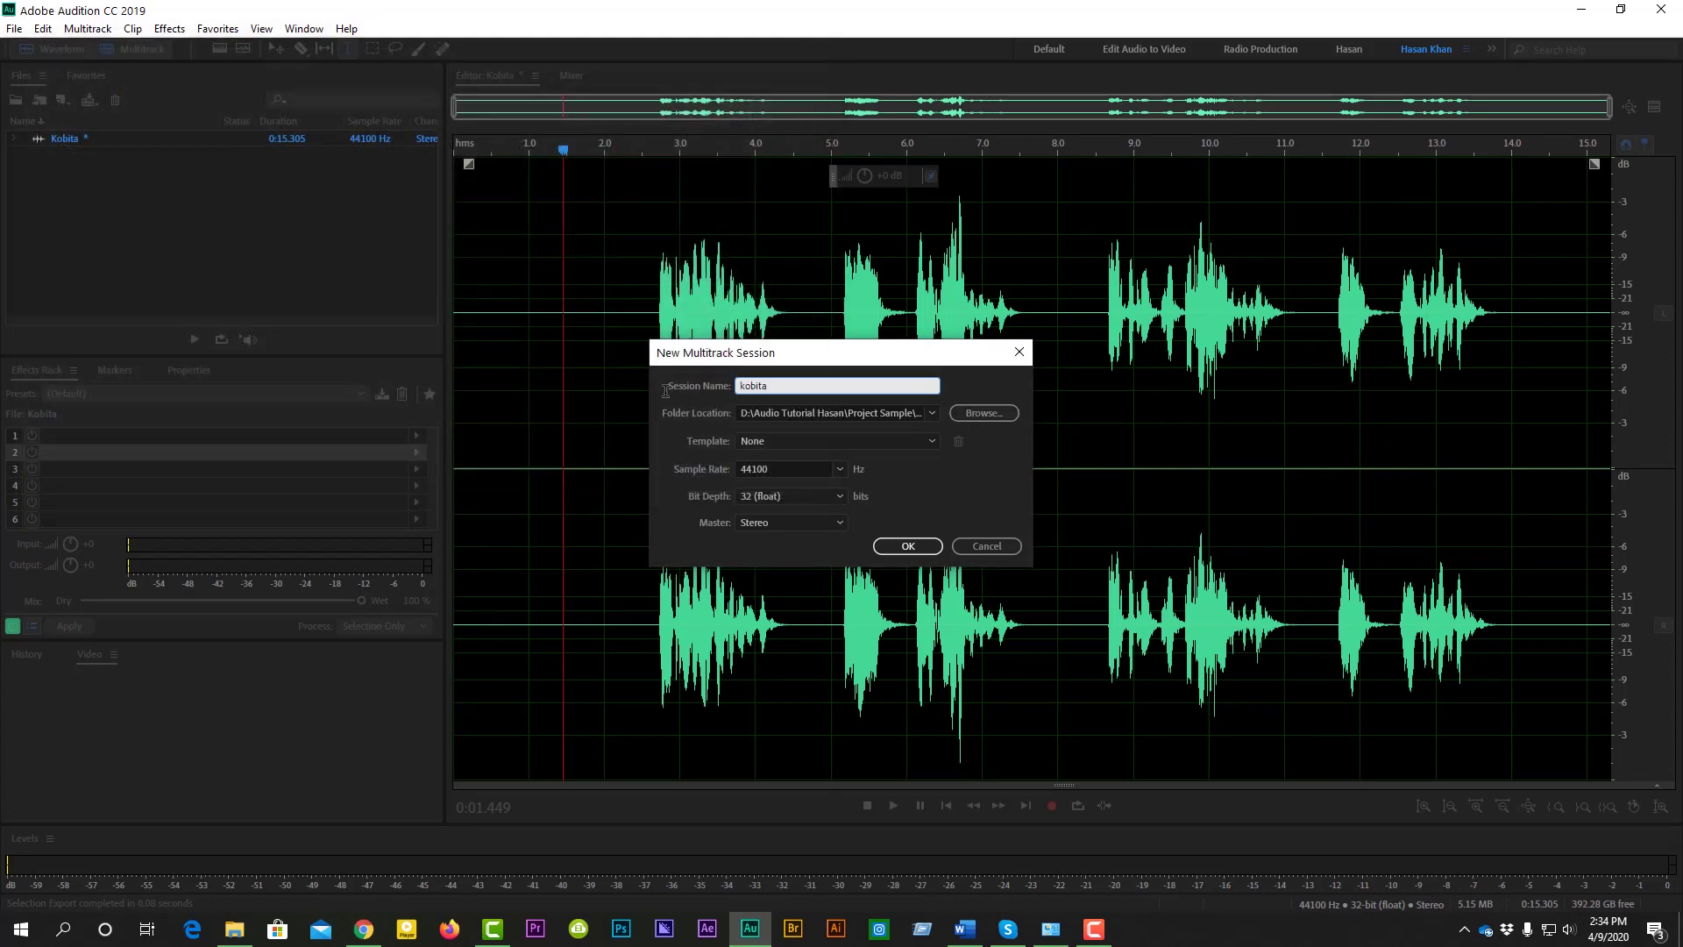
left_click(908, 545)
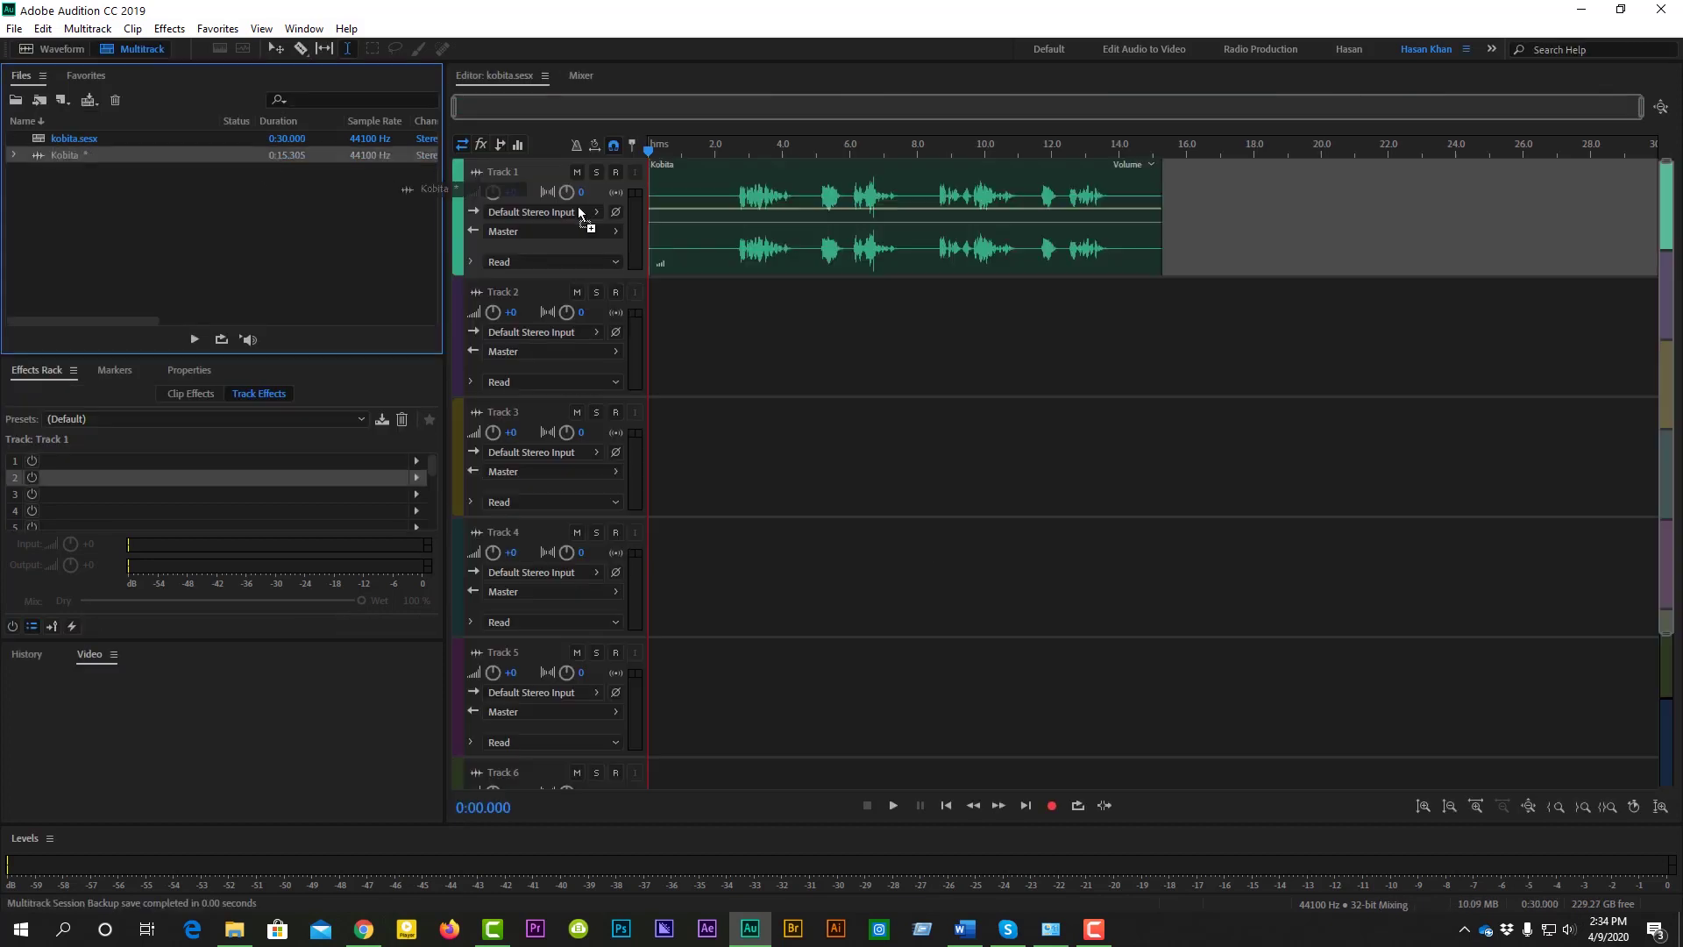
mouse_move(655, 212)
left_mouse_down()
mouse_move(682, 214)
mouse_move(633, 216)
left_mouse_up()
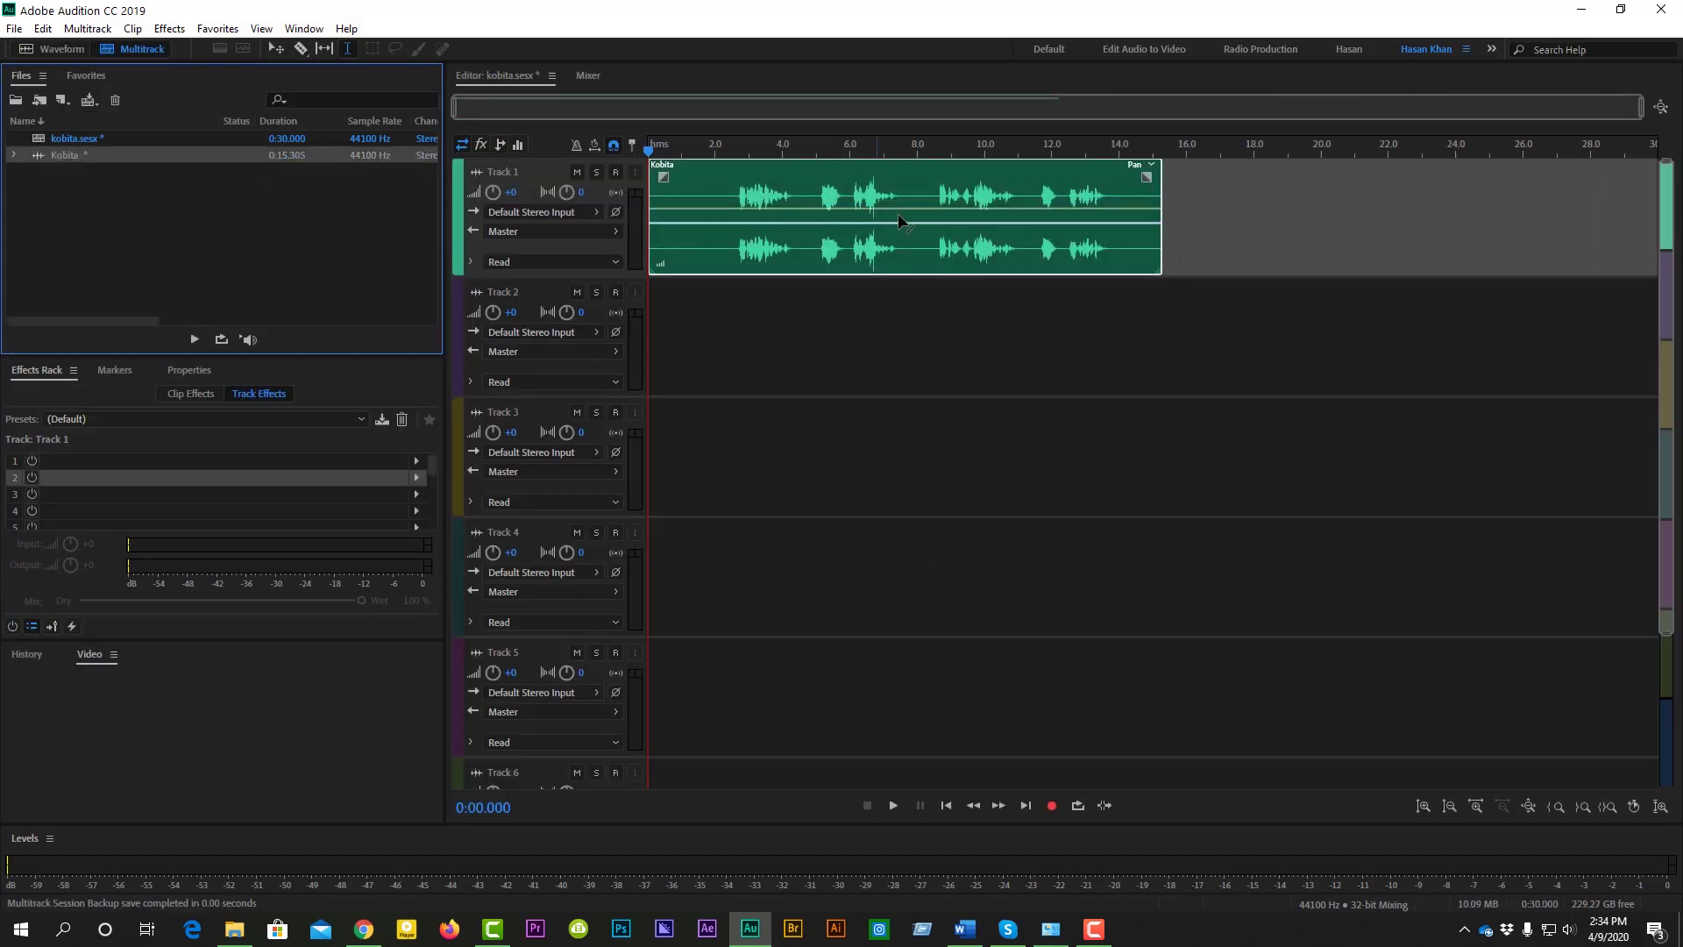
Step: Import arabian-night-project-shihab.mp3 onto Track 2, and trim the Kobita clip's silent ends with its start at about 9 s
double_click(289, 238)
left_click(273, 185)
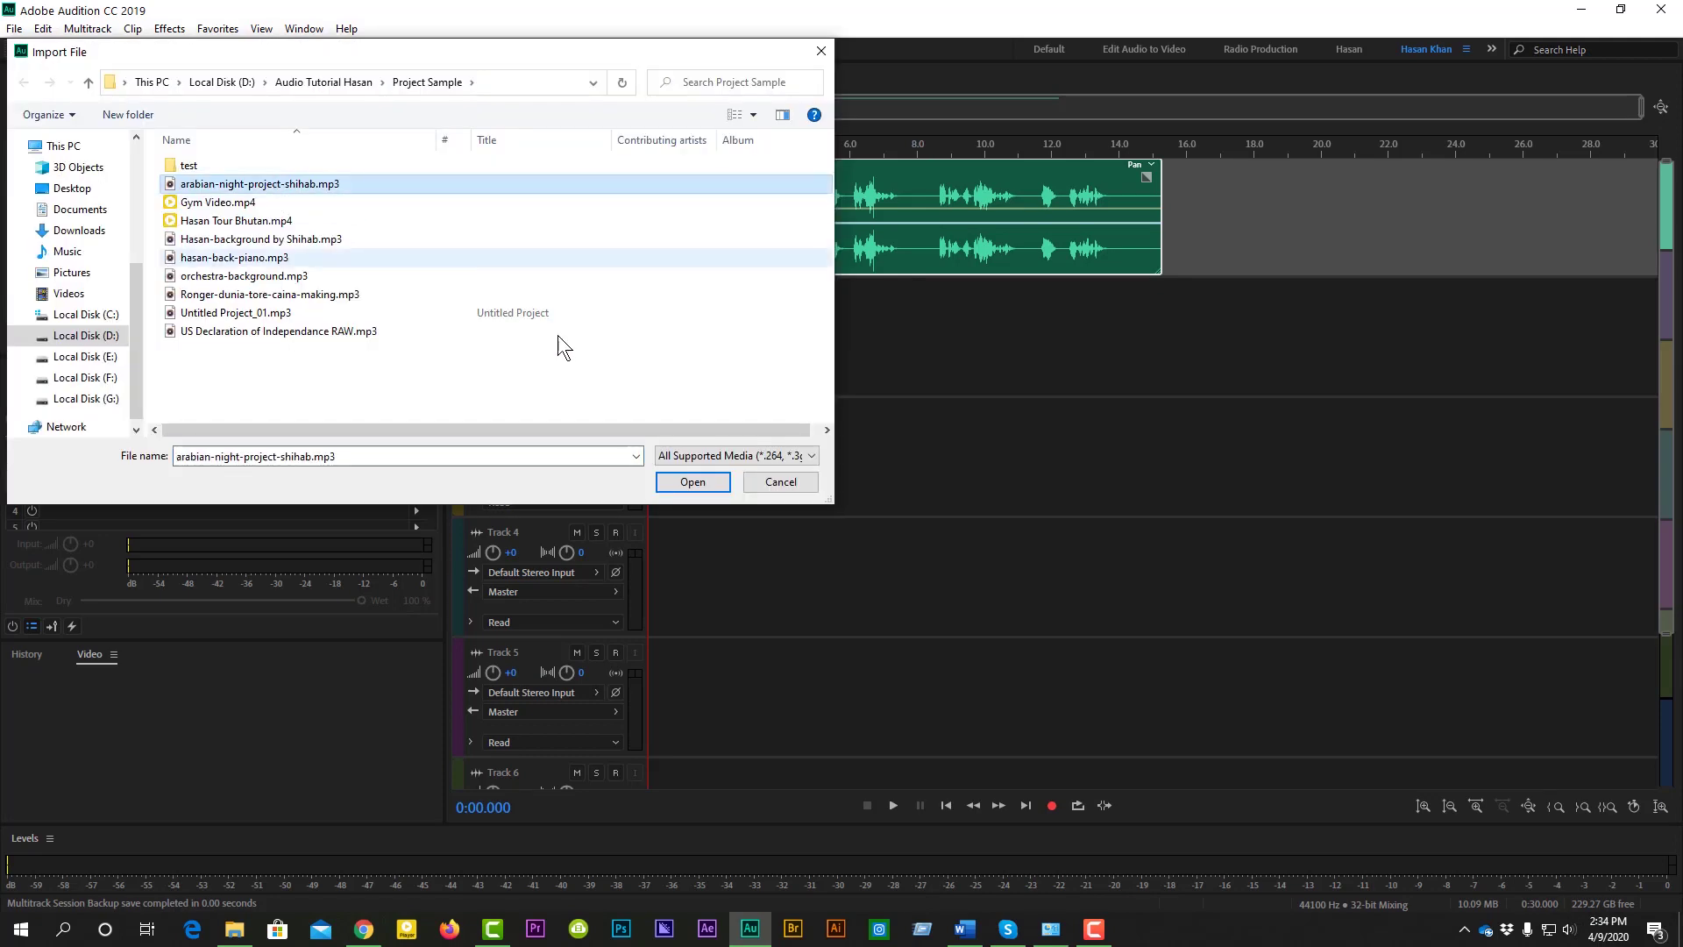
left_click(693, 481)
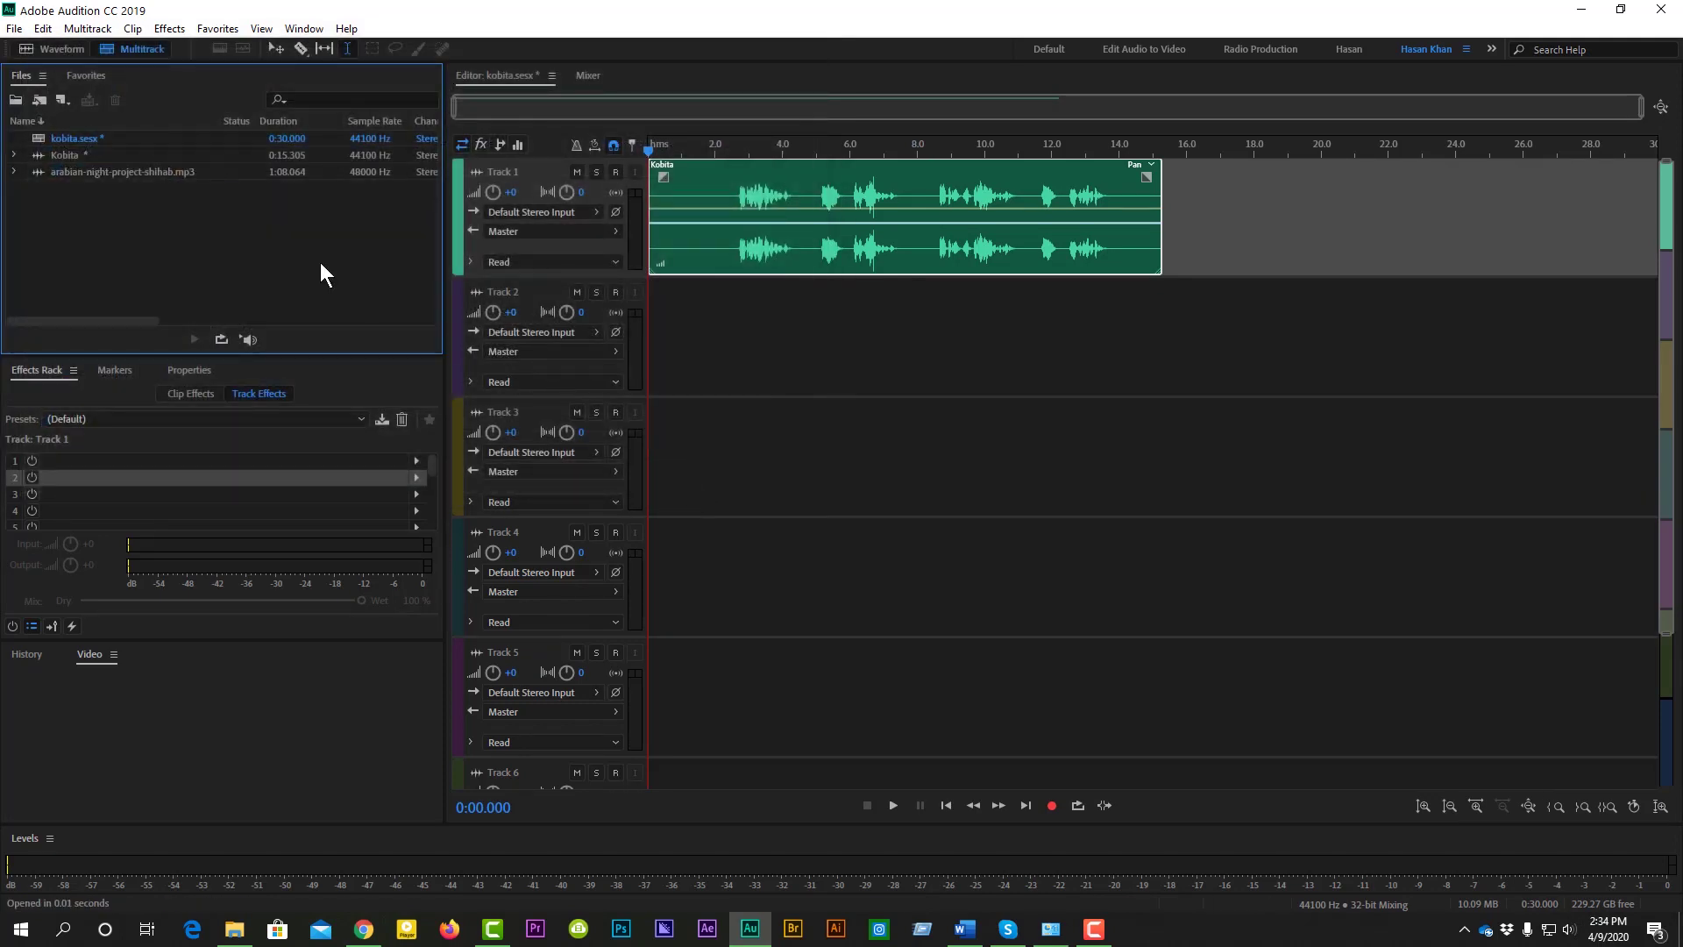
left_click_drag(289, 172, 1066, 173)
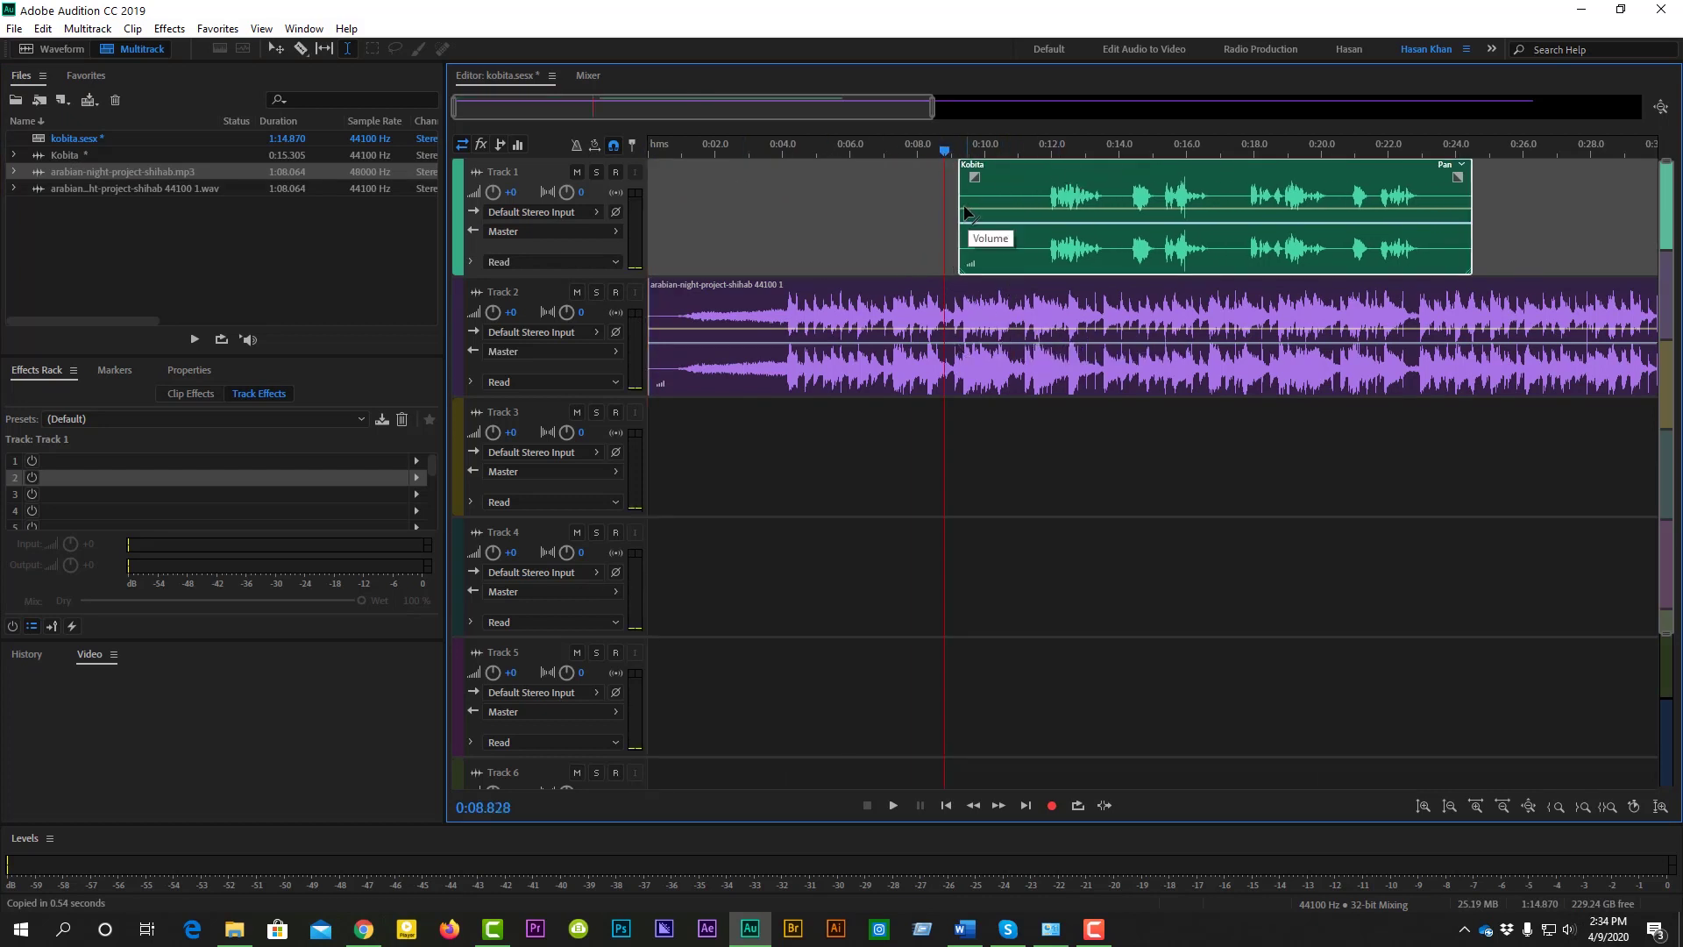
left_click_drag(962, 204, 1021, 181)
Step: Add volume keyframes to the music clip, lowering it to about -18 dB under the voice and raising it again after the voice ends
left_click(939, 334)
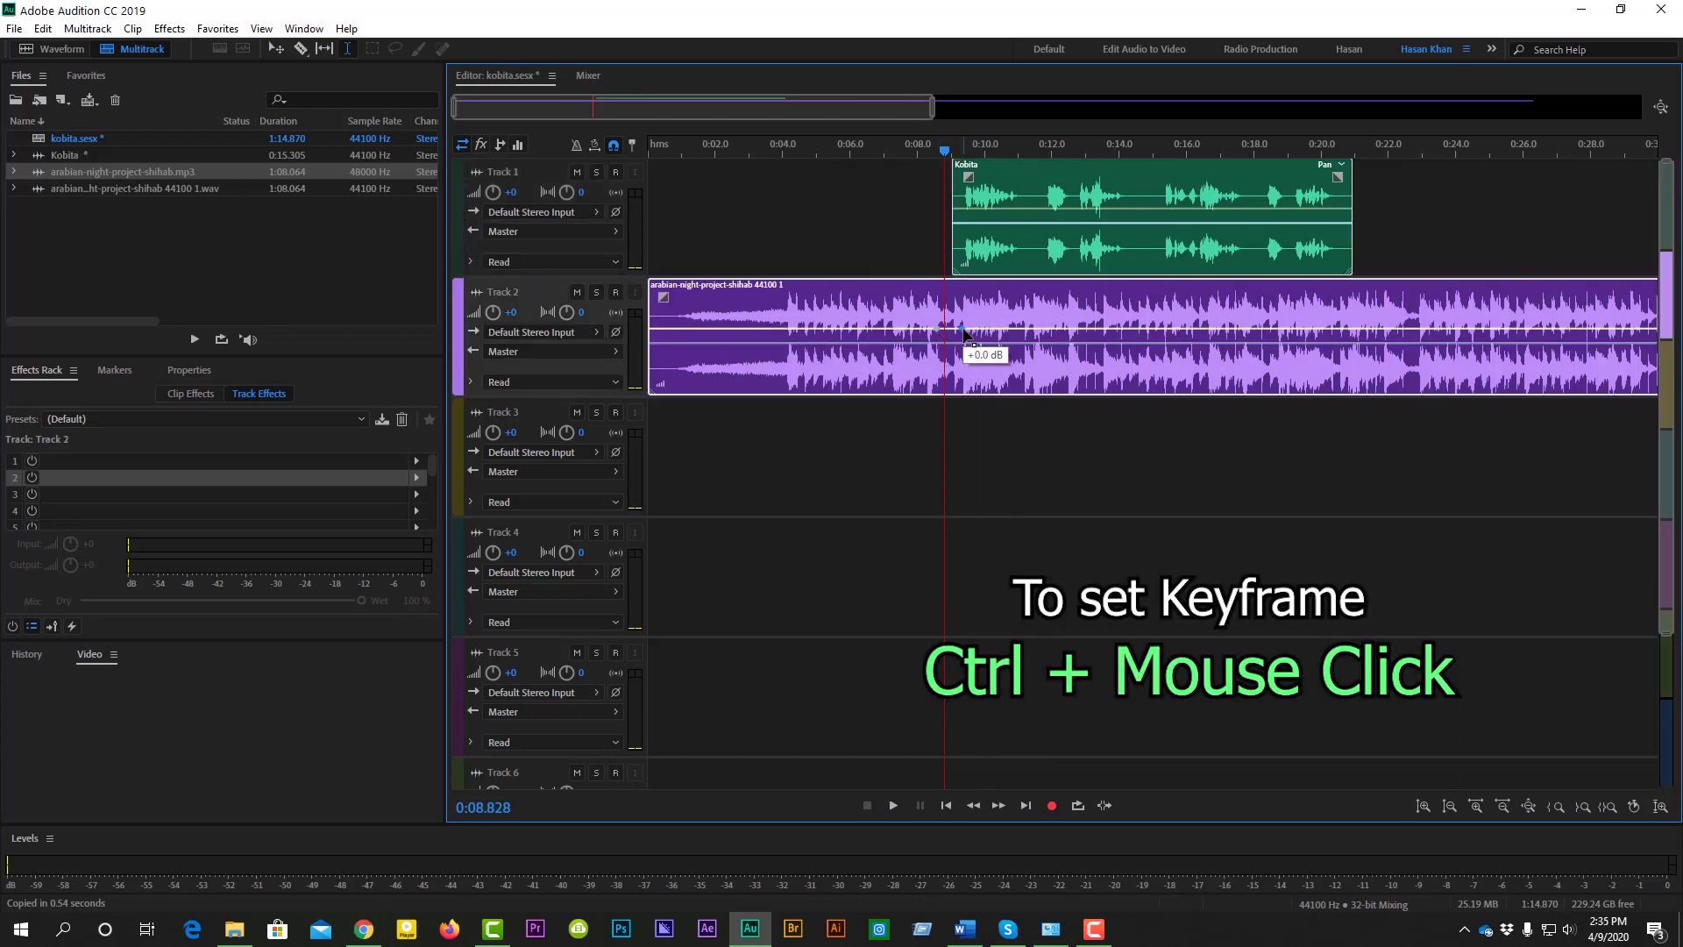
left_click_drag(962, 331, 961, 373)
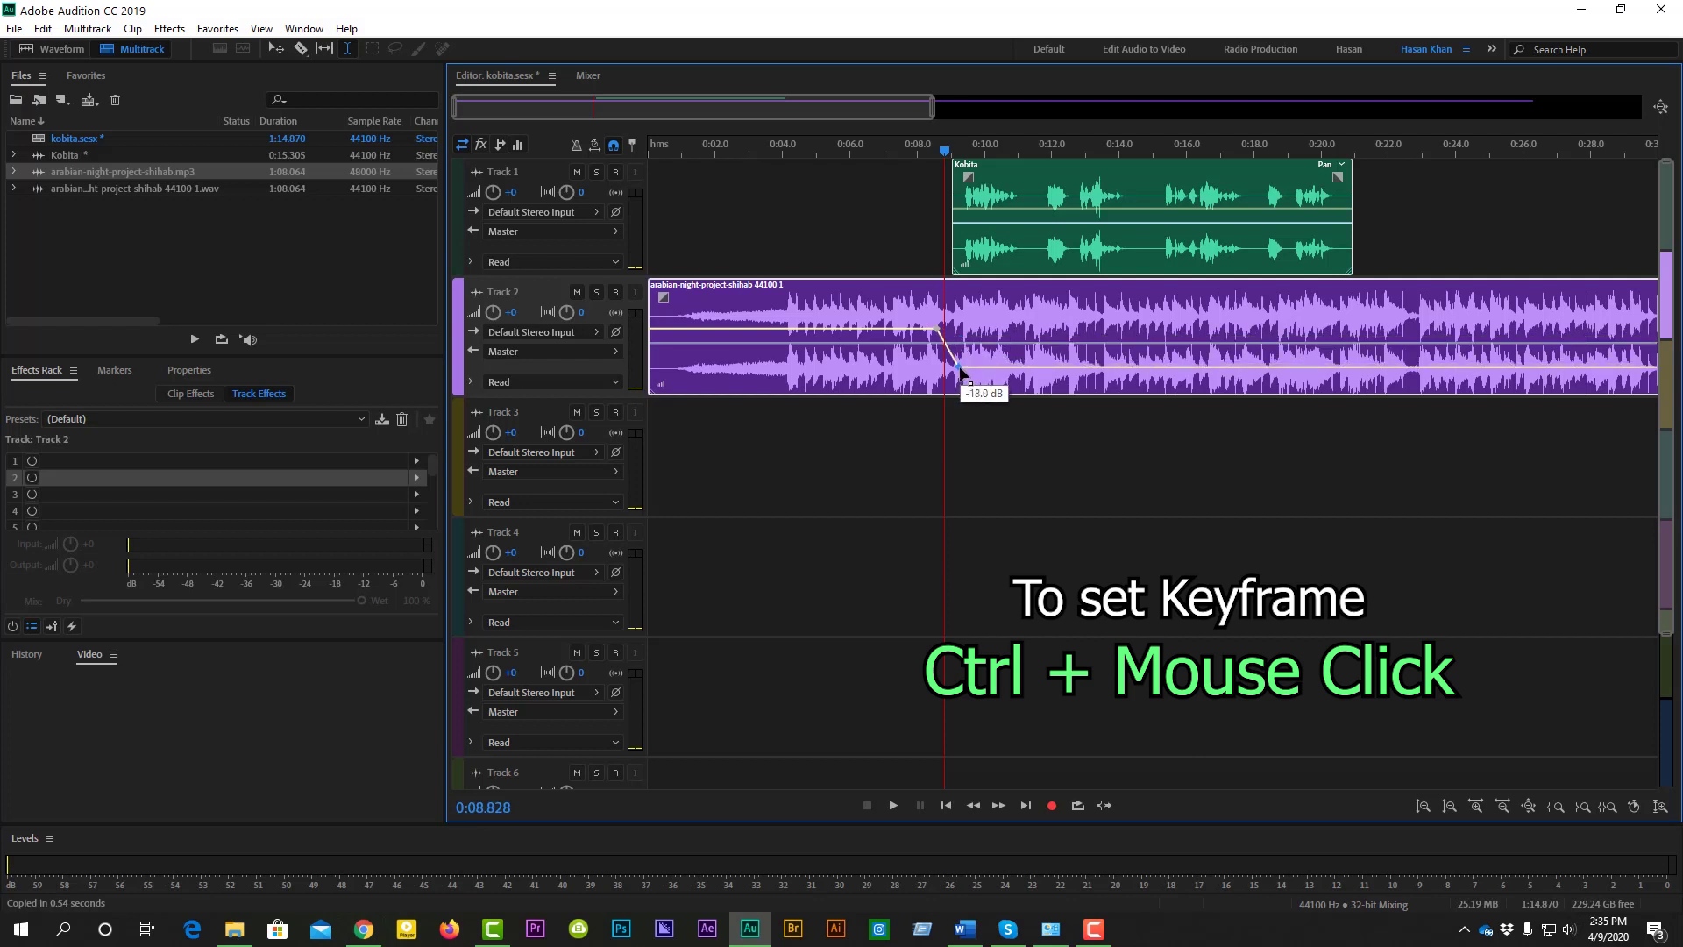
left_click_drag(1367, 368, 1372, 330)
Step: Shorten the music clip to end at about 24 s and give it a fade-out with a linear value of 19
scroll(1137, 116, "down", 2)
scroll(1137, 116, "down", 2)
left_click_drag(1565, 311, 920, 298)
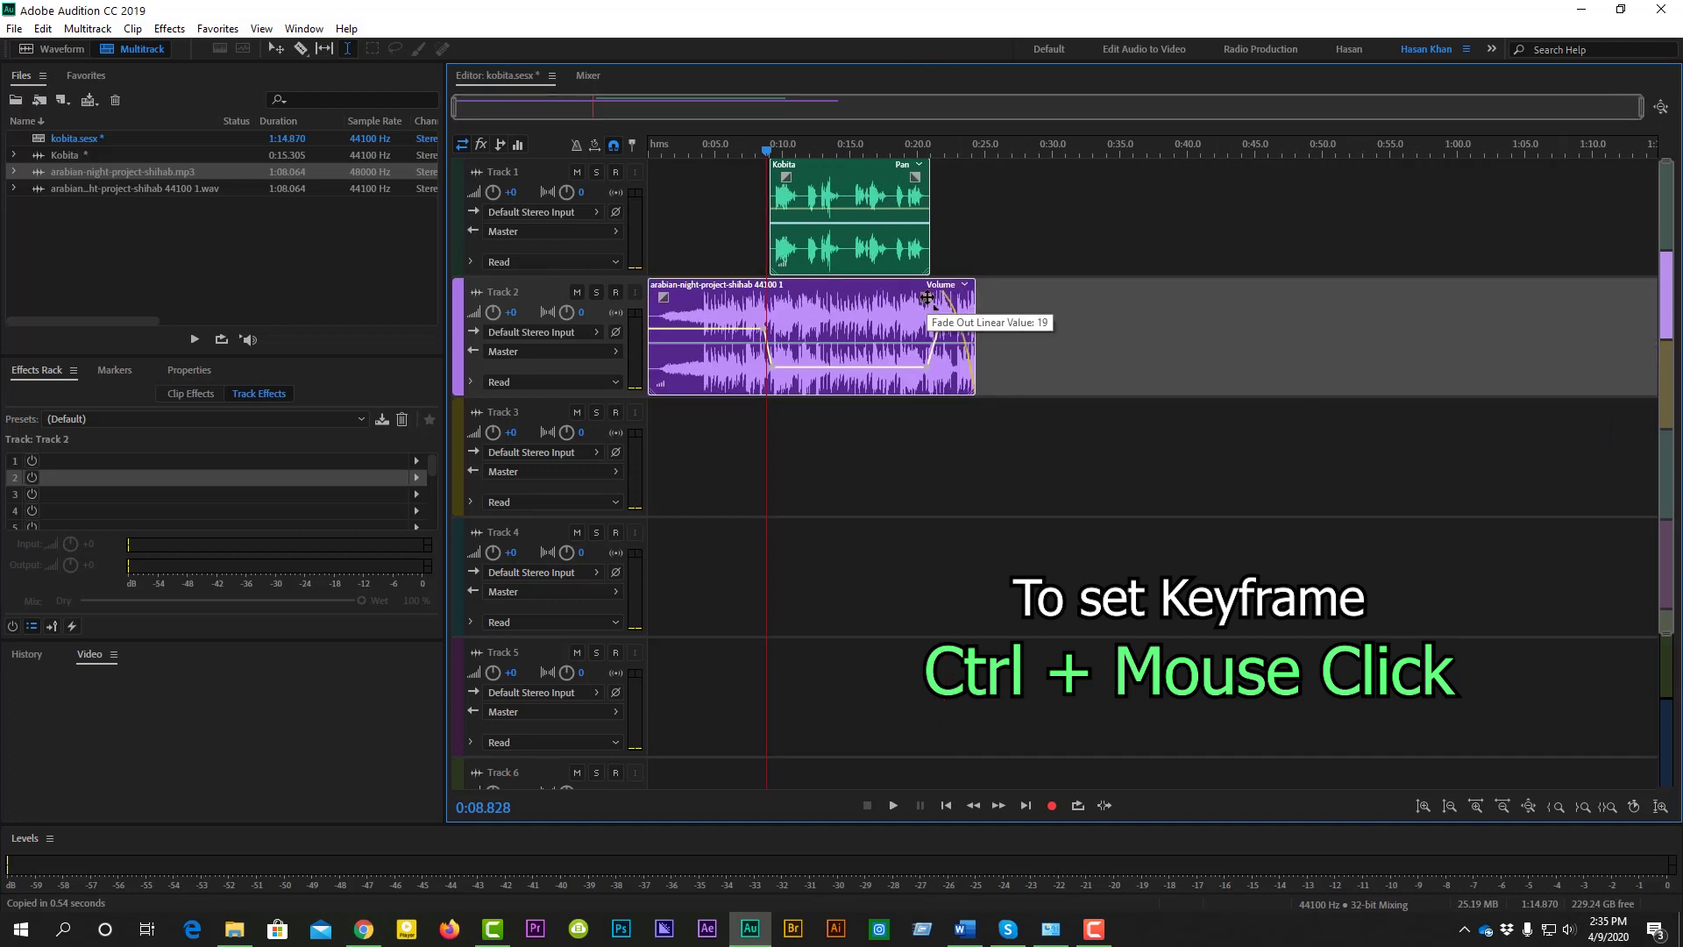
Step: Play the session from near the start to preview the voice mixed with the background music
left_click(660, 156)
key("space")
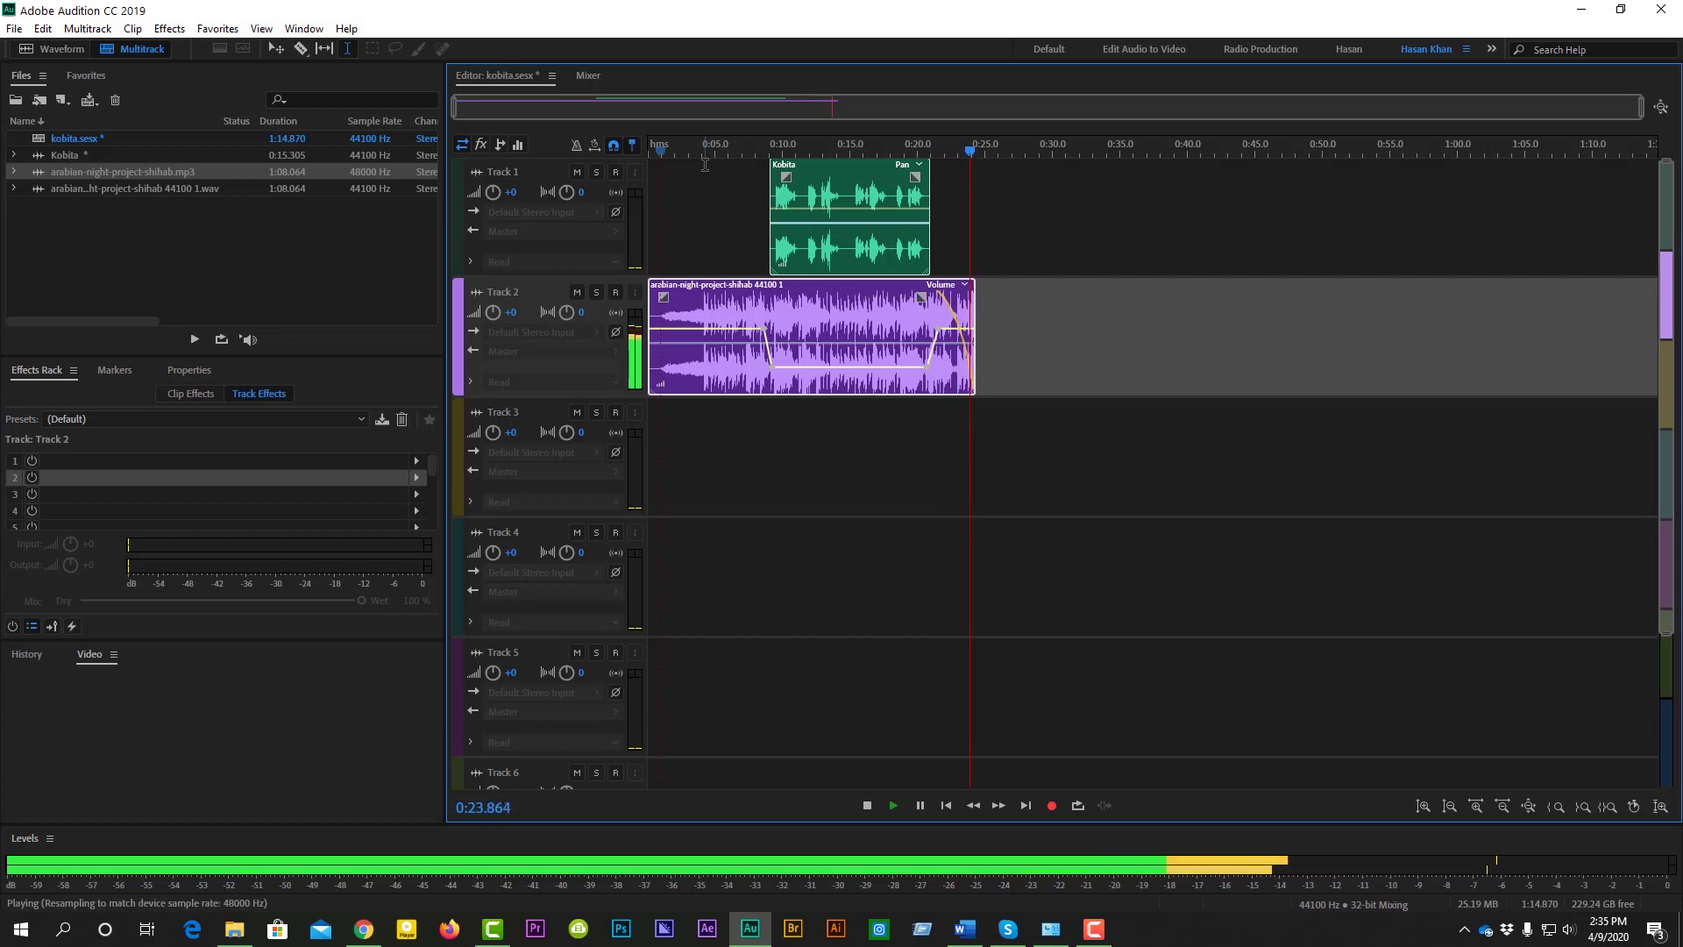
left_click(705, 164)
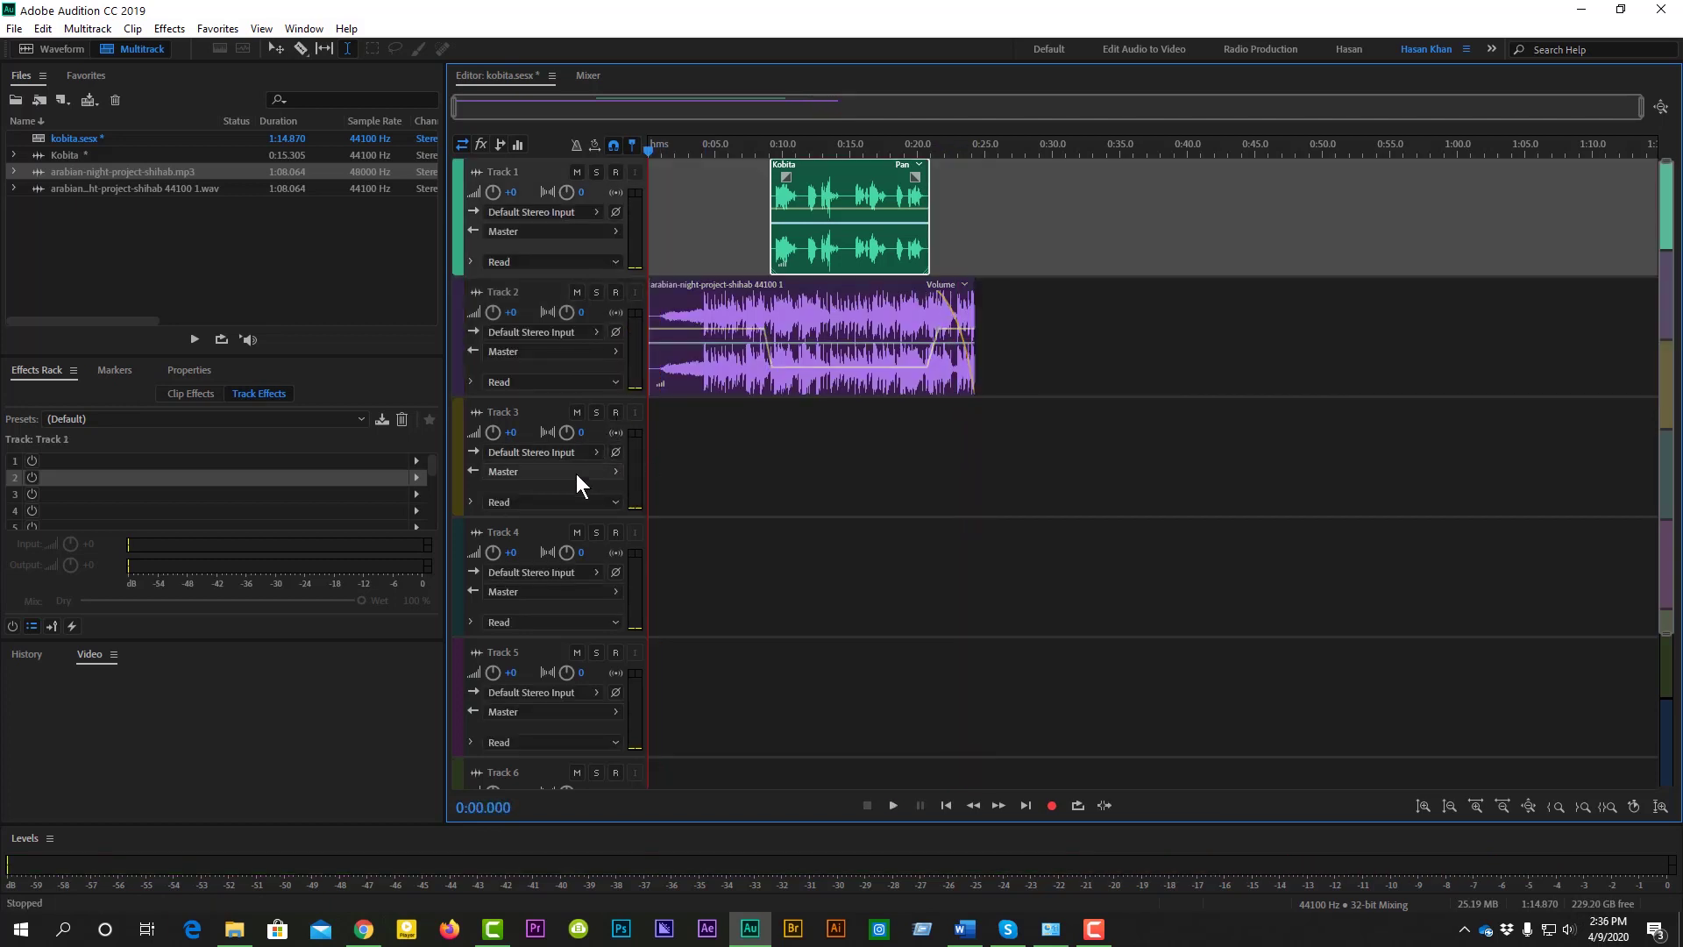
Step: Arm Track 3 for recording
left_click(529, 409)
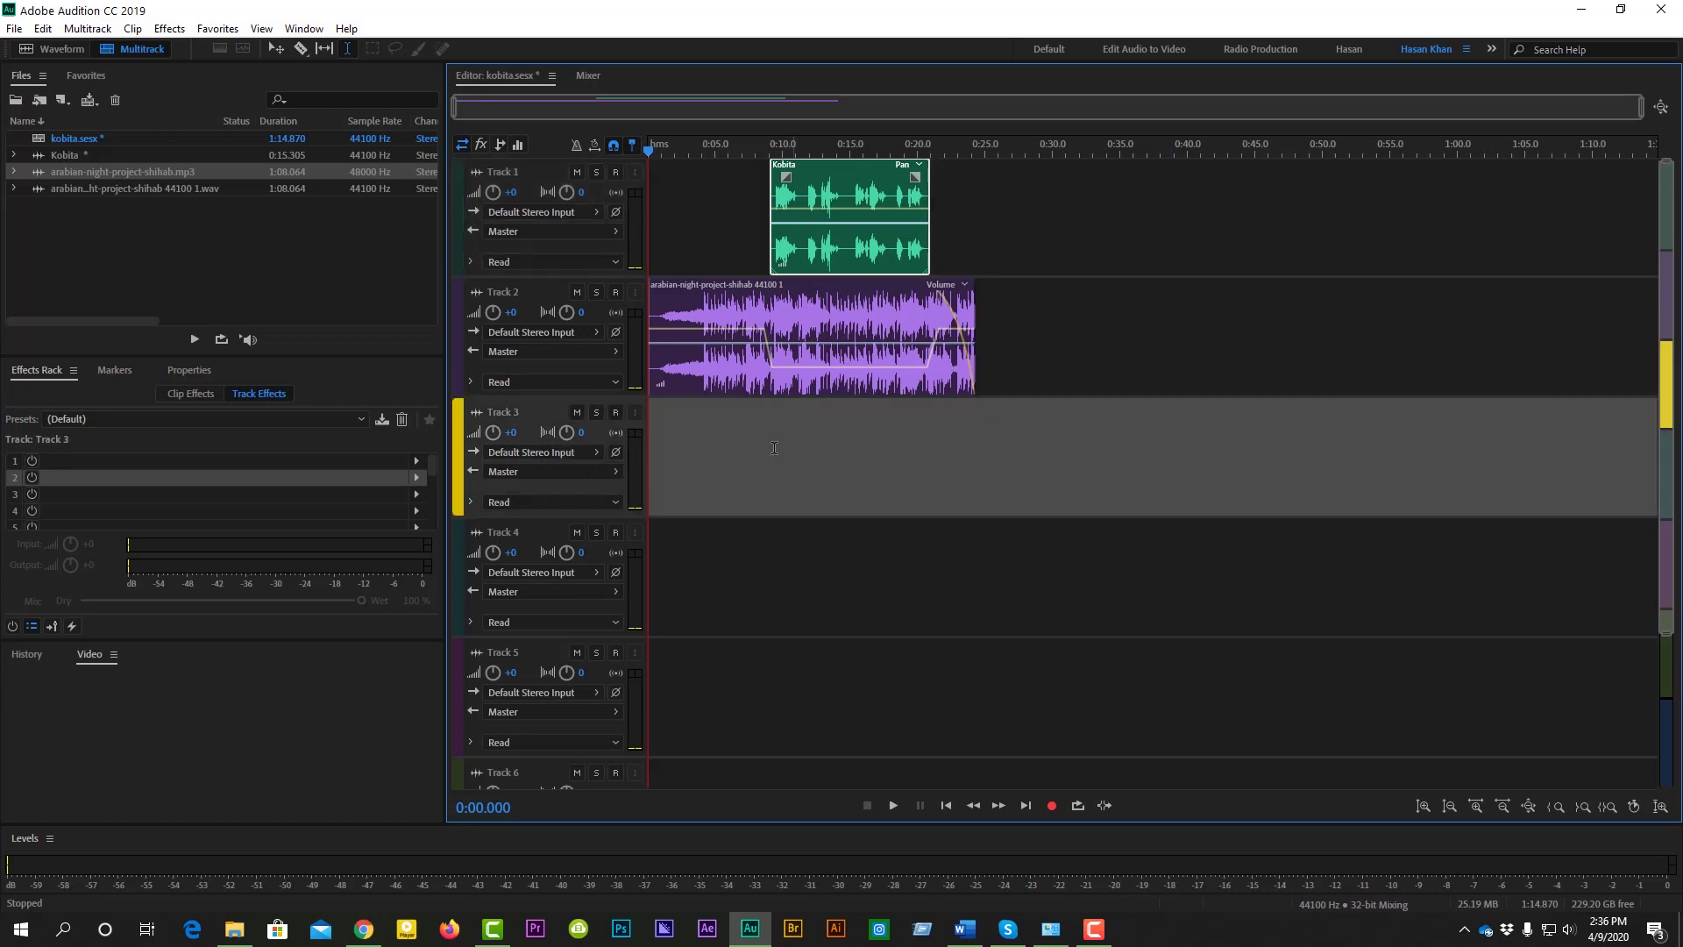
left_click(617, 412)
left_click(583, 351)
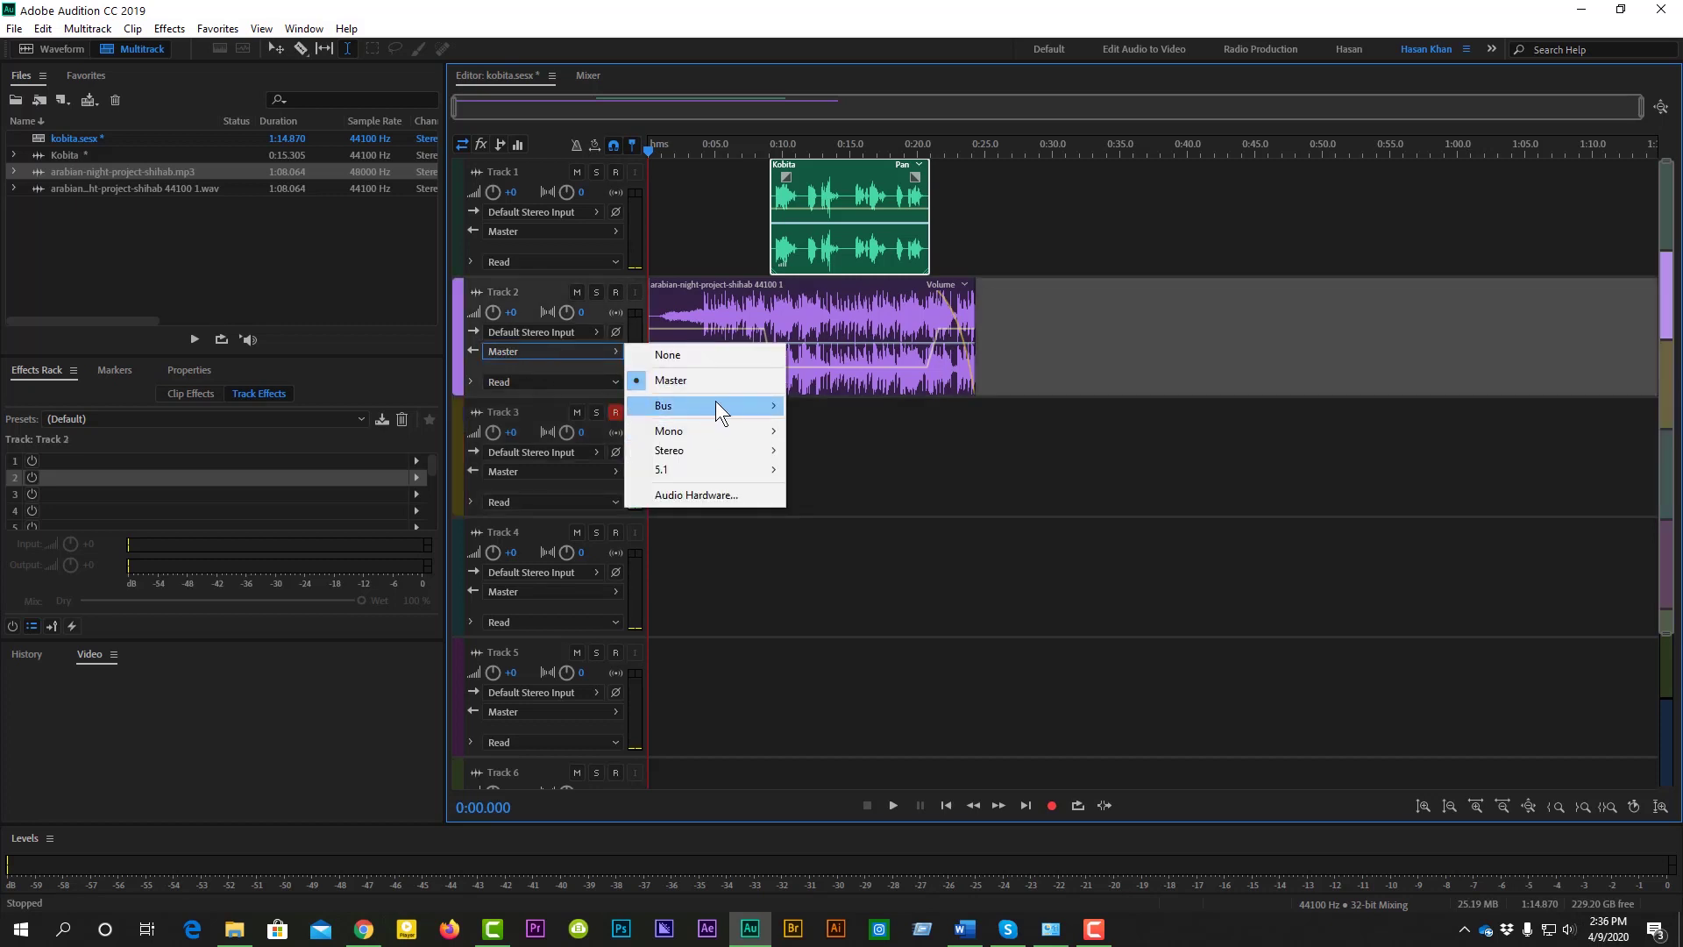
mouse_move(752, 431)
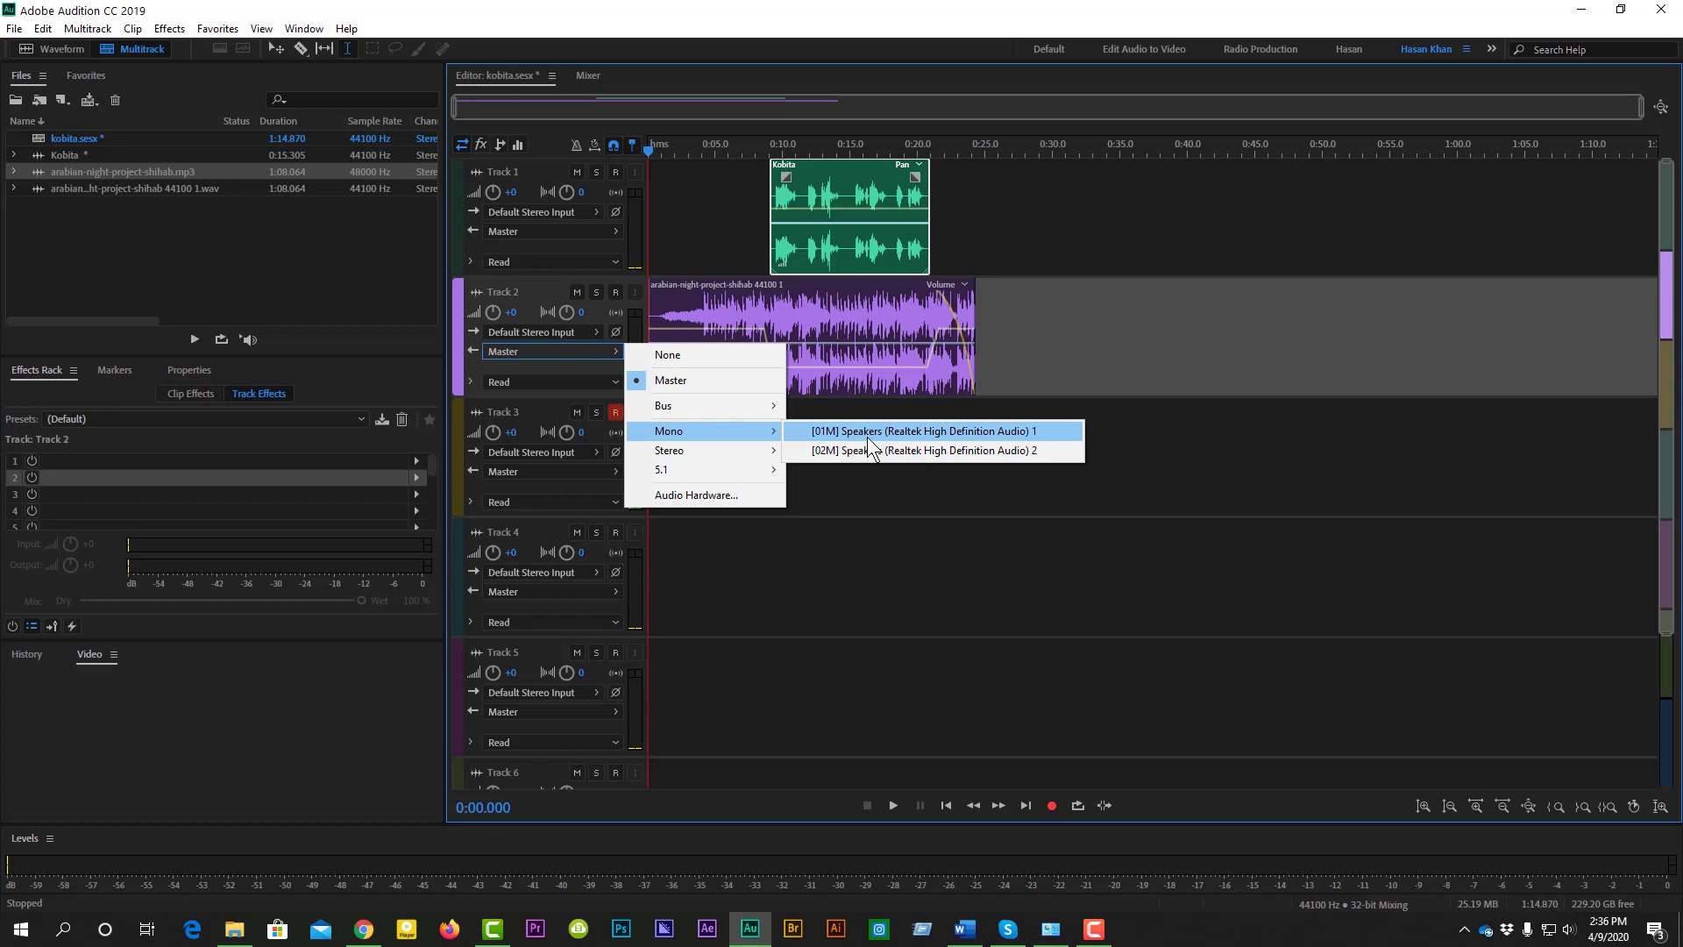
left_click(949, 476)
Step: Mute Track 1 and record about 23 s of voice on Track 3 over the music, starting near the beginning of the session
left_click(741, 295)
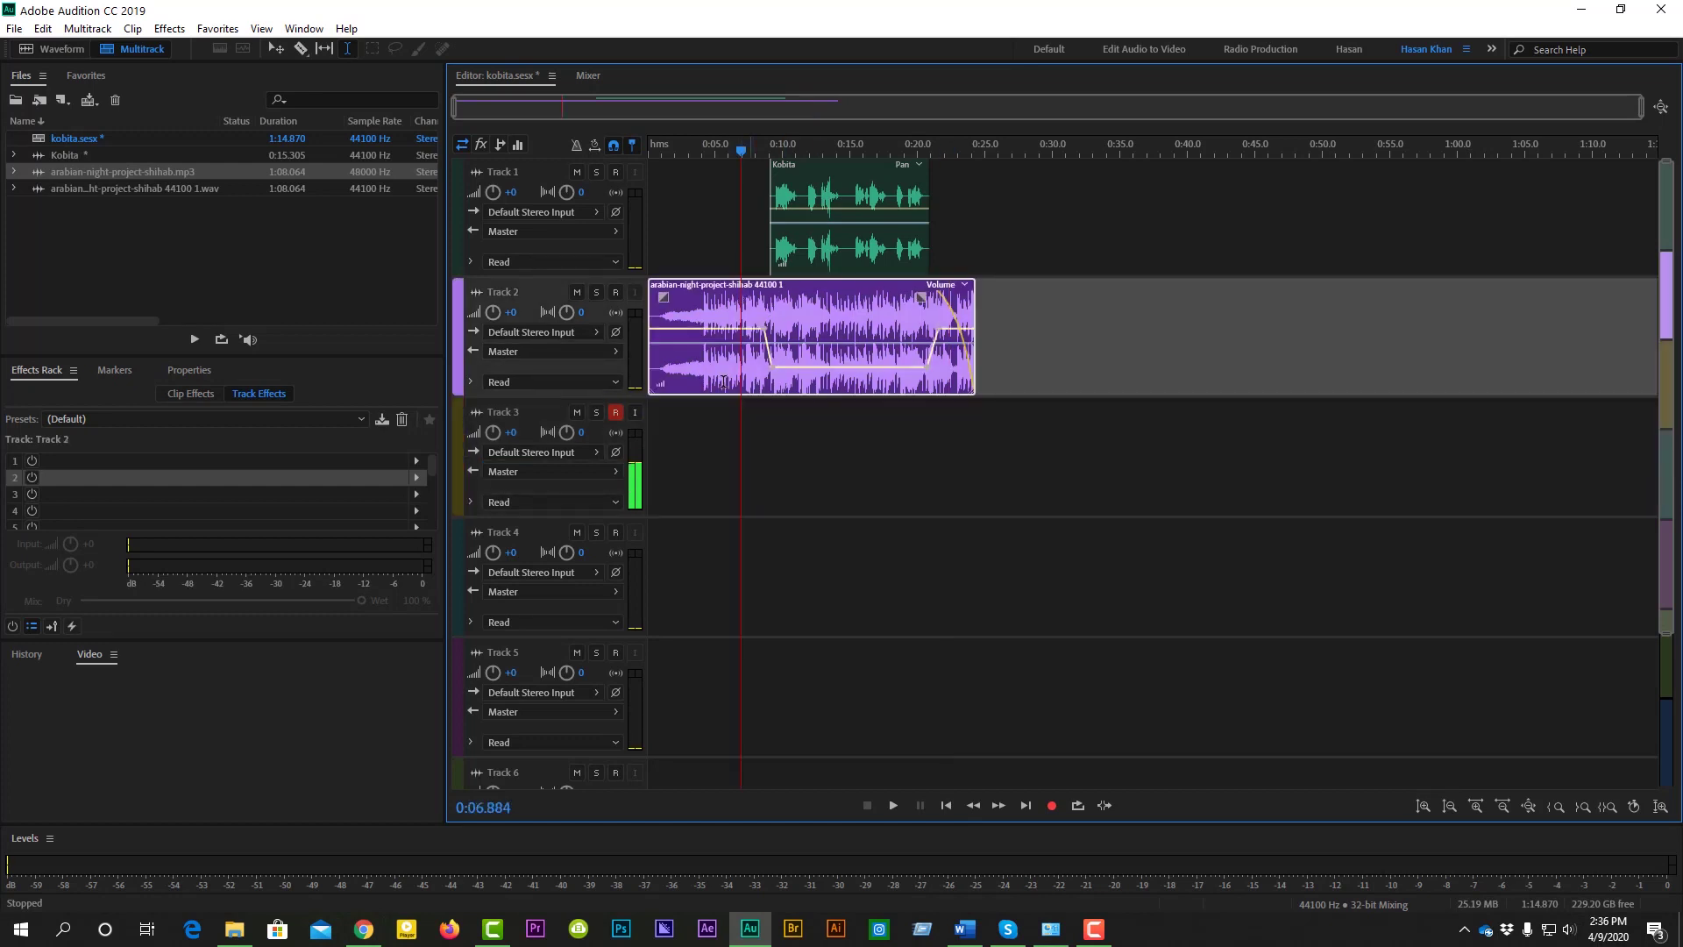
left_click(653, 386)
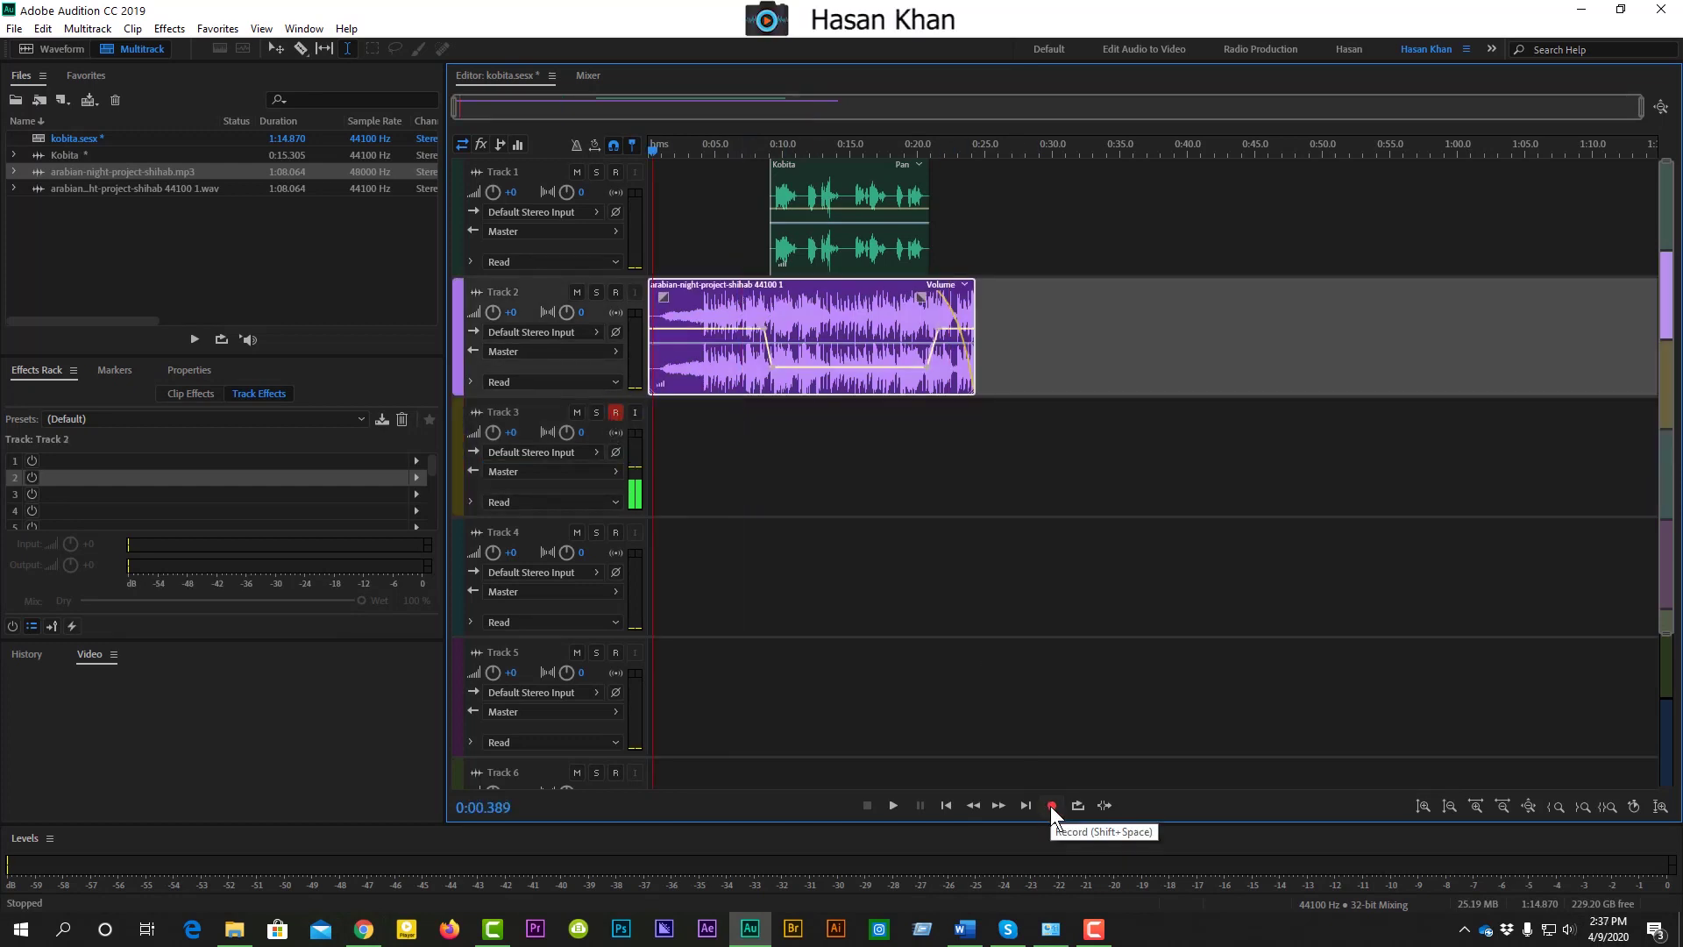
left_click(577, 171)
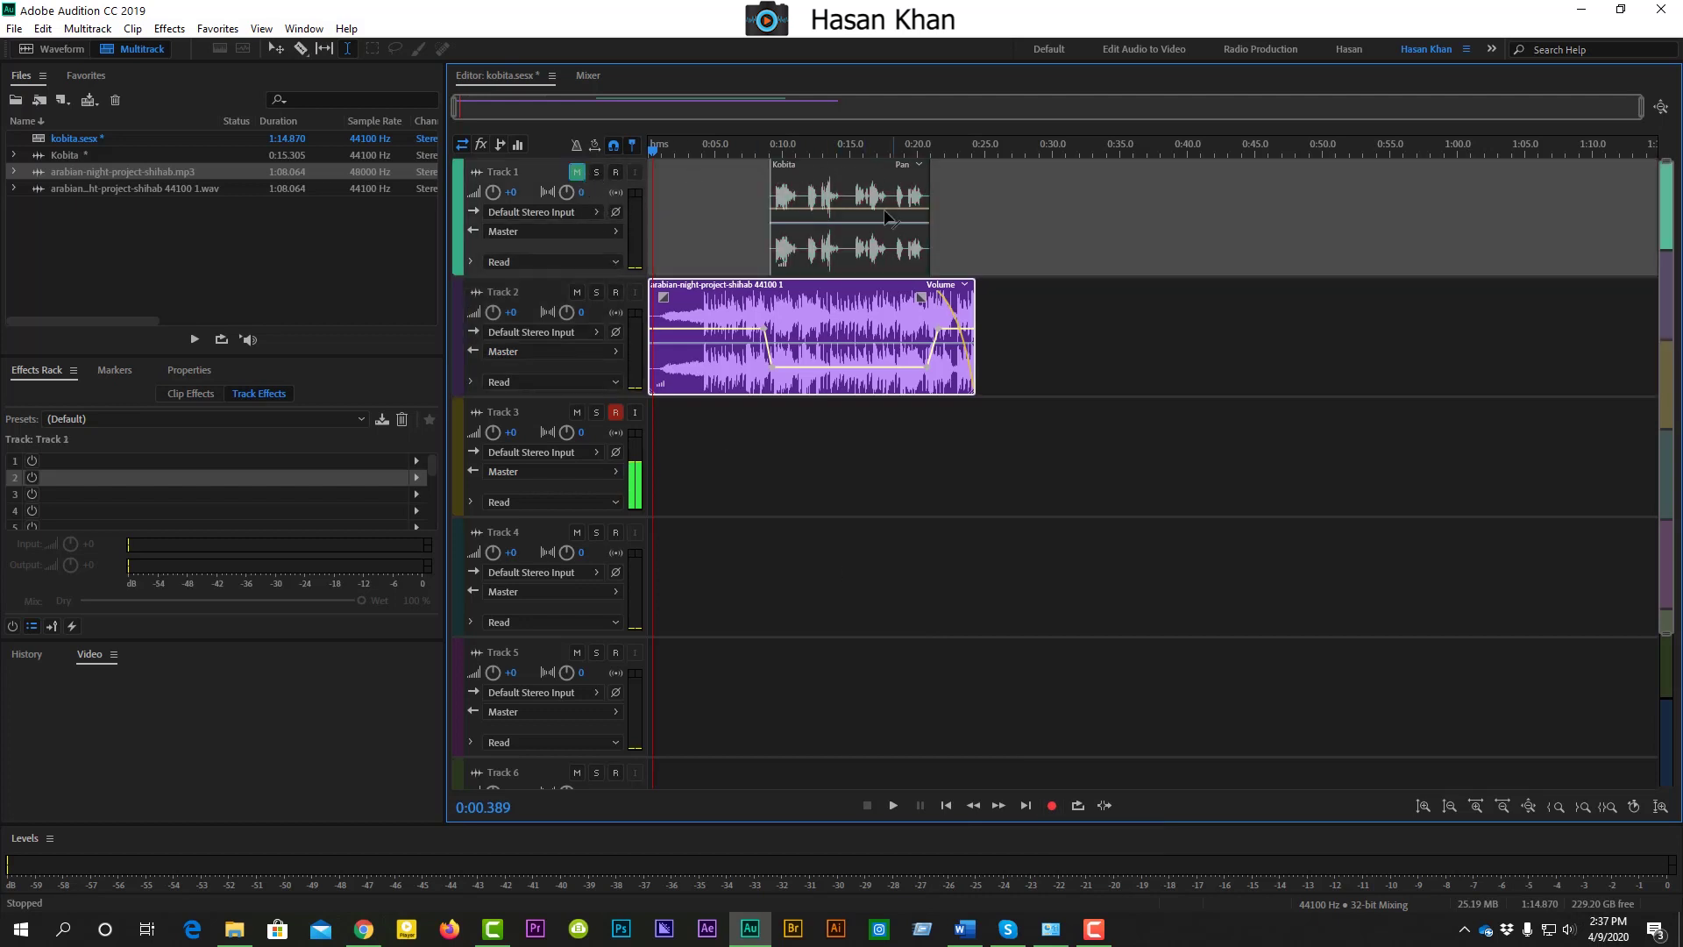
left_click(1053, 804)
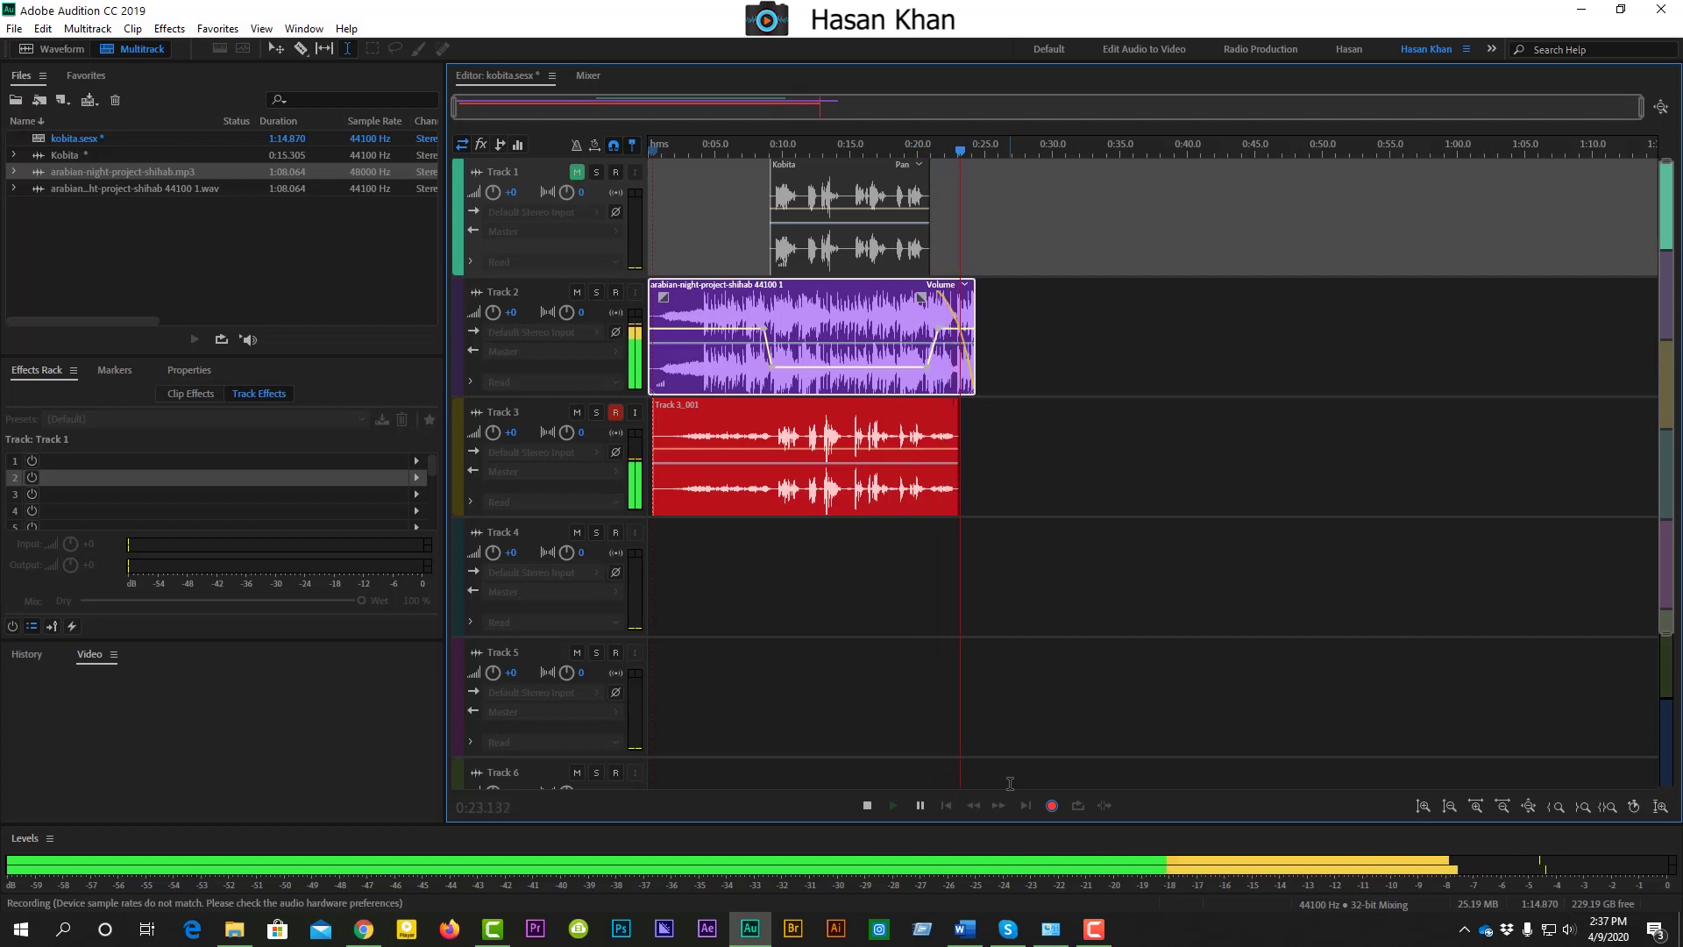
key("space")
Step: Trim the Track 3 recording to span about 9 to 21 s, and play the mix back with the track disarmed
left_click(671, 425)
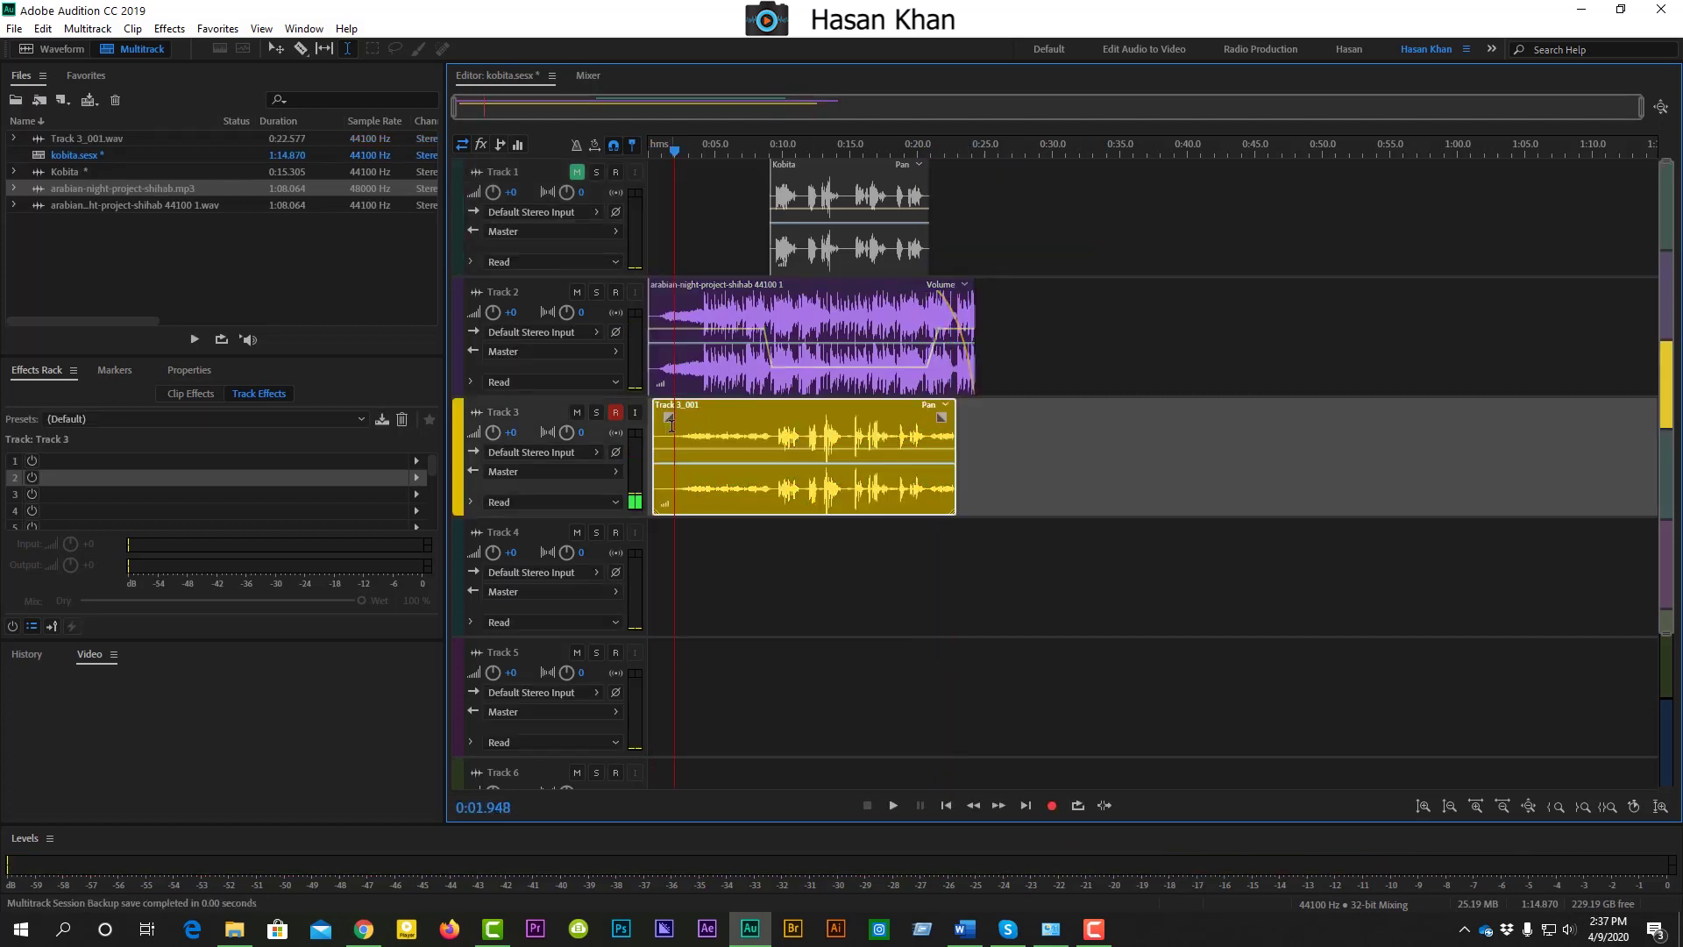
left_click_drag(657, 424, 779, 425)
left_click_drag(954, 436, 929, 436)
left_click(615, 412)
key("space")
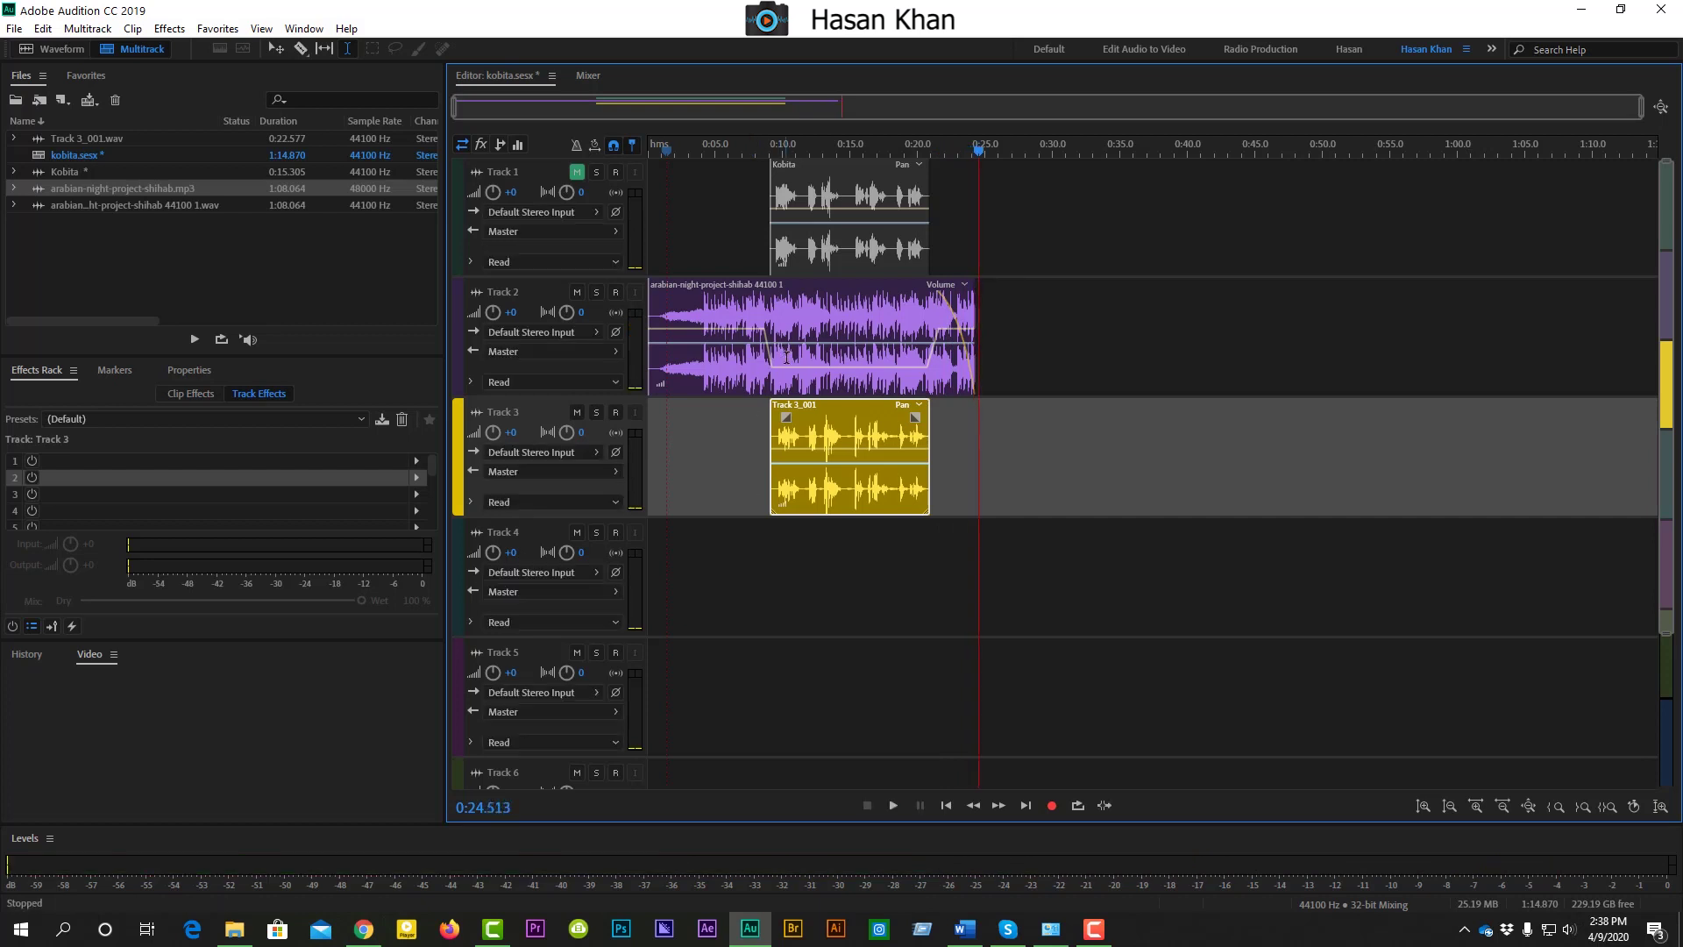
Step: Mute the new recording on Track 3 and unmute Track 1 so the original voice clip plays with the music
left_click(577, 412)
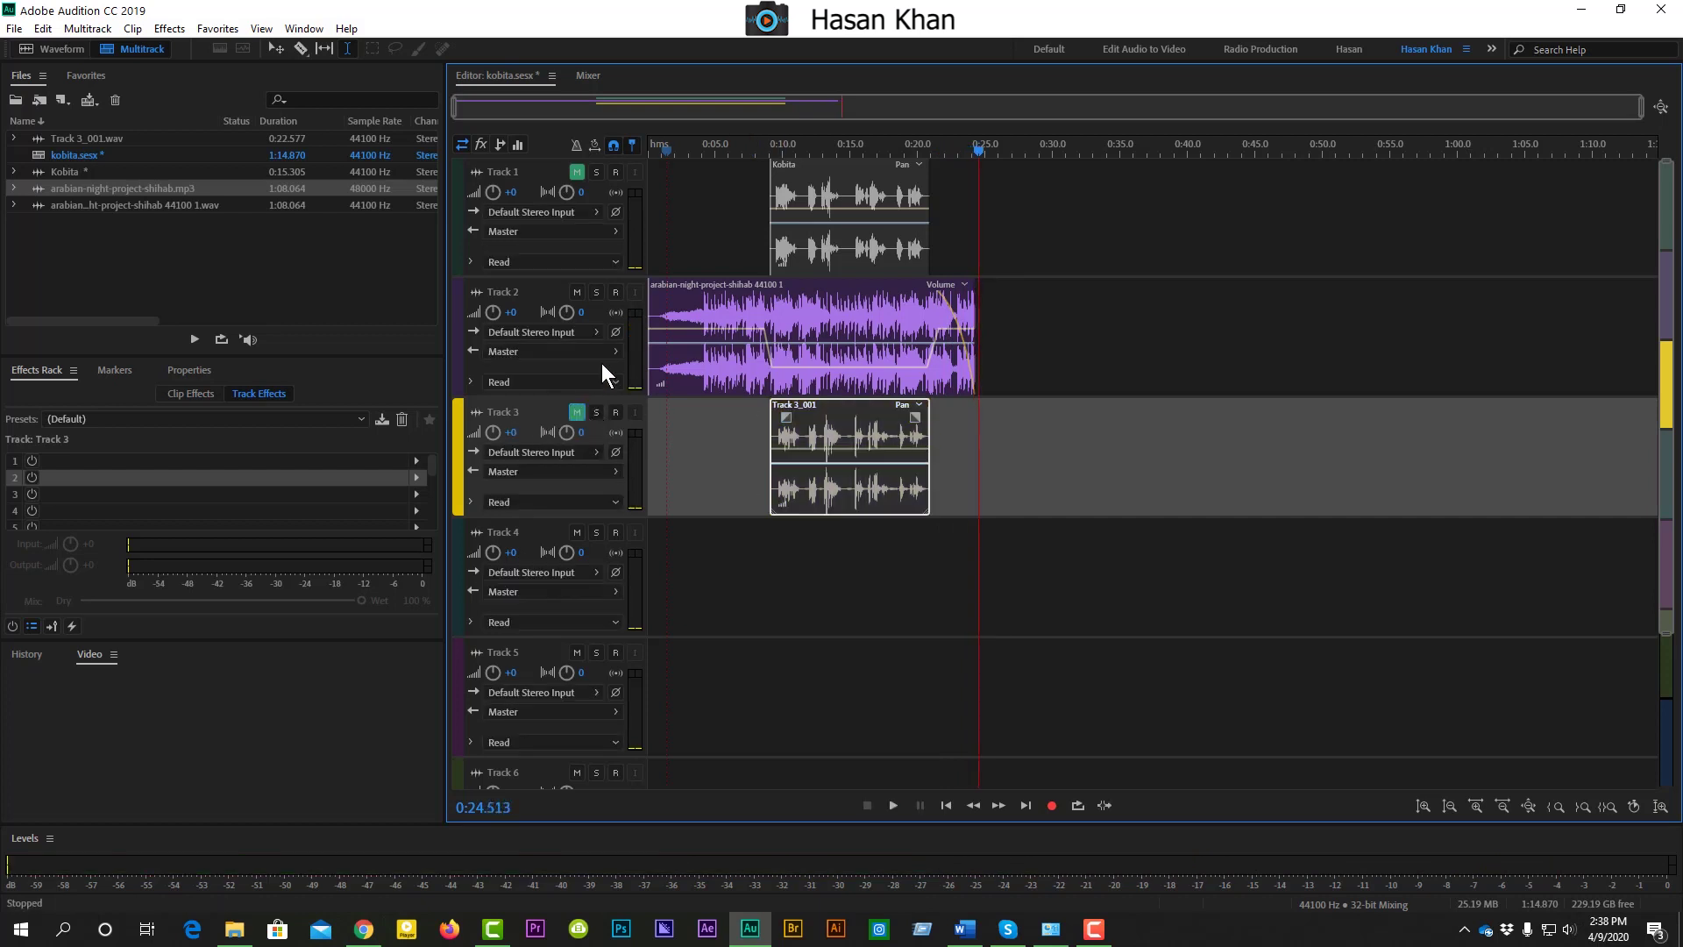
left_click(596, 172)
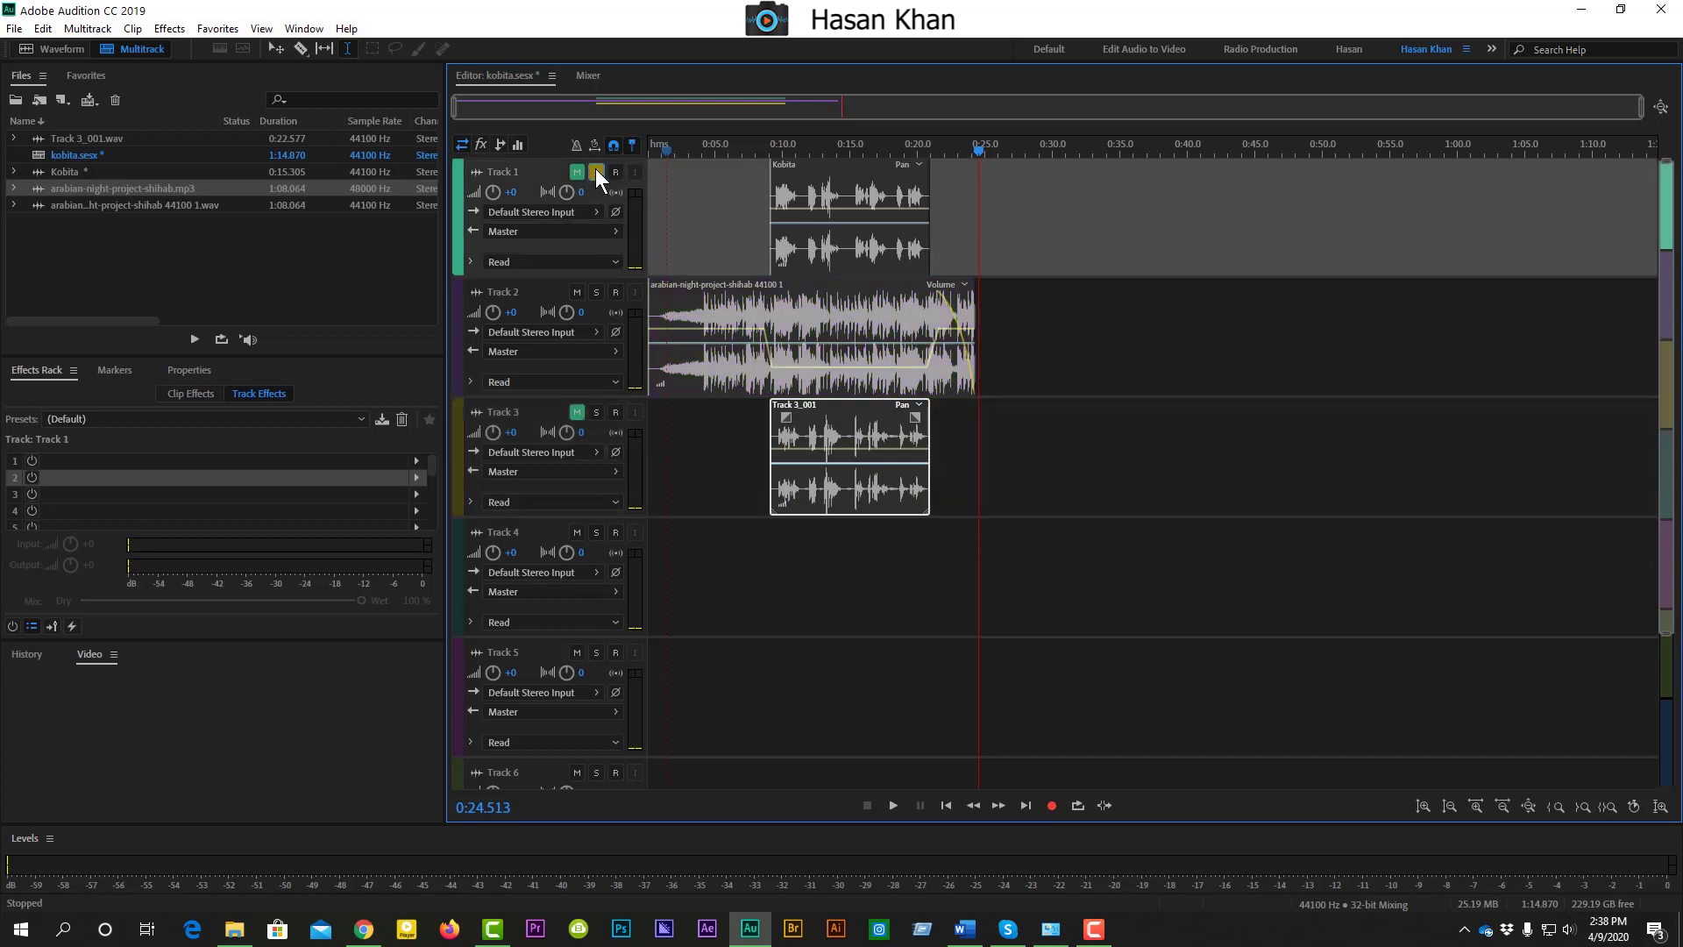
left_click(577, 172)
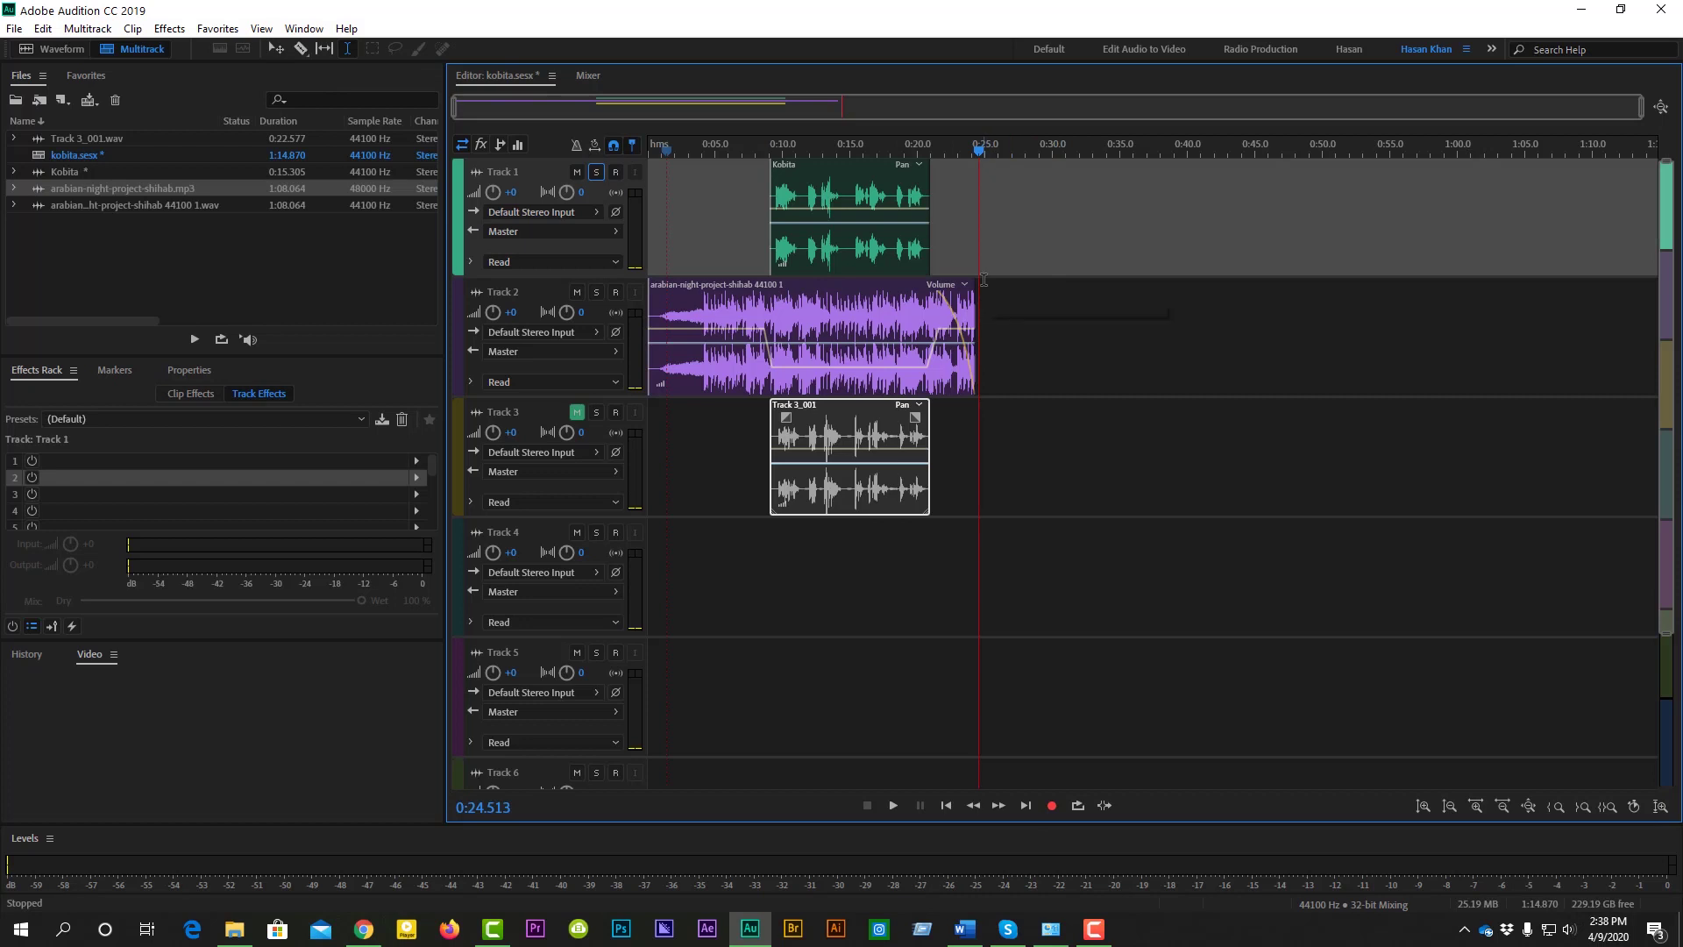
Step: Select the time range from the session start to the music's end at about 24.3 s and mix it down to a new file
left_click_drag(984, 280, 542, 274)
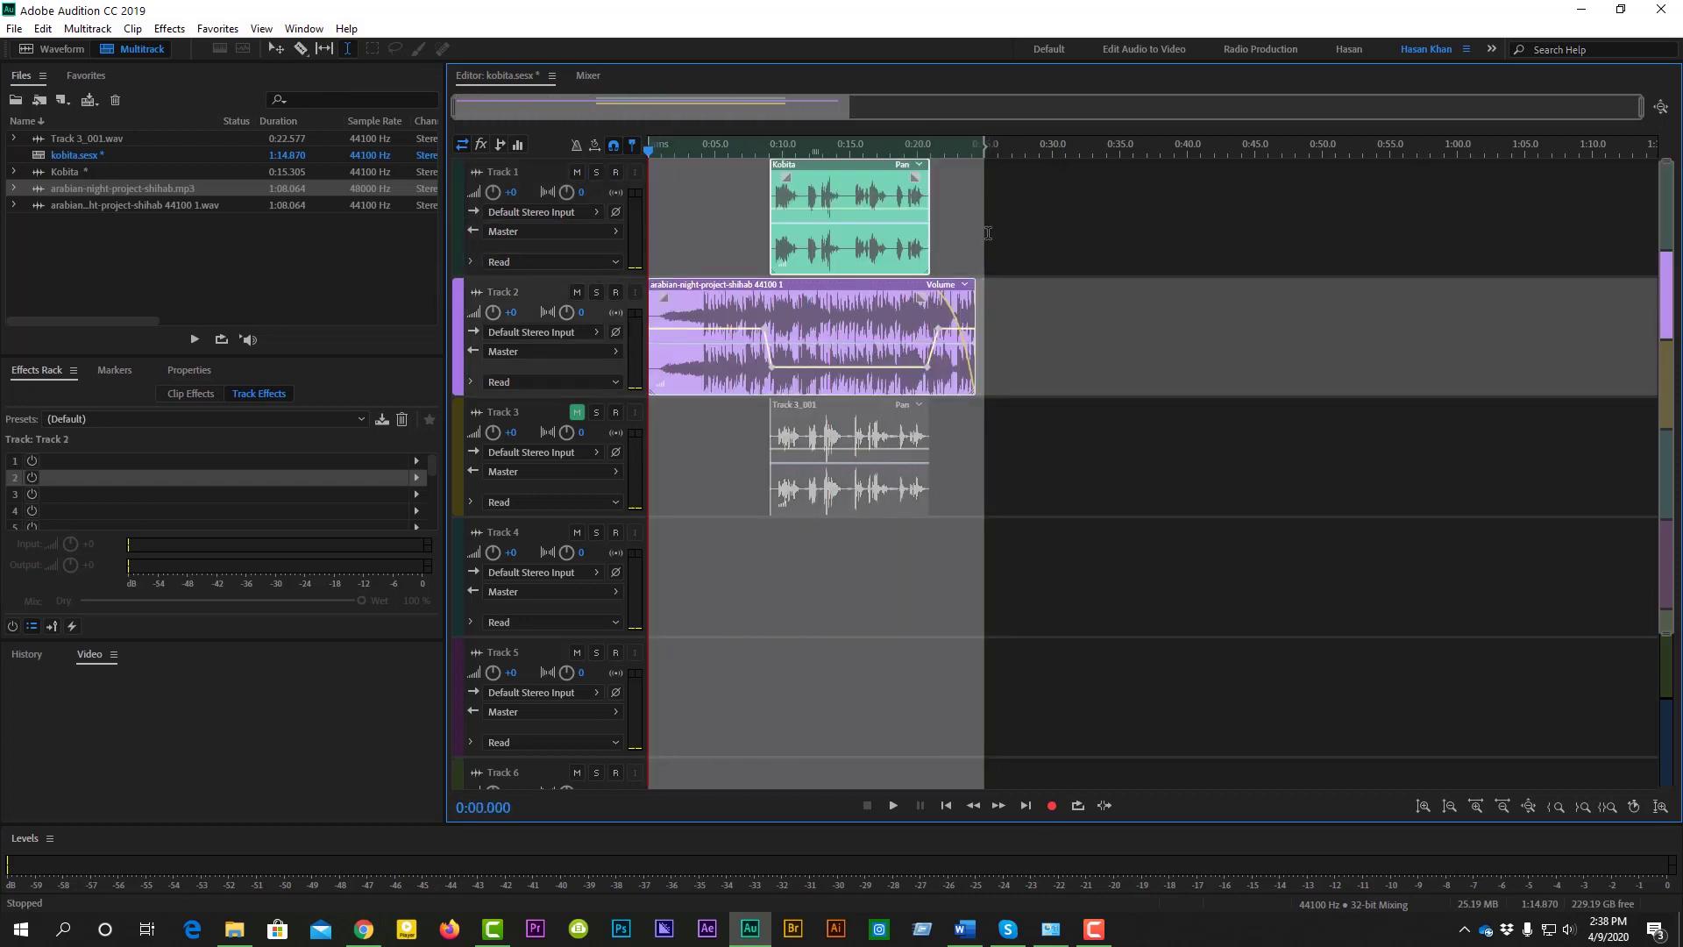
left_click_drag(987, 234, 978, 233)
right_click(815, 293)
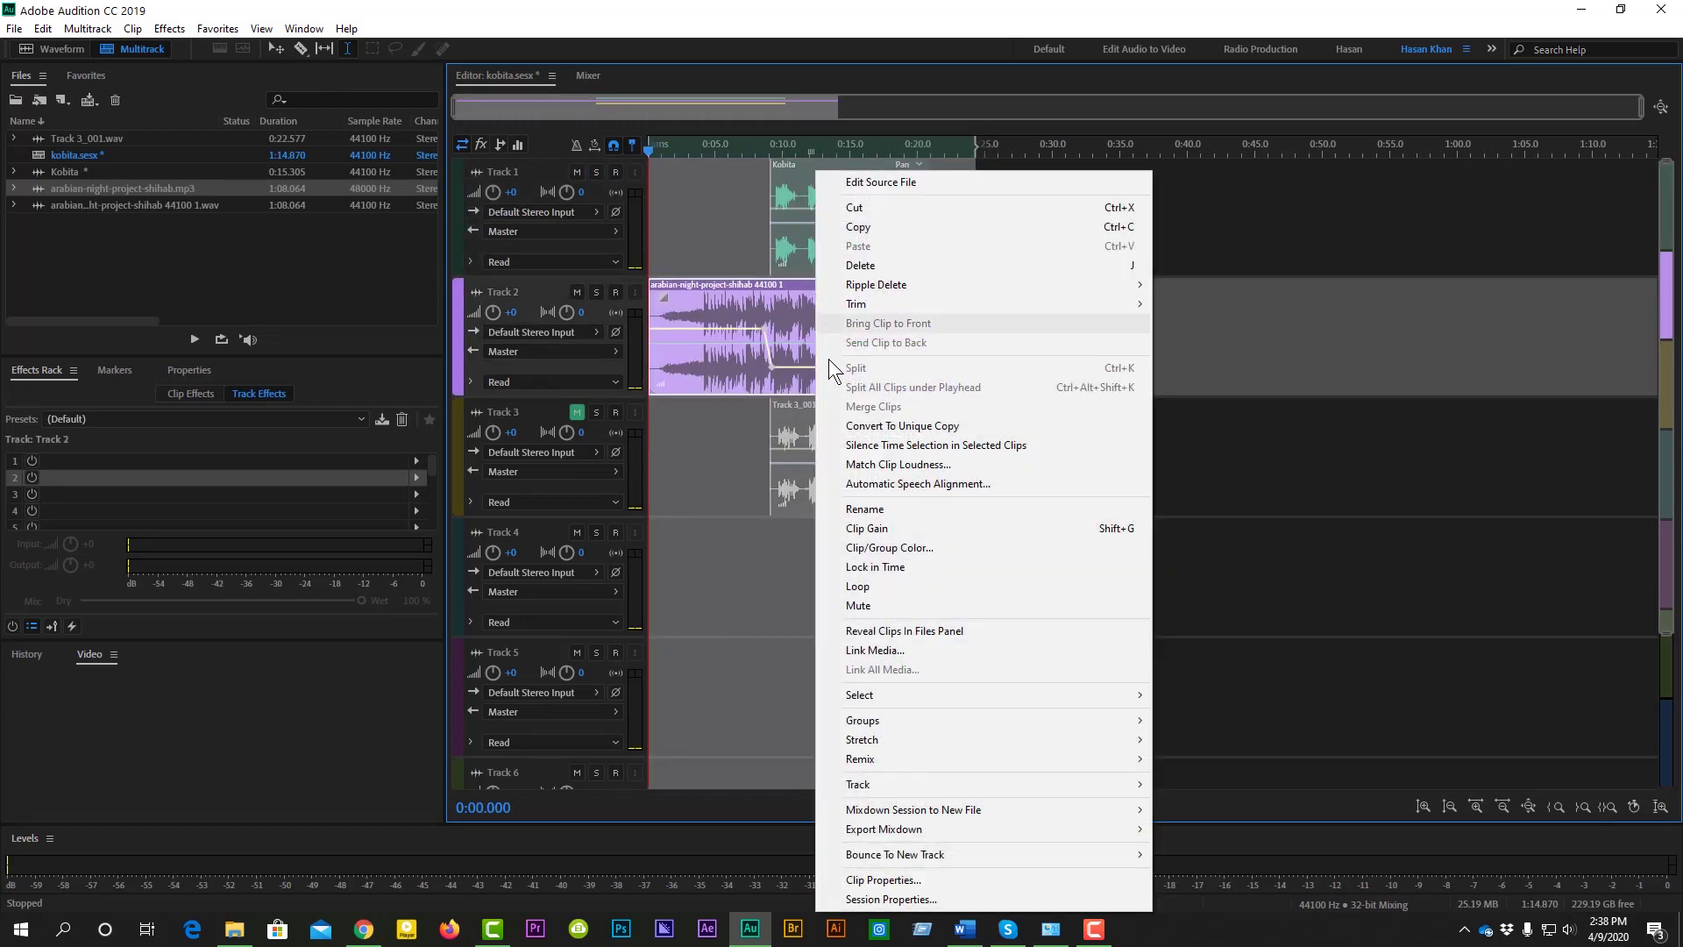
mouse_move(945, 810)
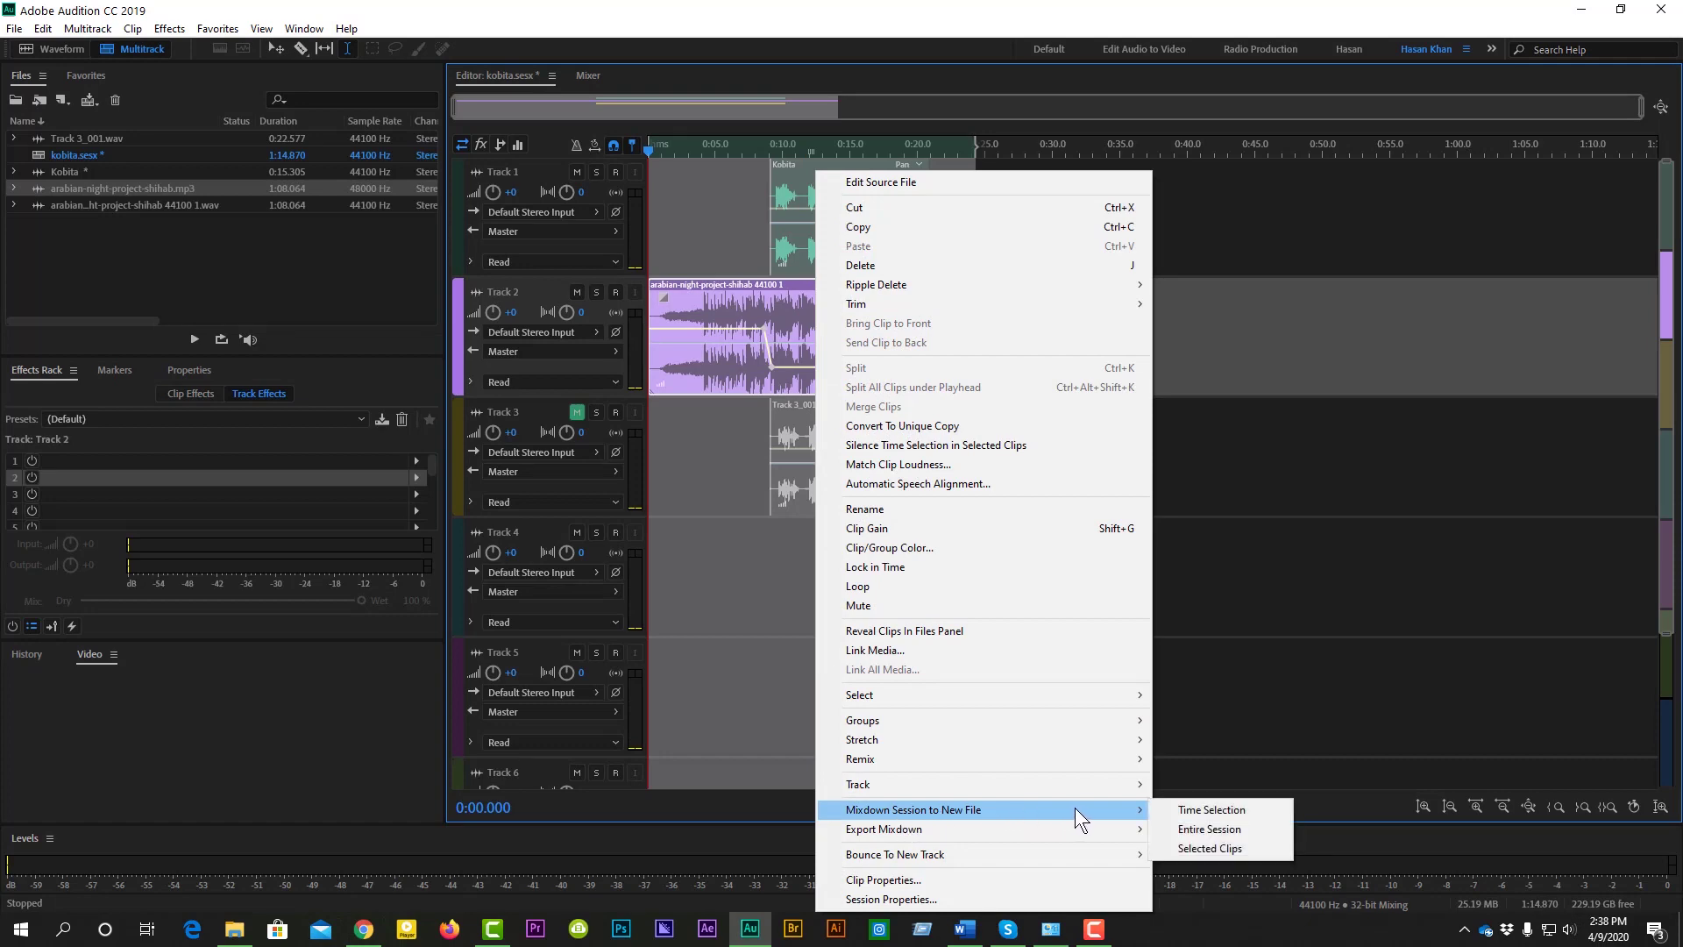
left_click(1215, 809)
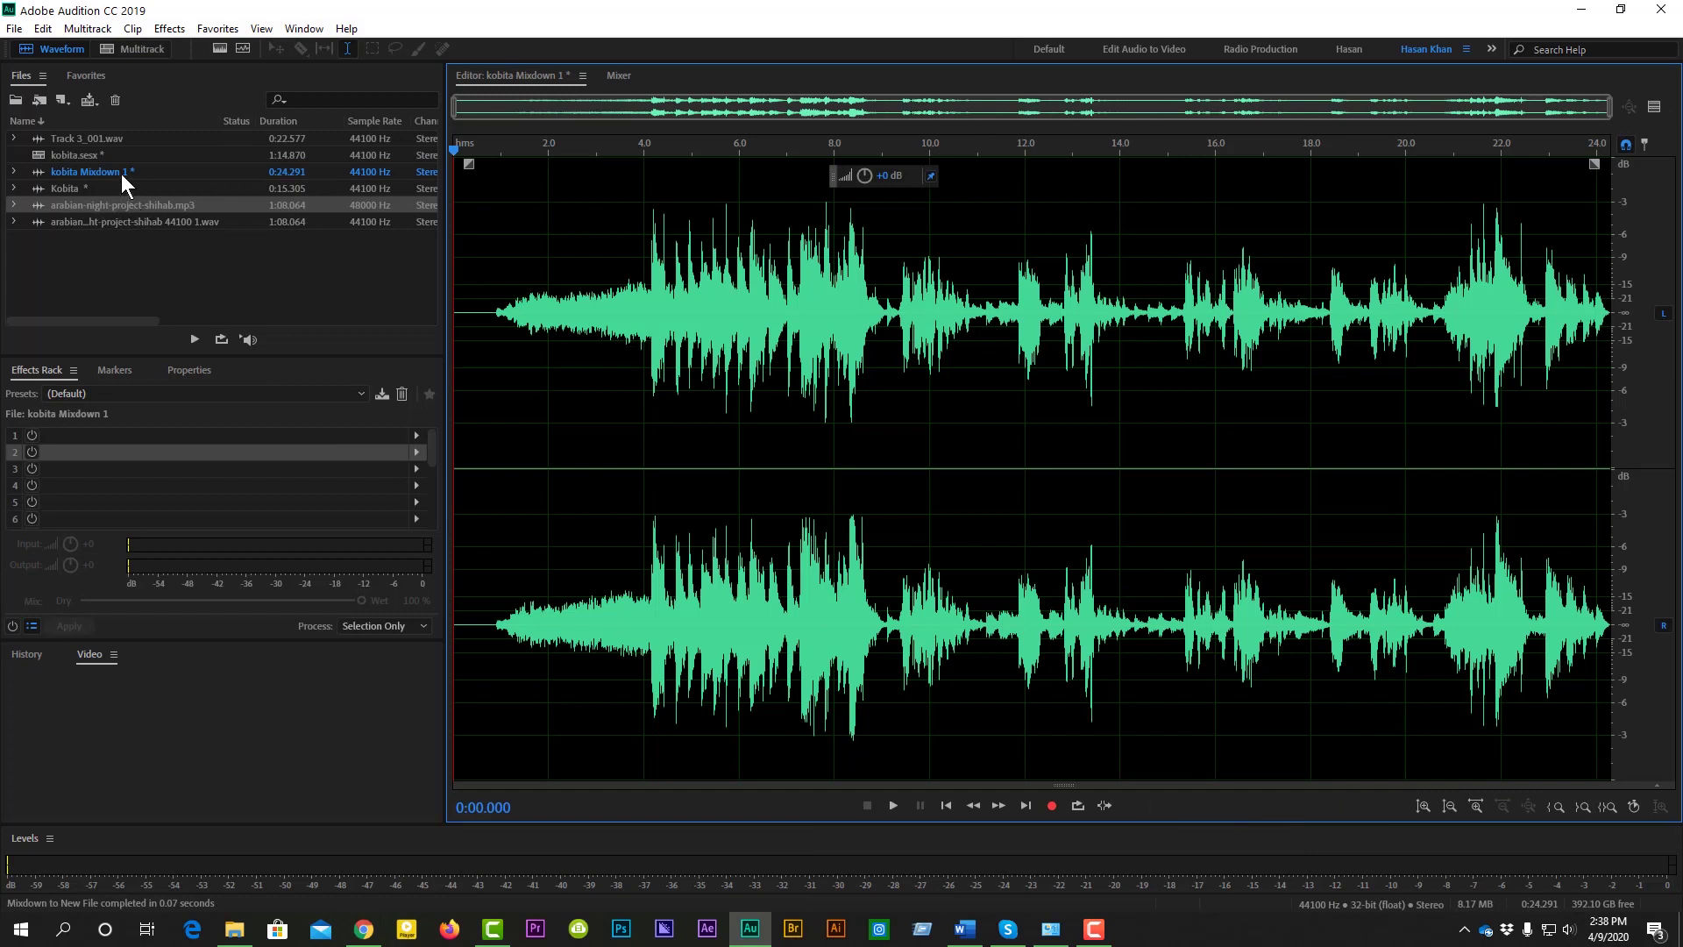
Step: Play the new mixdown from about 7.5 s to preview the voice over the music
left_click(76, 170)
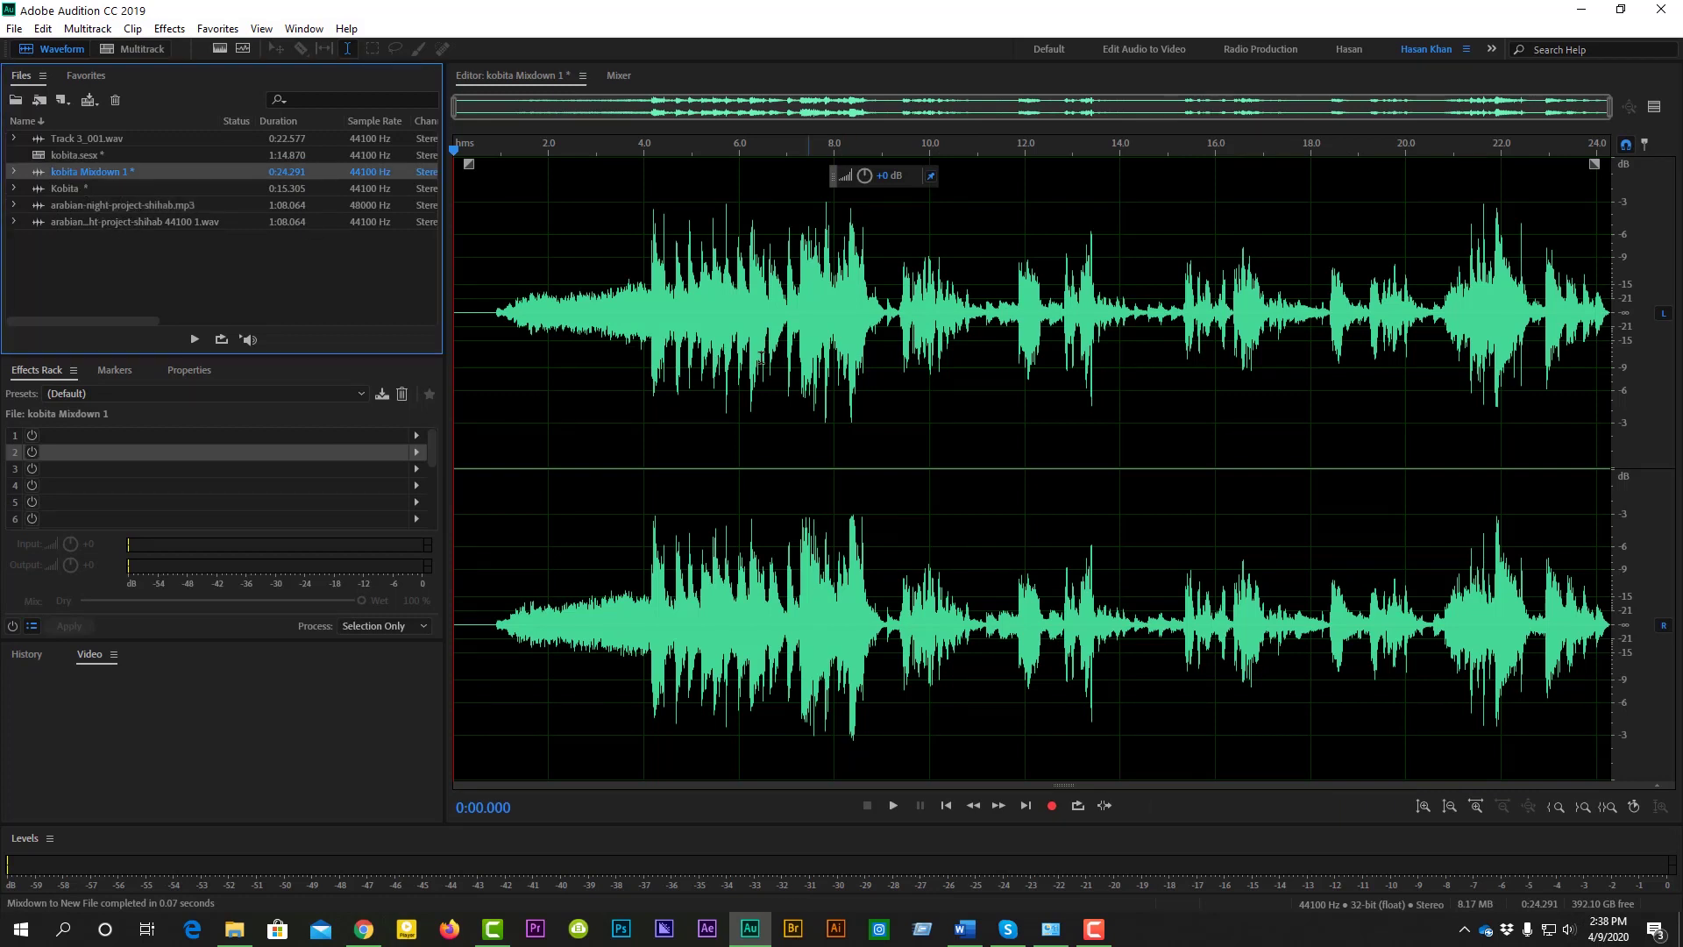
left_click(814, 297)
key("space")
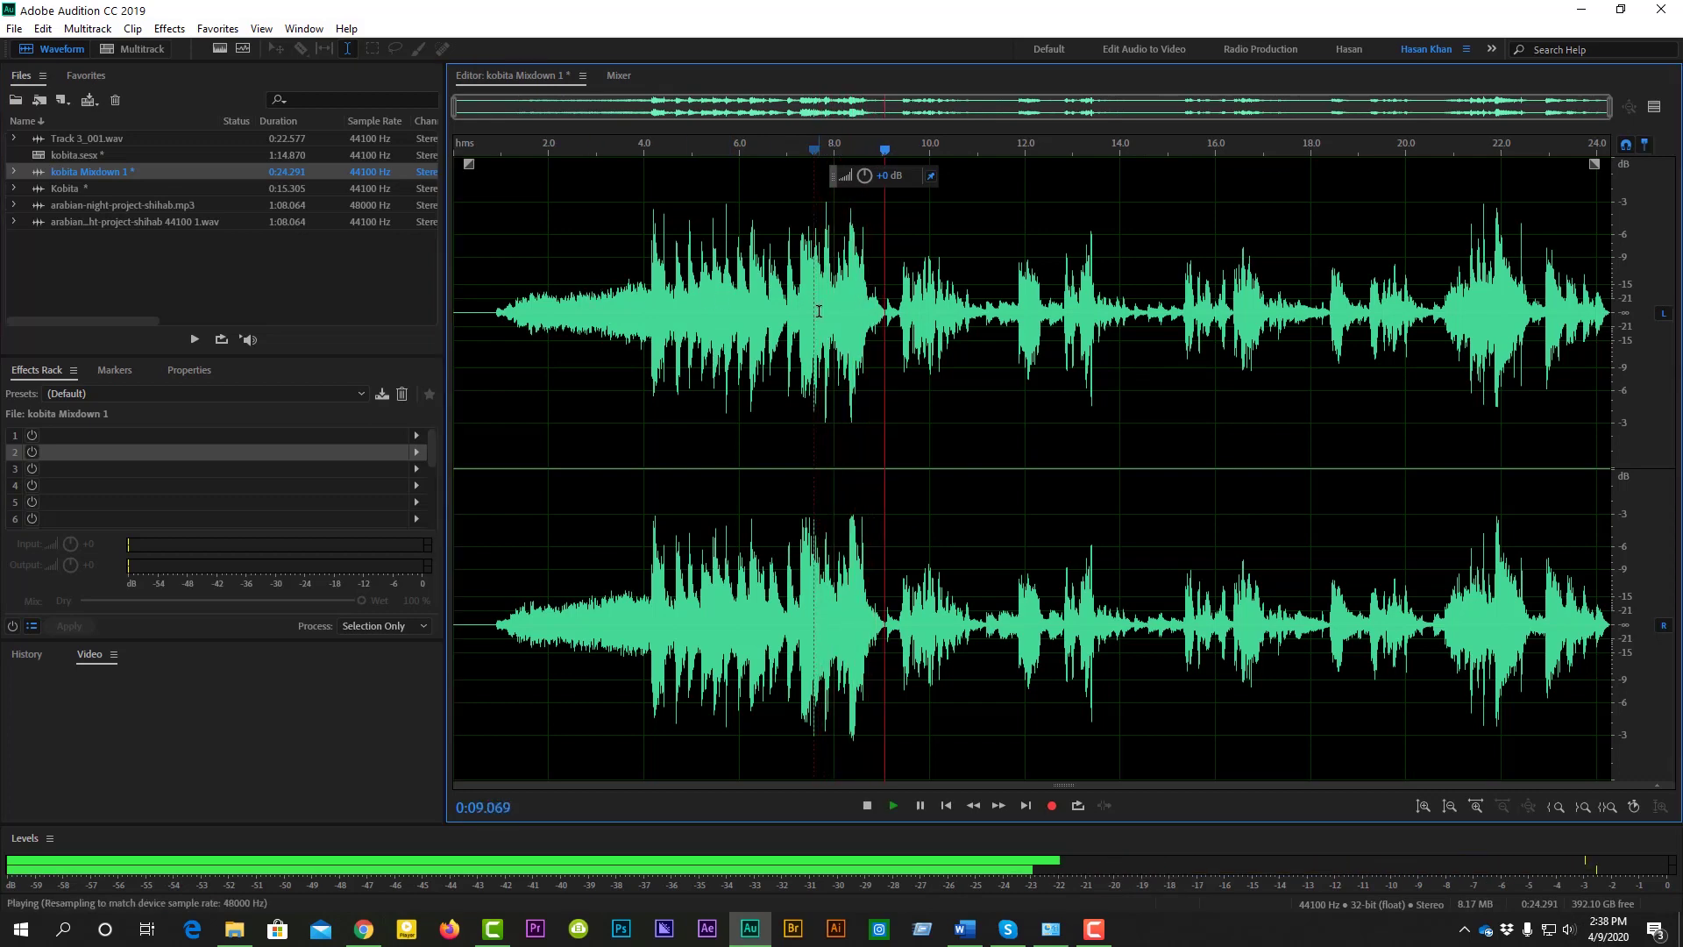
left_click(875, 334)
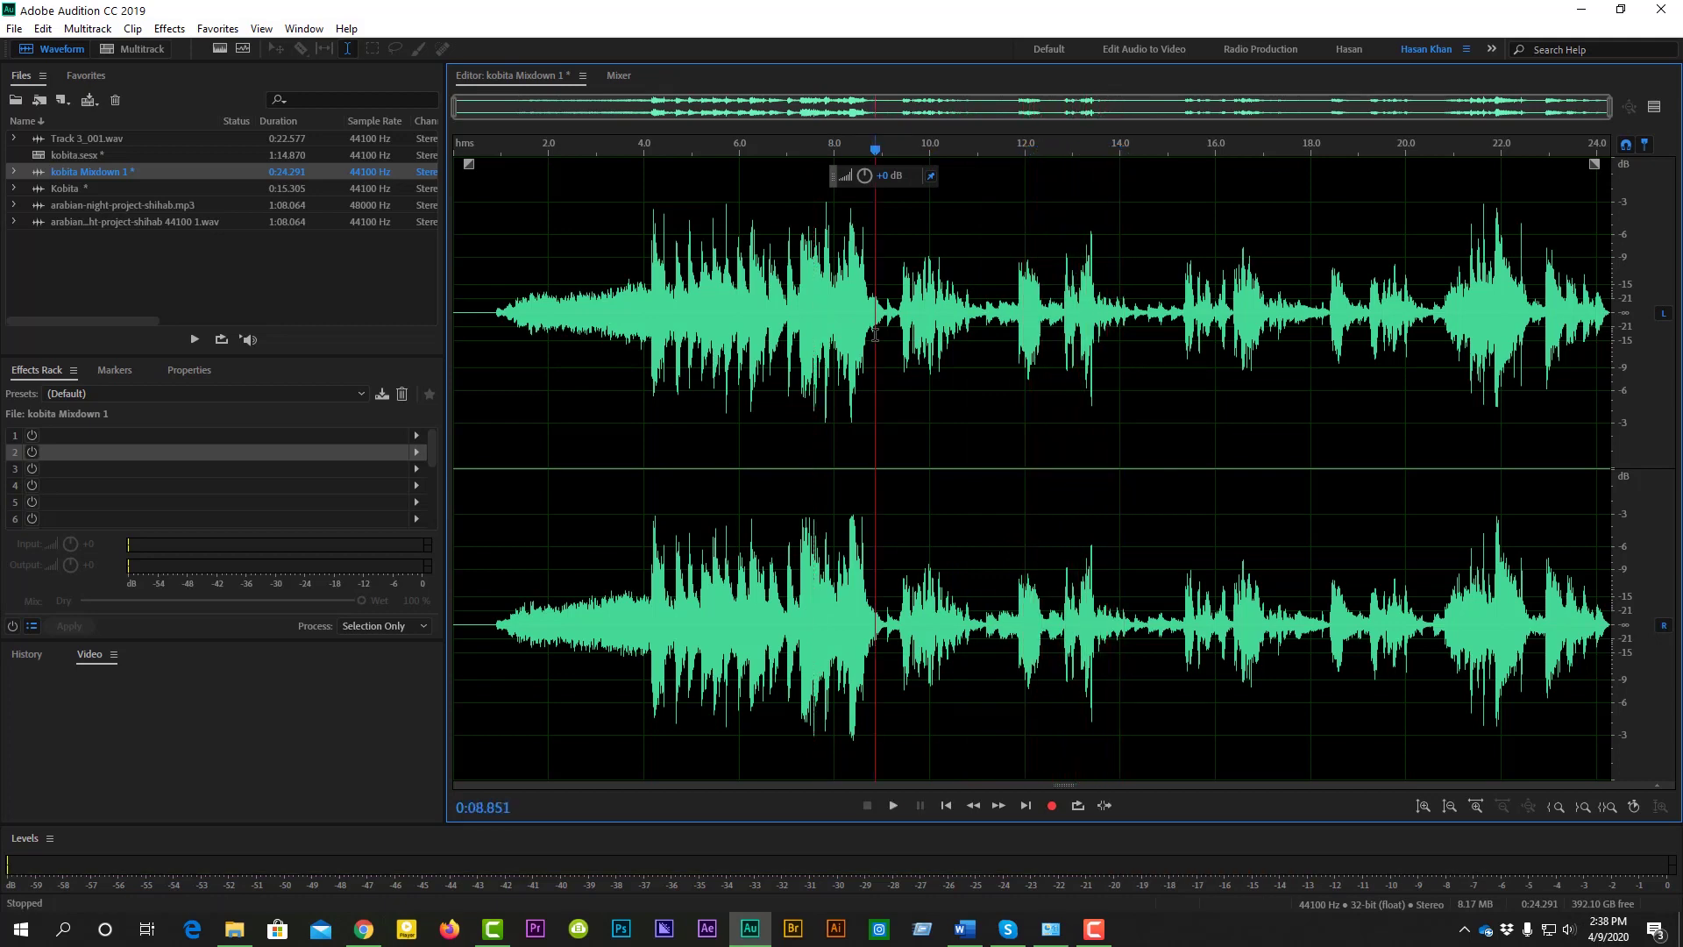
left_click(790, 350)
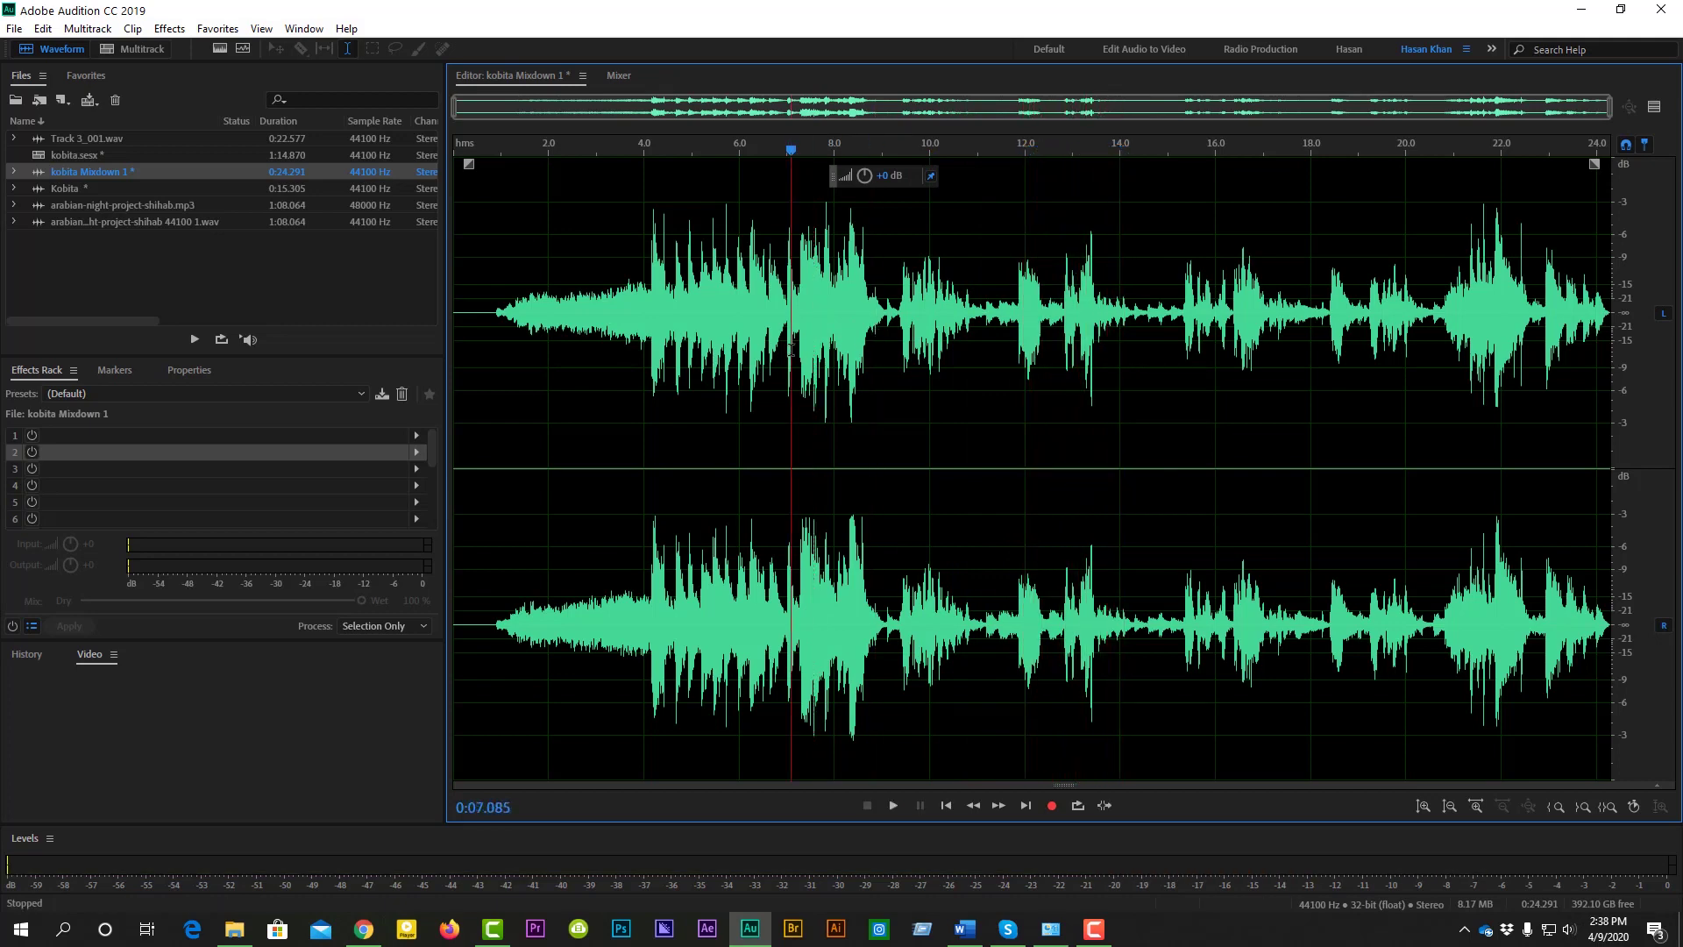
Step: Select the whole mixdown and save the selection as an MP3 file named "mix kobita with BG.mp3"
key("ctrl+a")
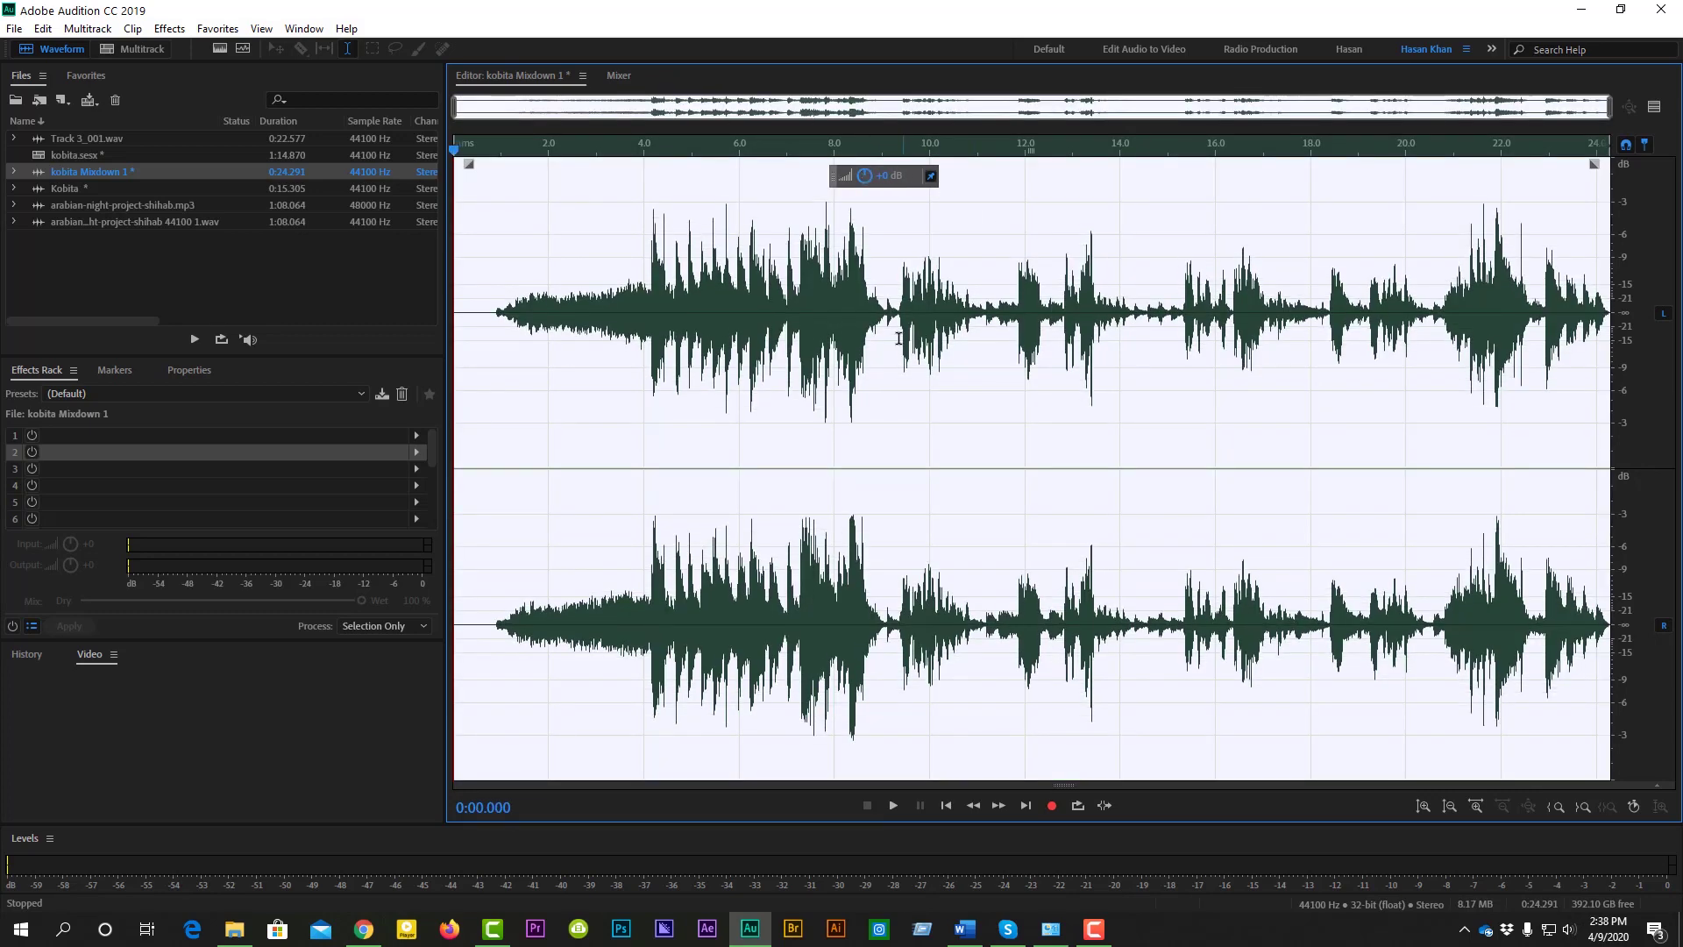
right_click(767, 287)
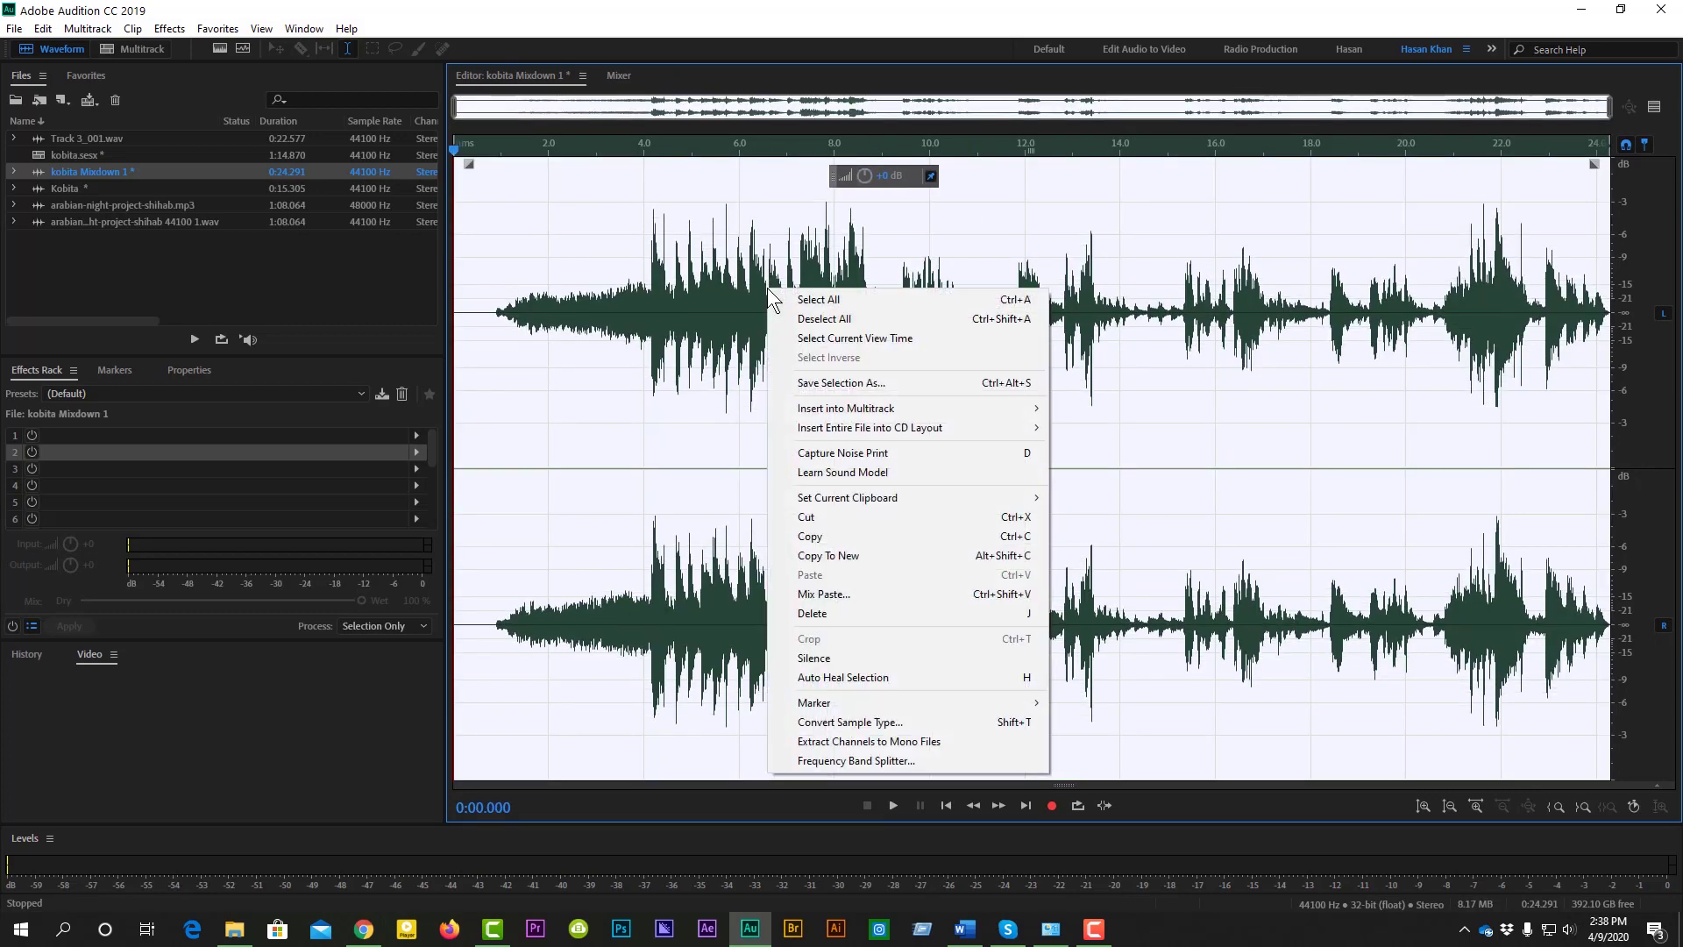
left_click(835, 383)
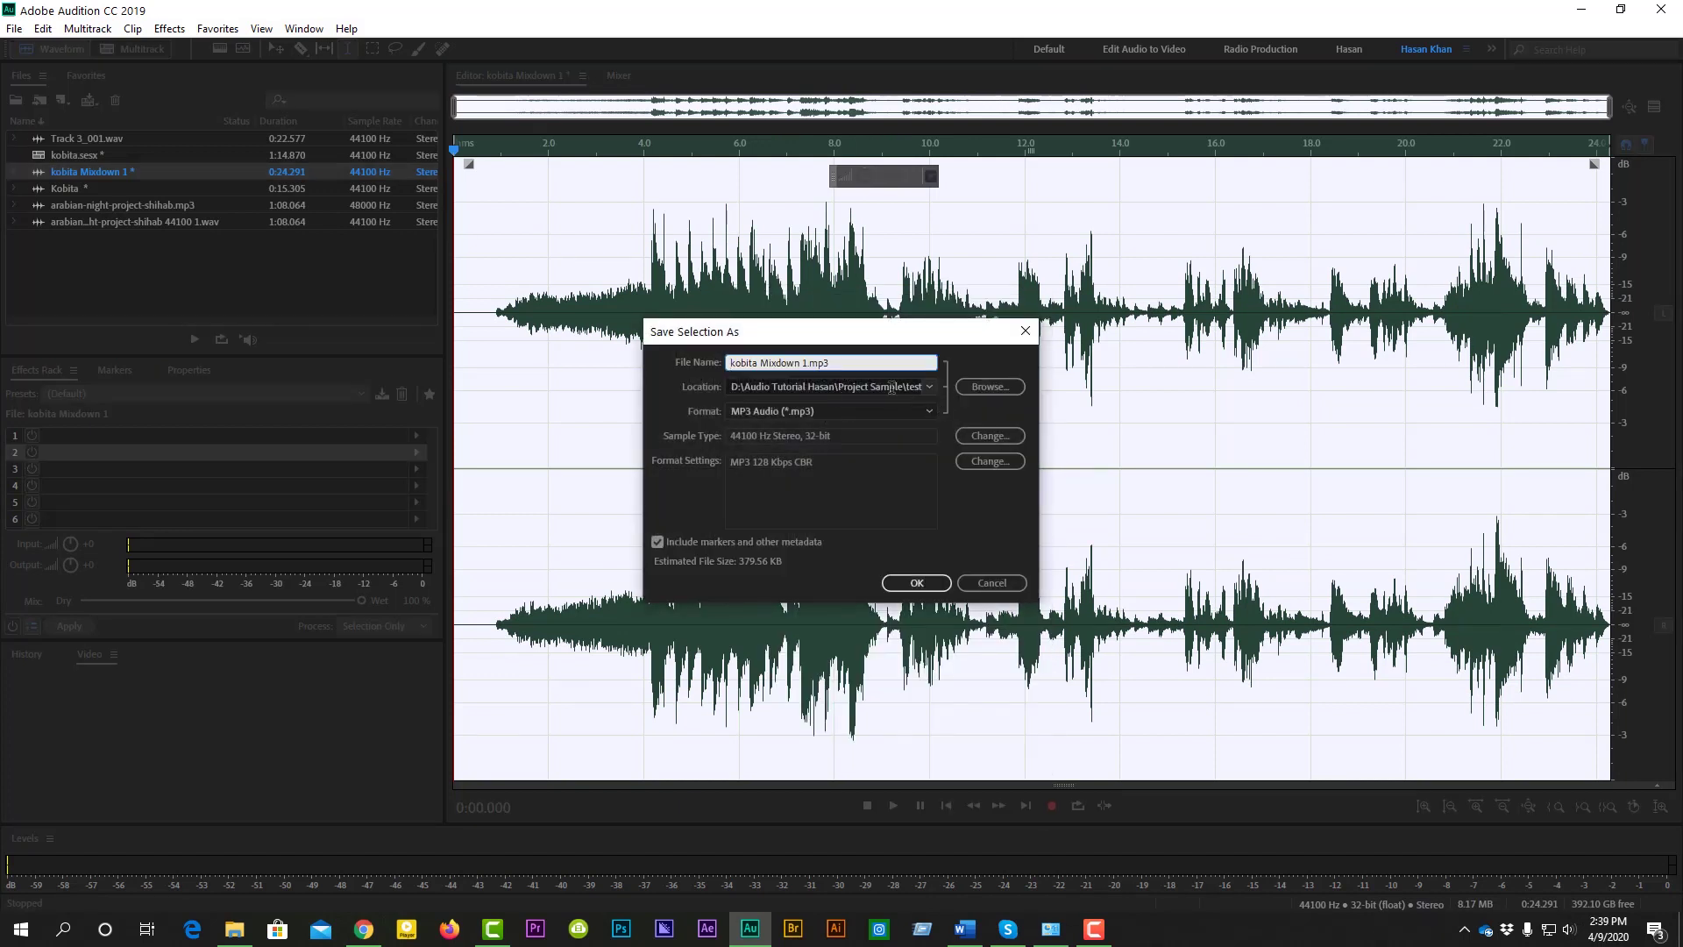
type("mix kobita with BG")
left_click(982, 387)
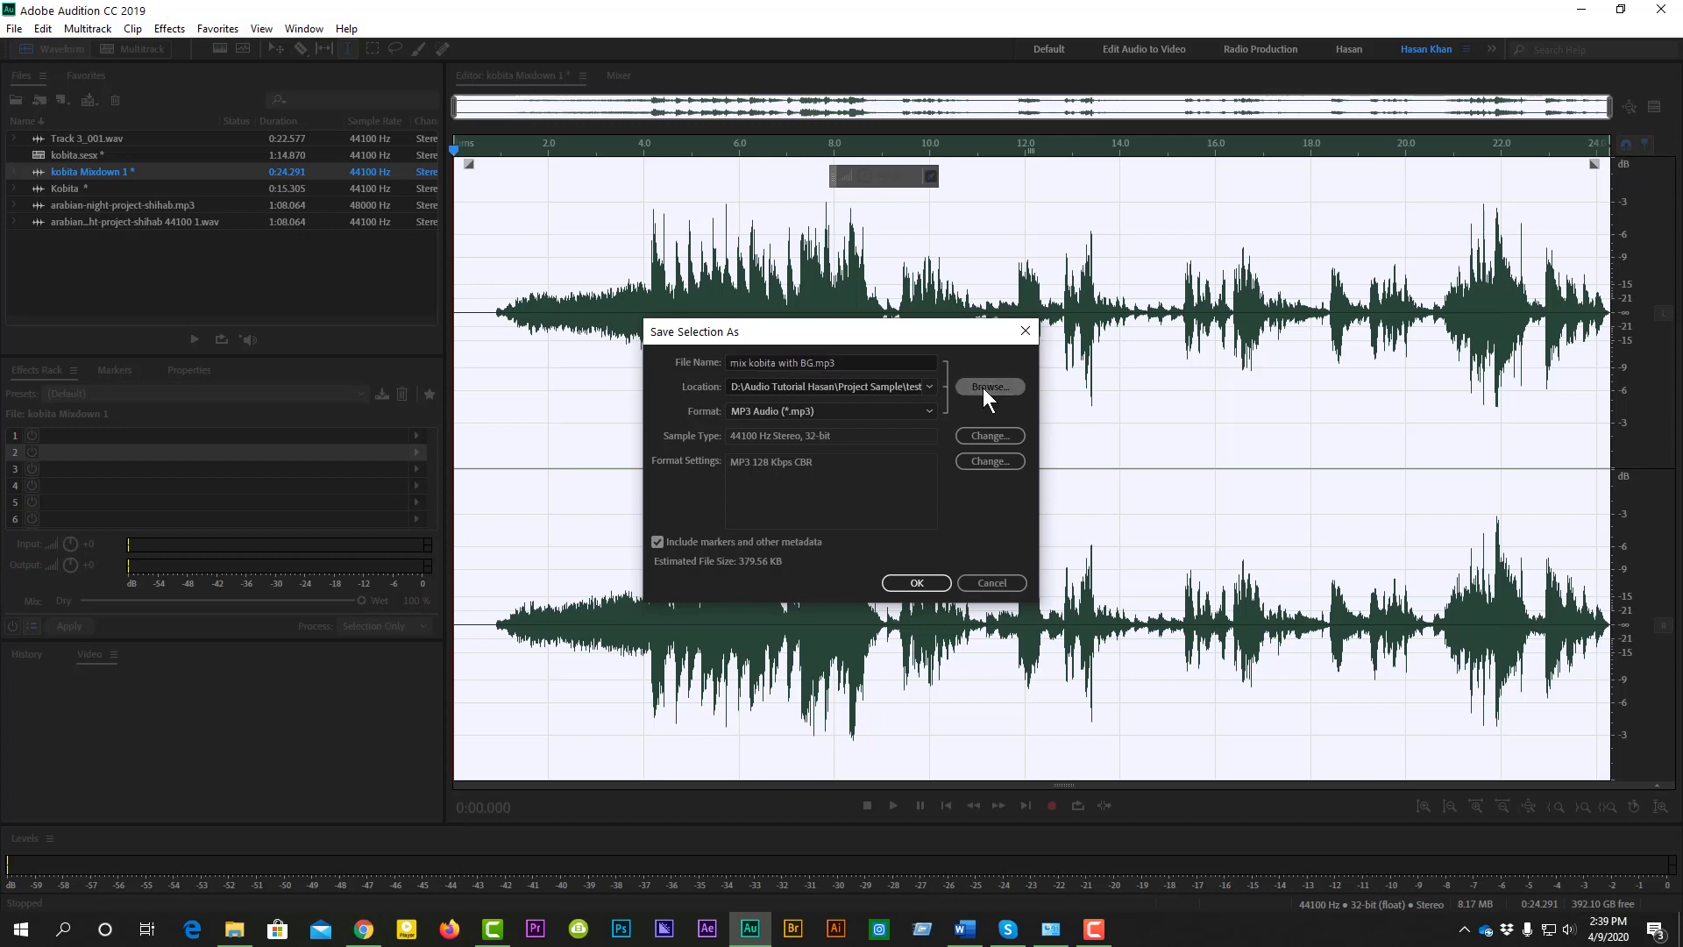
left_click(770, 471)
left_click(919, 582)
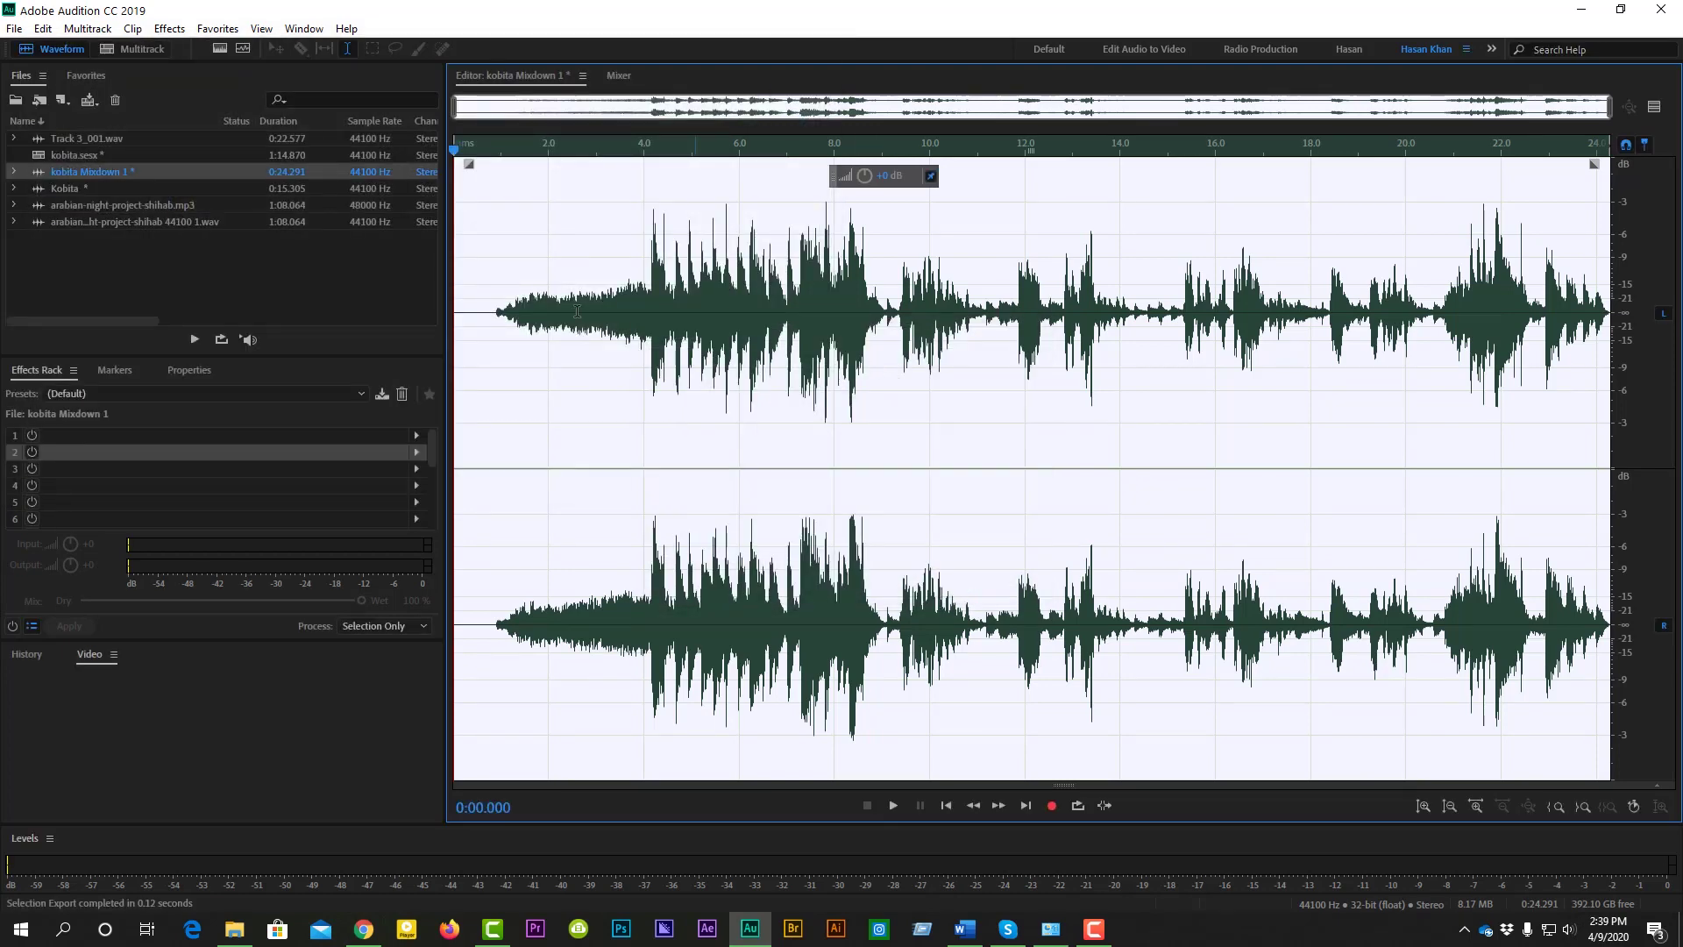
left_click(15, 28)
mouse_move(70, 362)
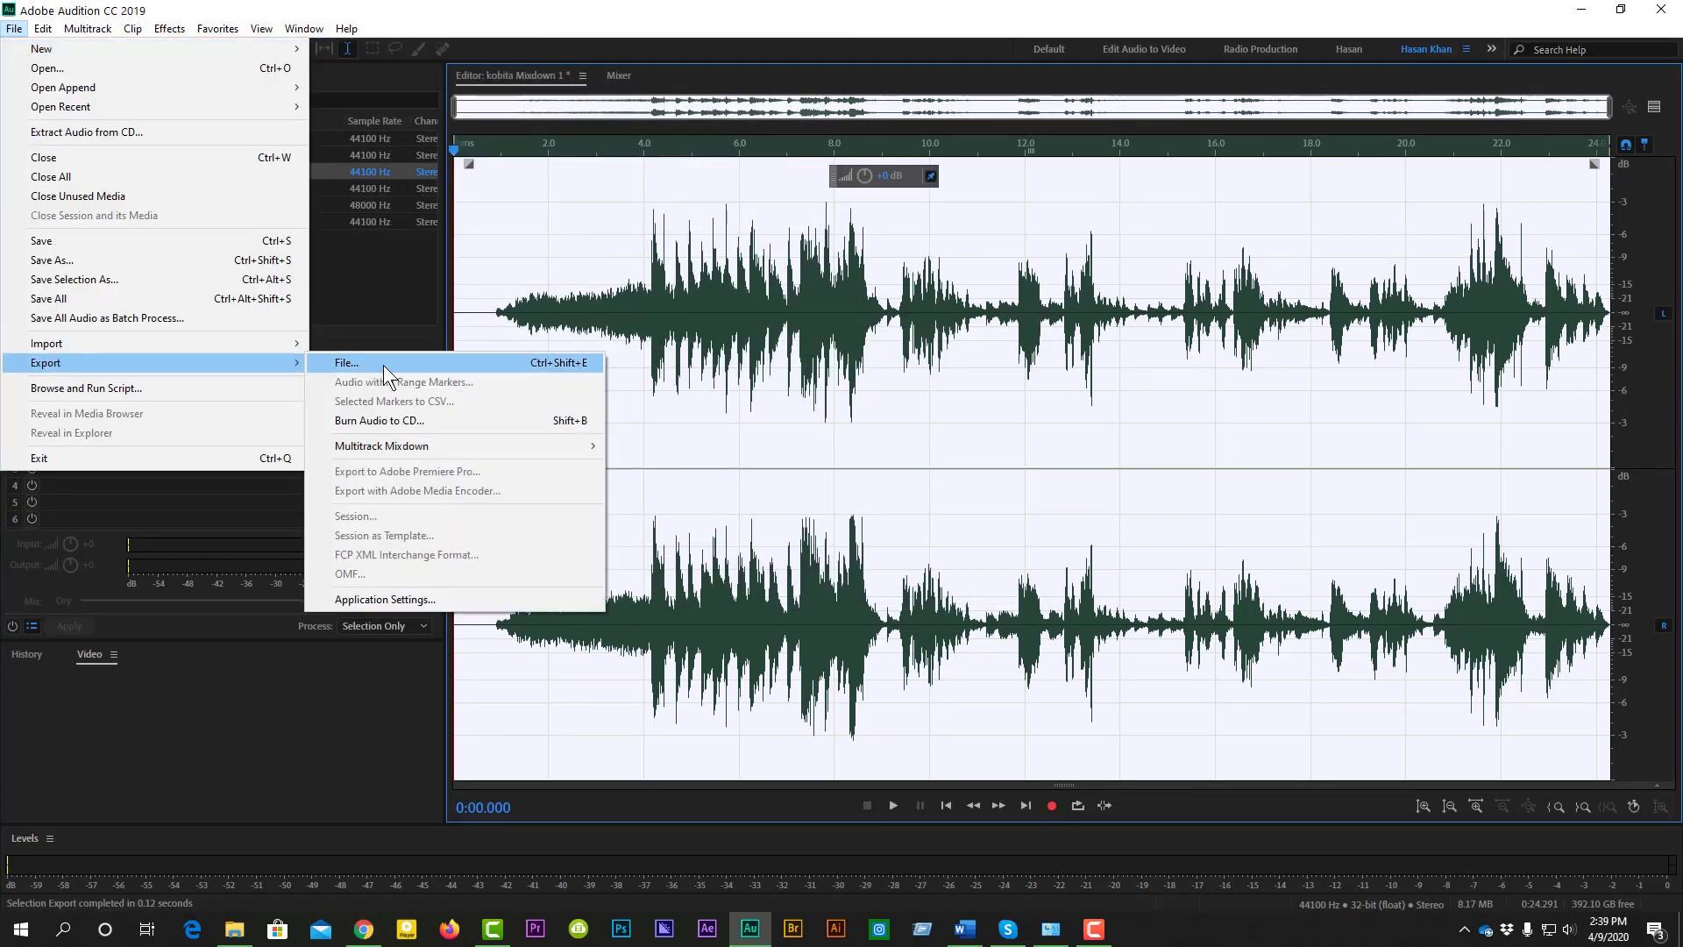
left_click(434, 362)
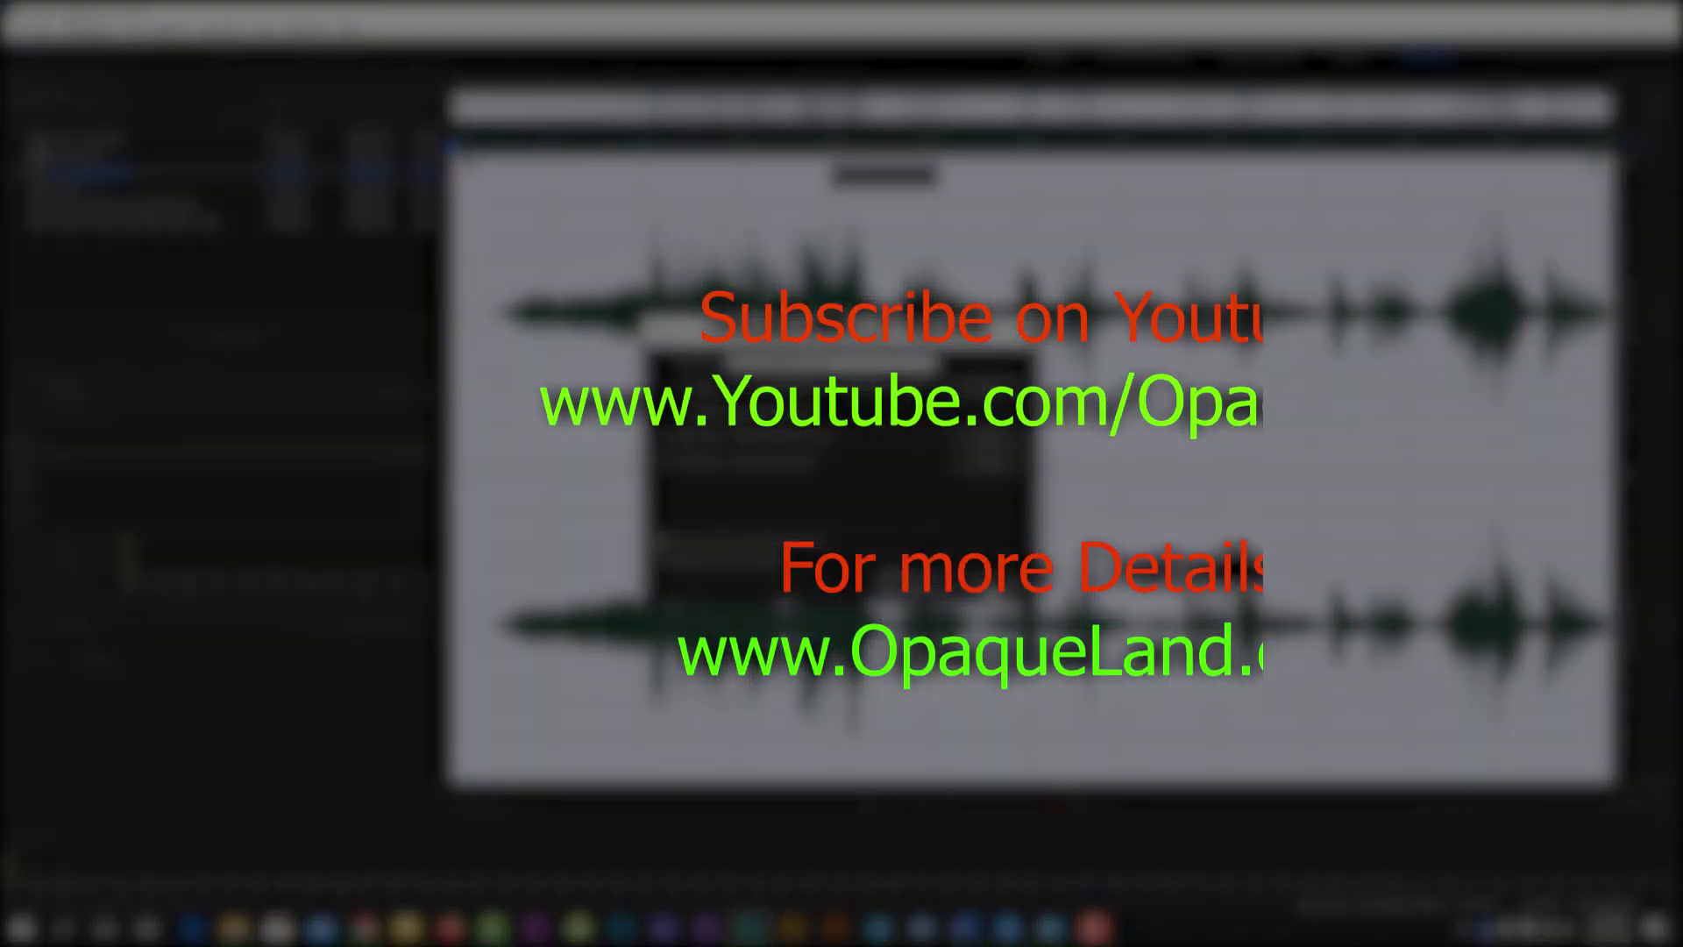
left_click(982, 578)
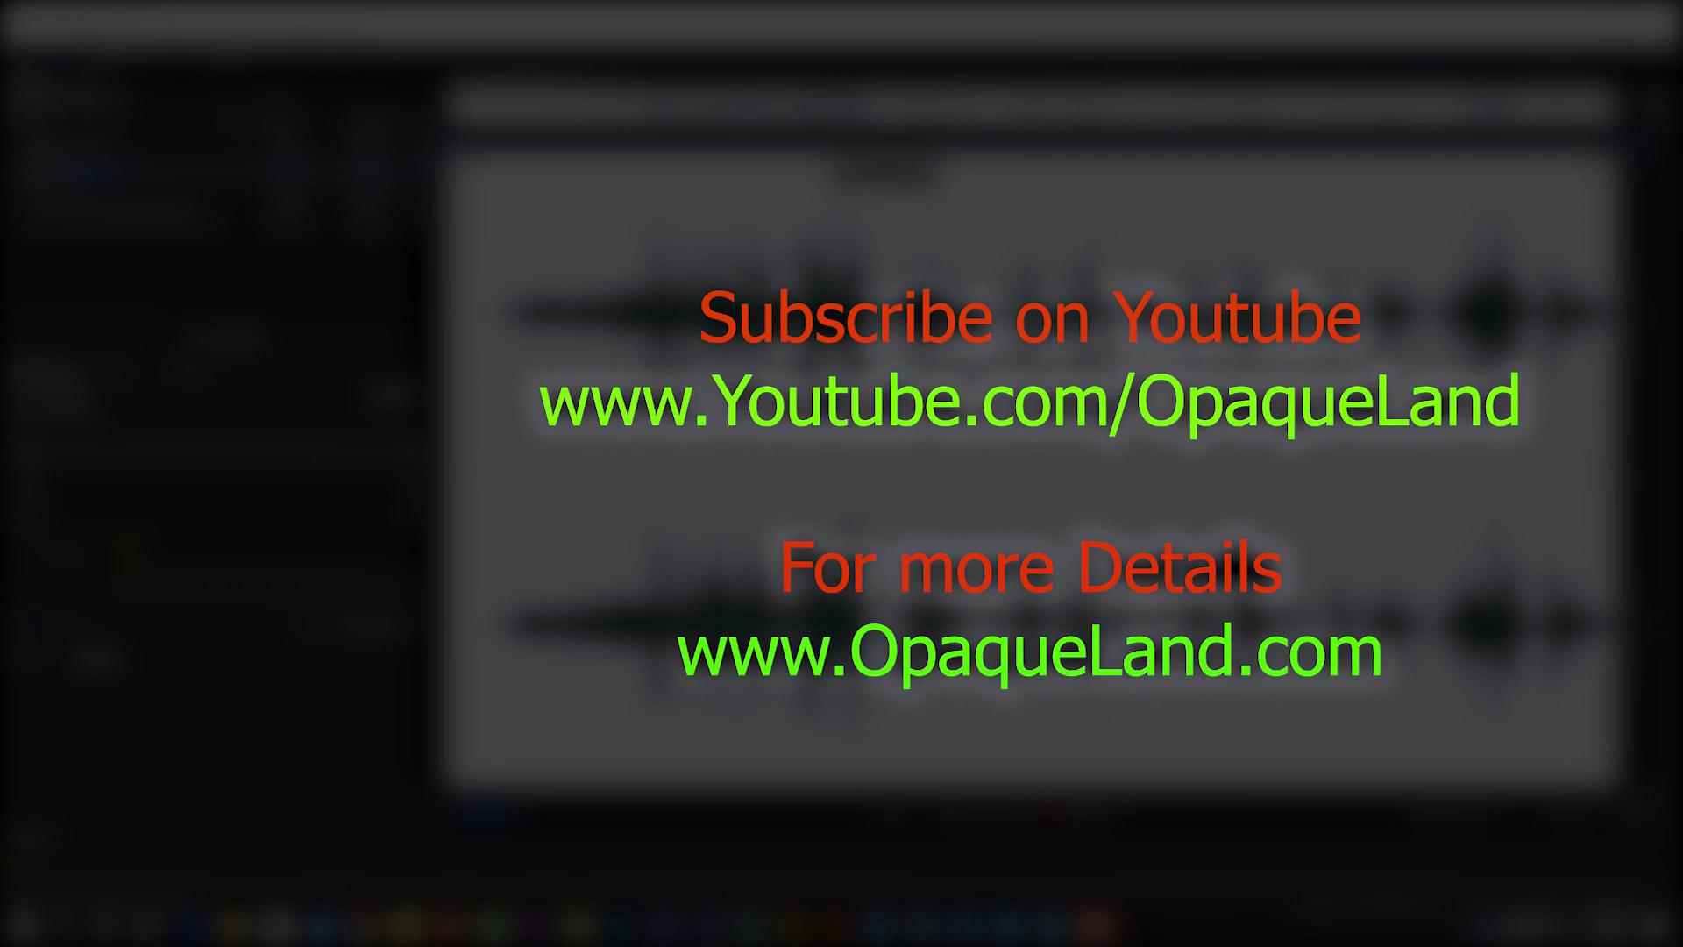